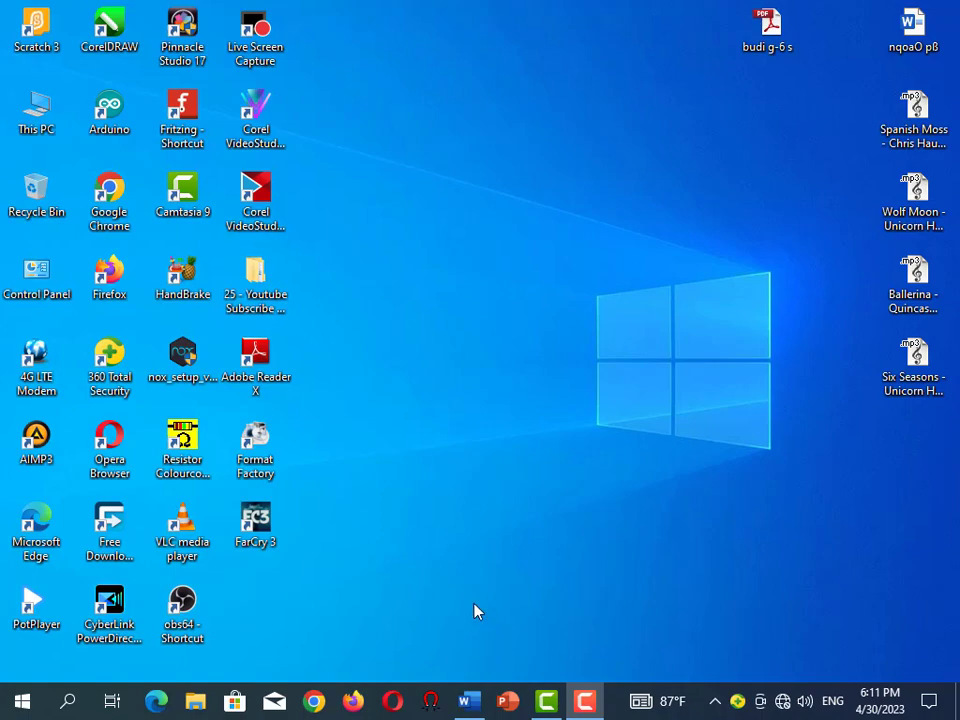
# - Create a new blank document, Document1, from Word's start screen and show the Layout tab options
pyautogui.click(465, 705)
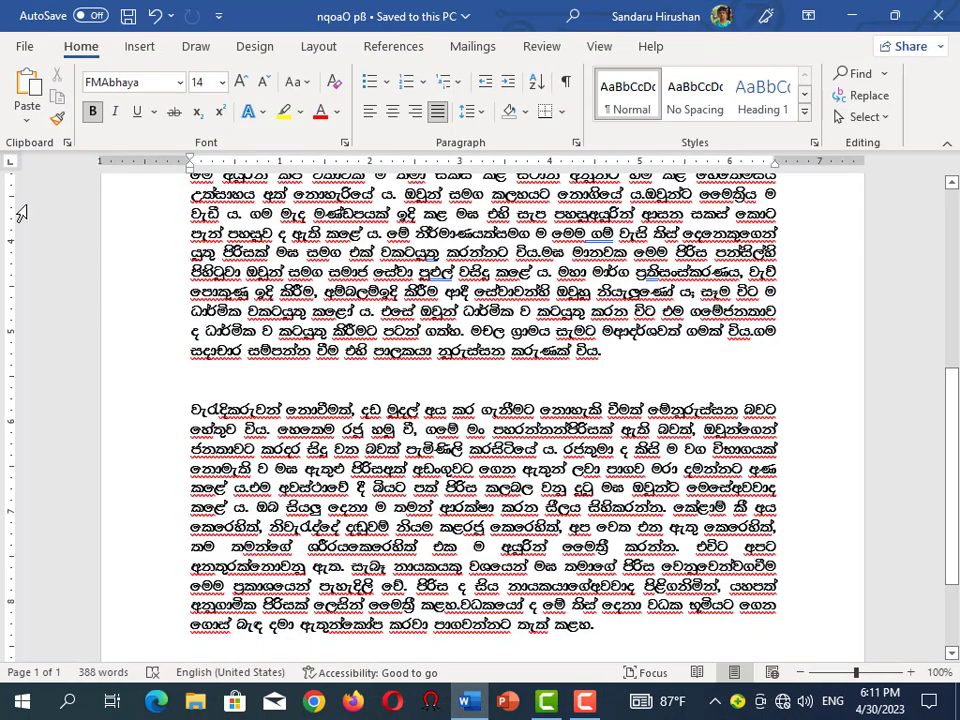
pyautogui.click(25, 45)
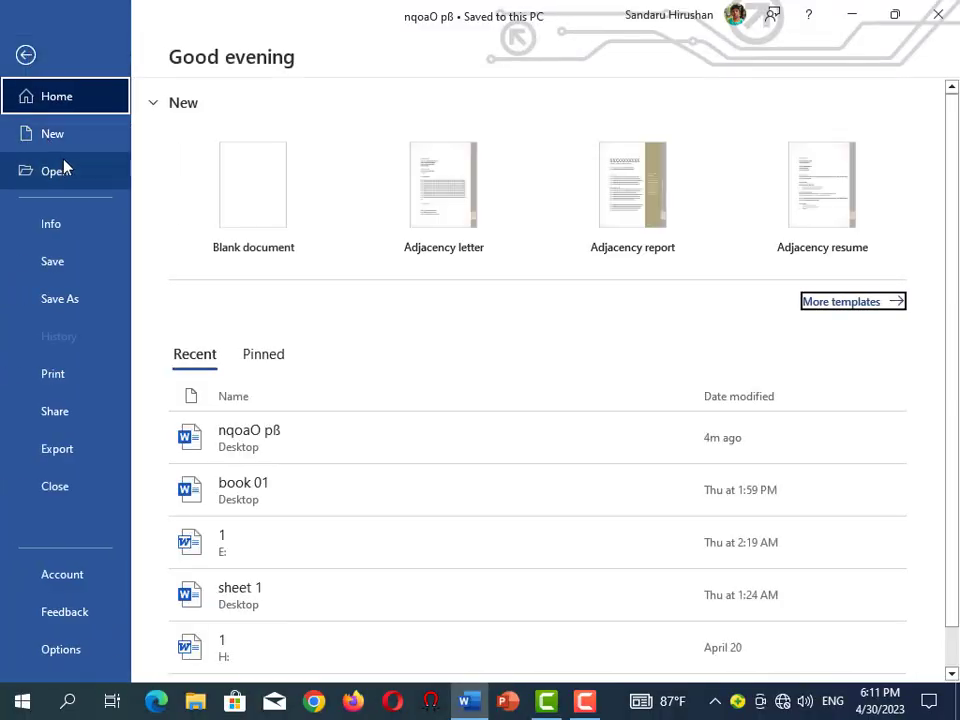
pyautogui.click(253, 200)
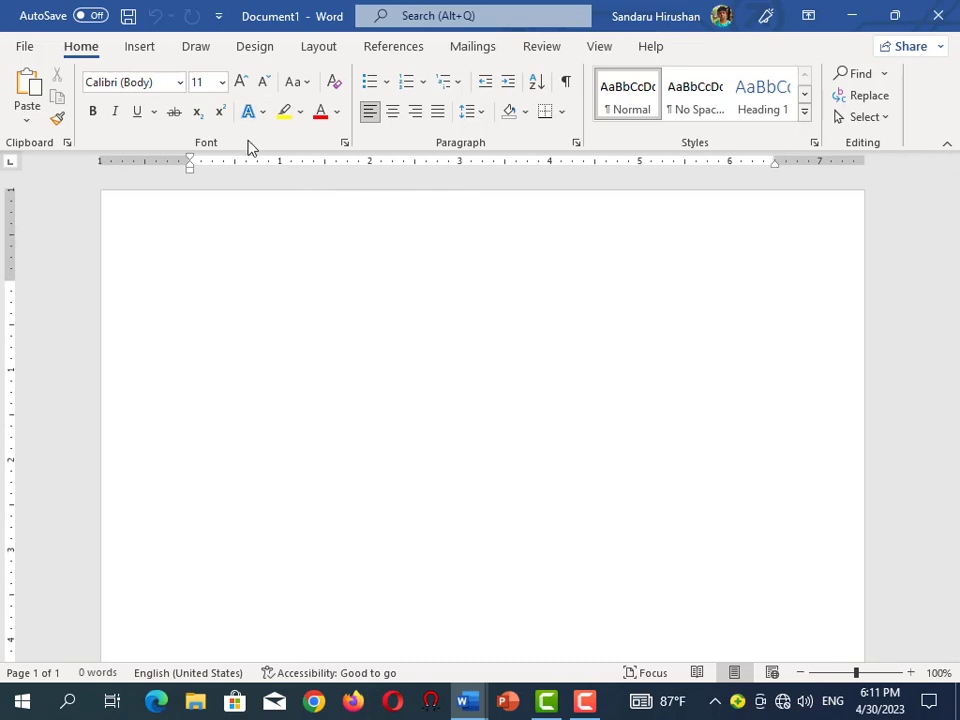
pyautogui.click(254, 47)
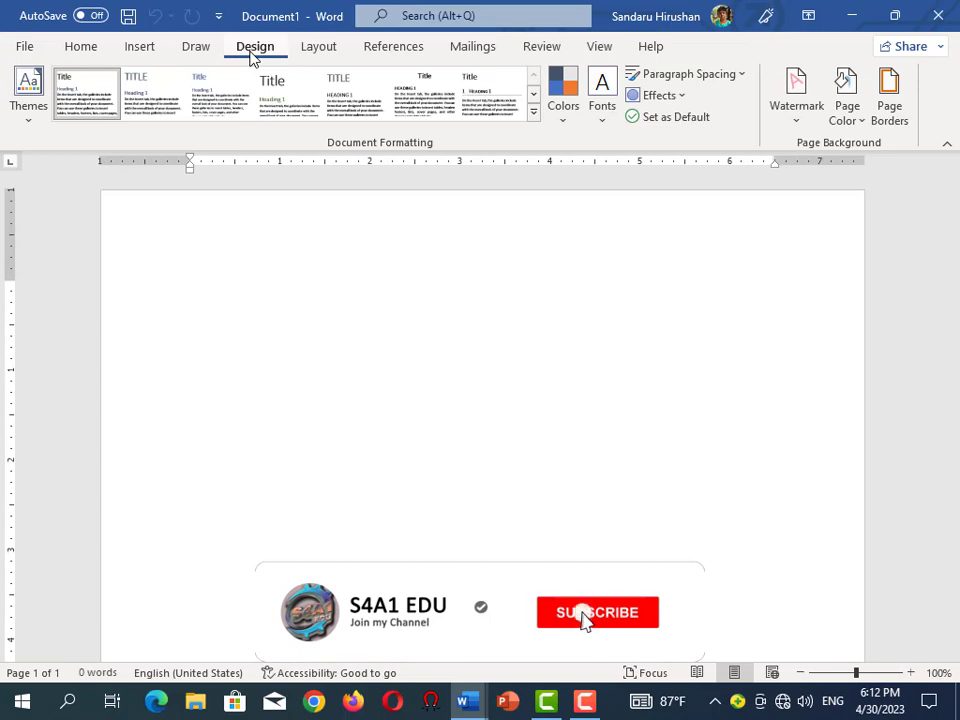
pyautogui.click(305, 50)
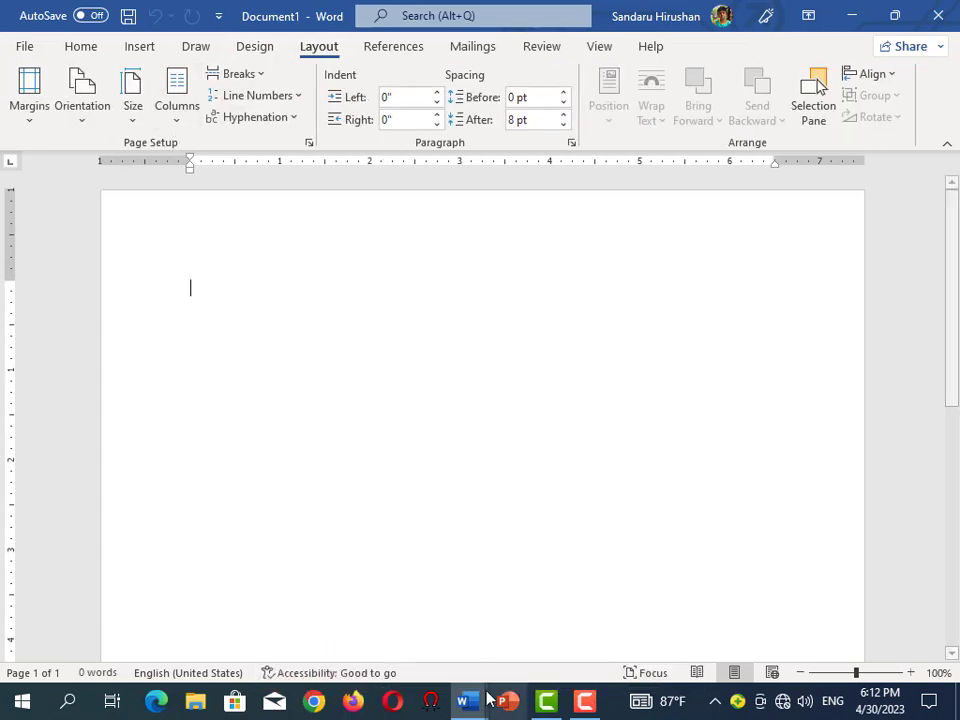
# - Select and copy the entire Sinhala story text in the original document
pyautogui.click(364, 611)
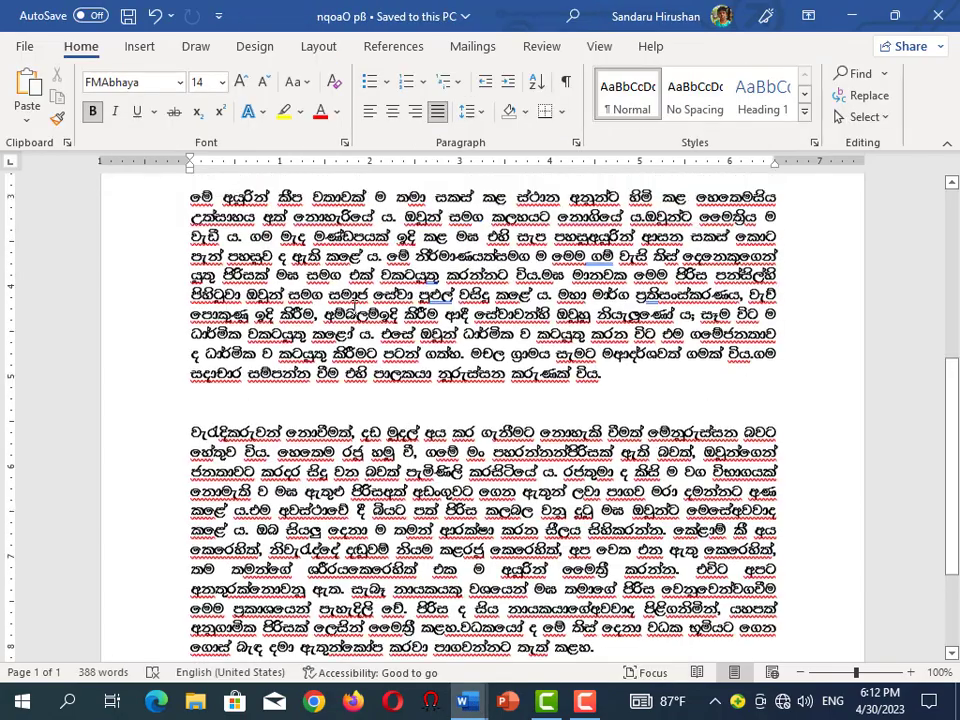
pyautogui.scroll(5, 281, 297)
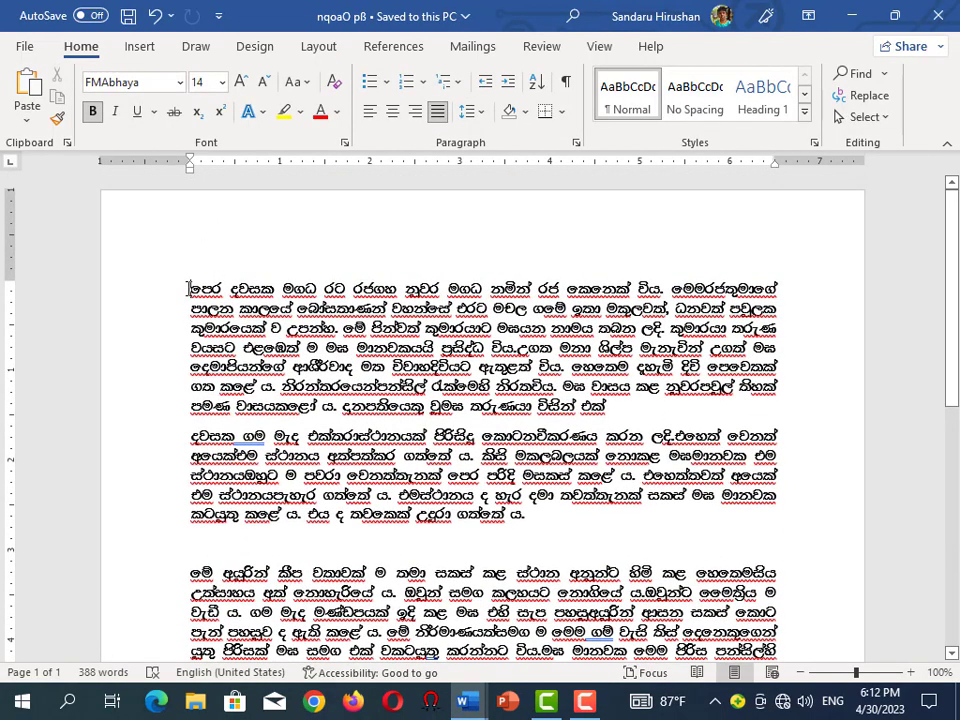
pyautogui.moveTo(188, 289); pyautogui.dragTo(596, 526)
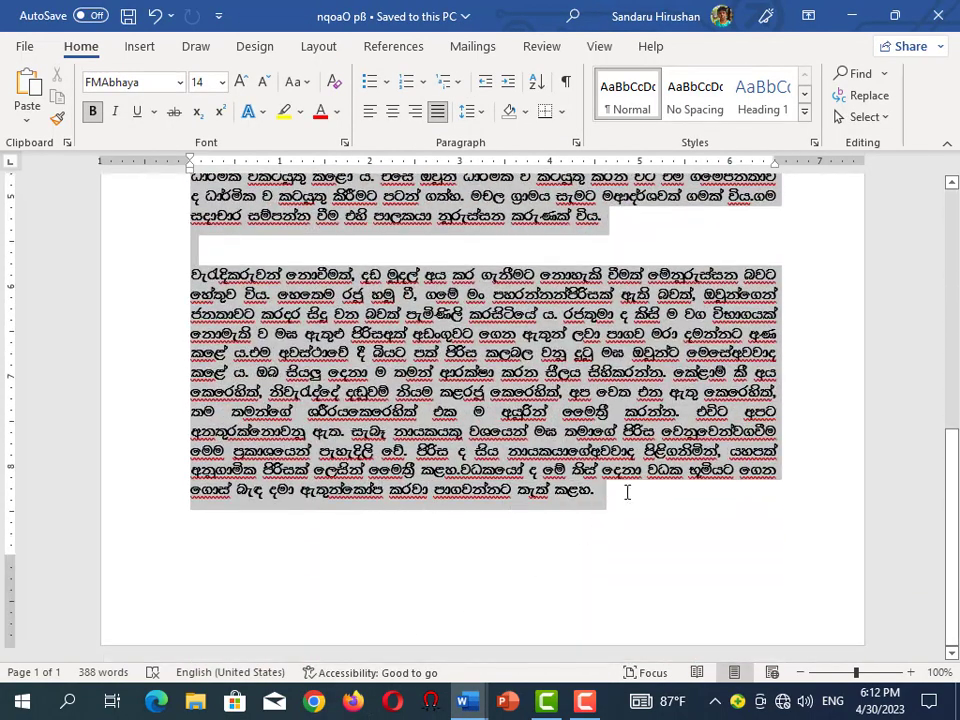
pyautogui.rightClick(468, 388)
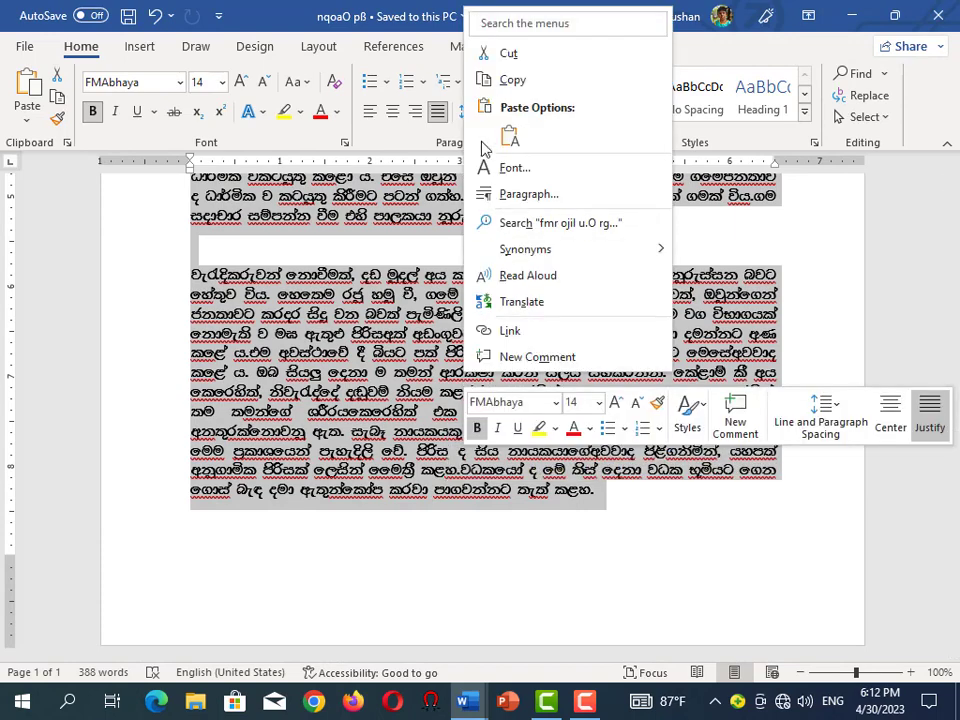
pyautogui.click(495, 80)
# - Paste the 388-word story into Document1
pyautogui.click(855, 24)
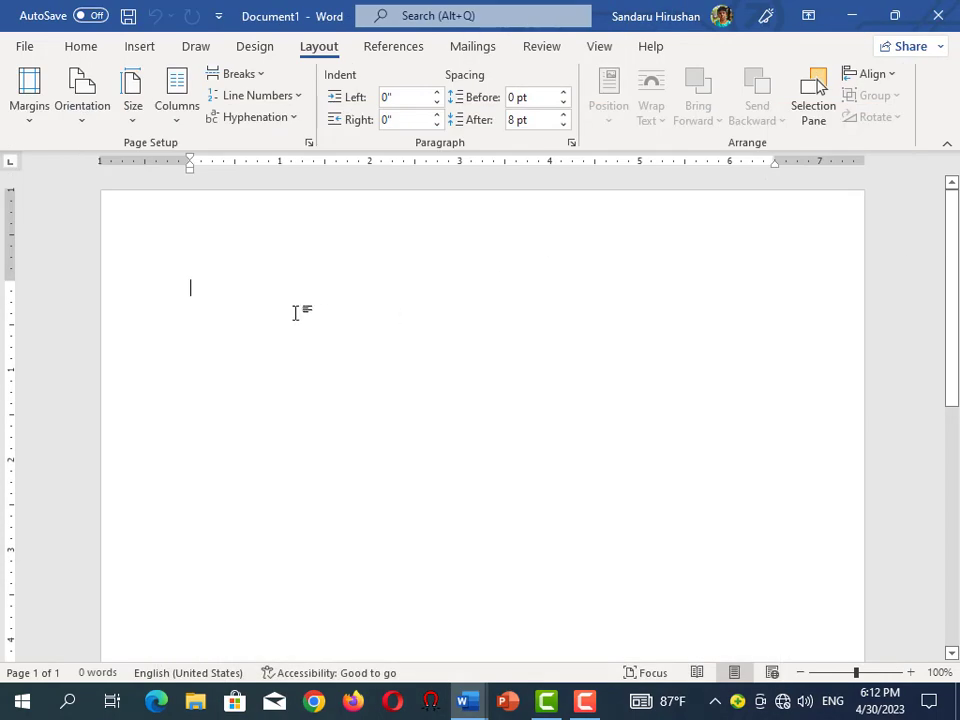
pyautogui.hotkey('ctrl', 'v')
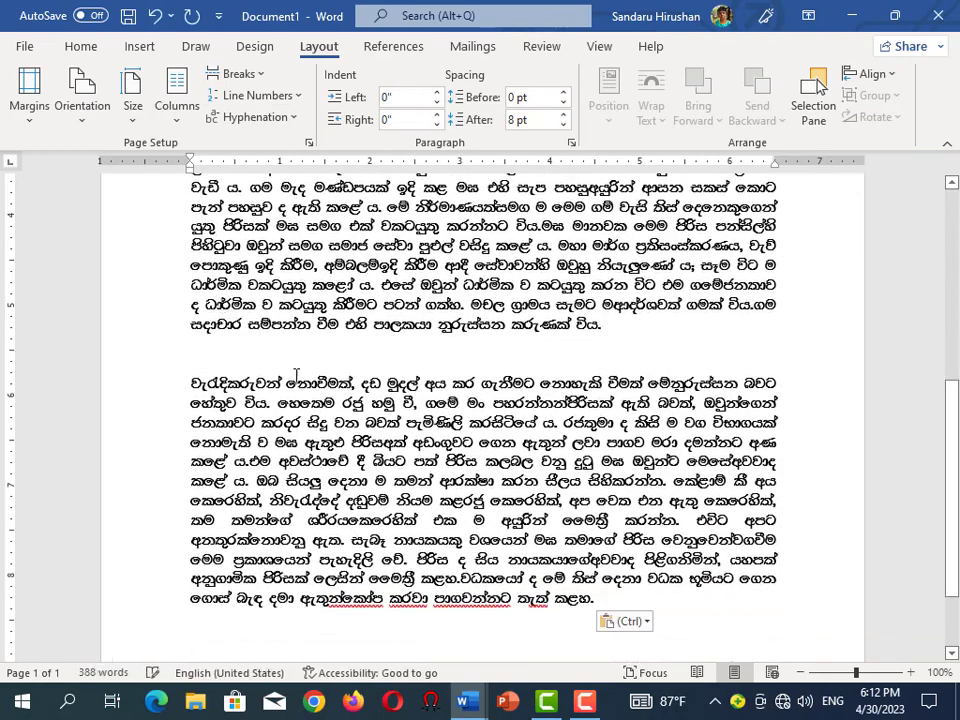
pyautogui.scroll(2, 335, 458)
pyautogui.scroll(1, 335, 458)
pyautogui.scroll(5, 335, 458)
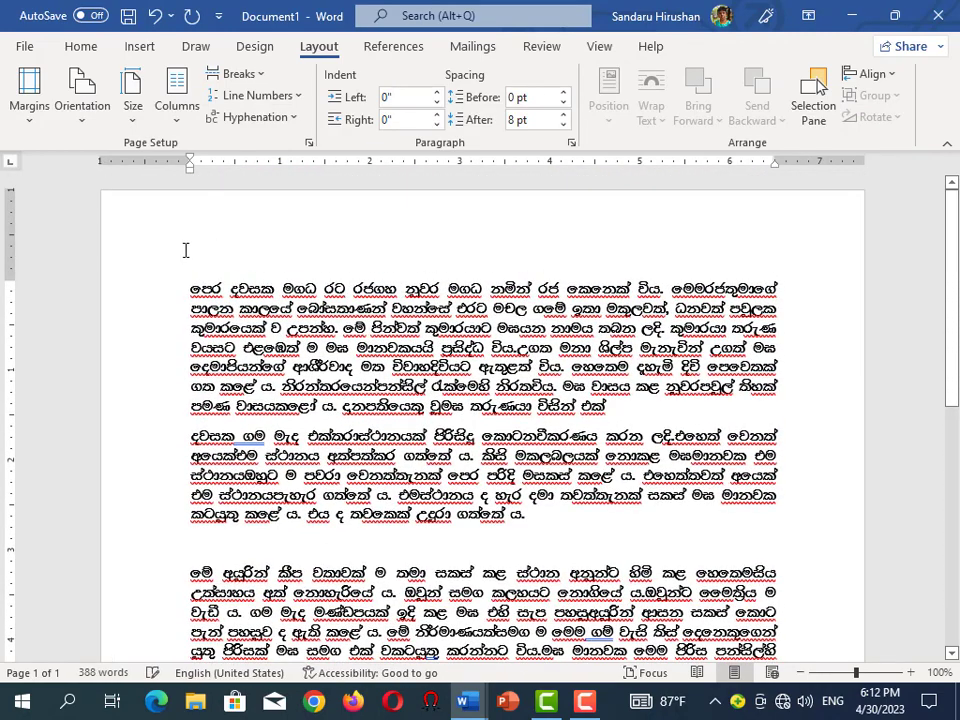
pyautogui.click(30, 120)
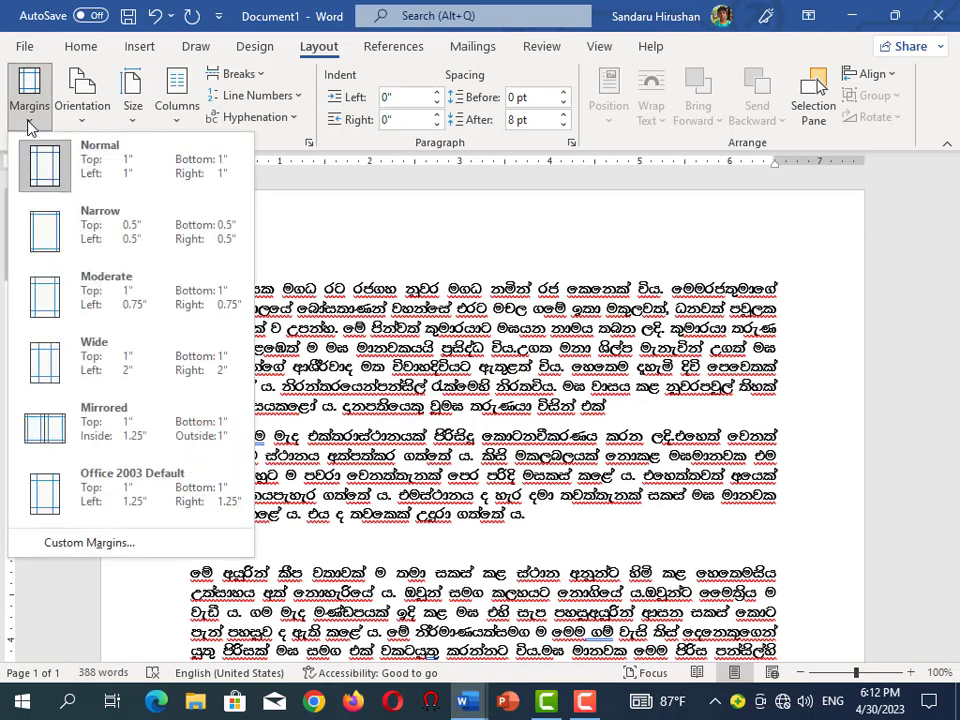
pyautogui.click(60, 240)
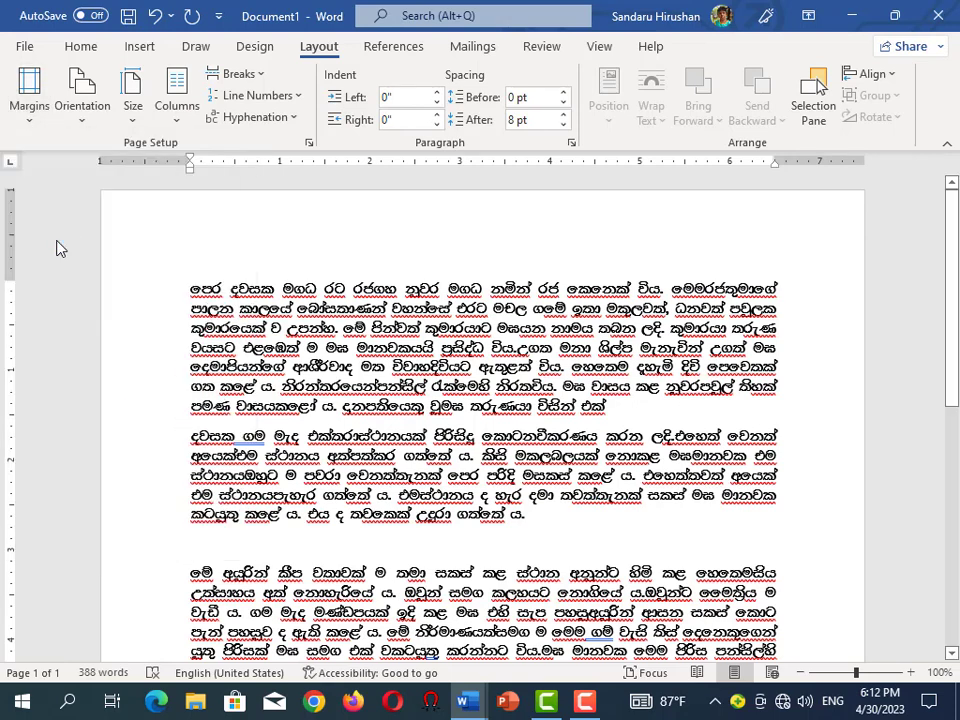
pyautogui.scroll(3, 195, 340)
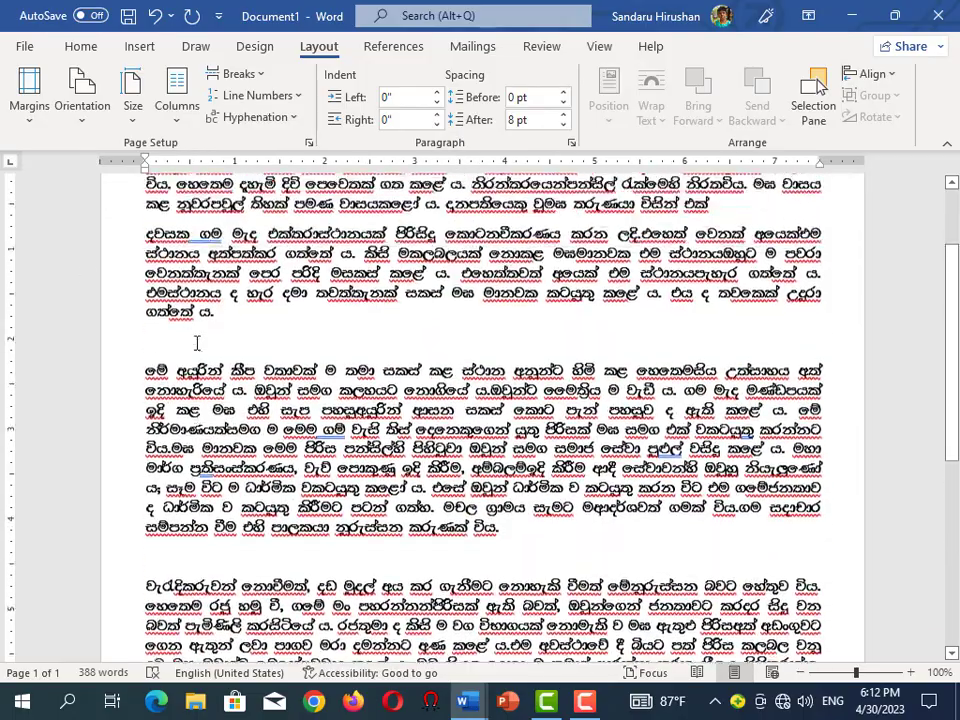
pyautogui.scroll(3, 195, 340)
pyautogui.scroll(1, 195, 340)
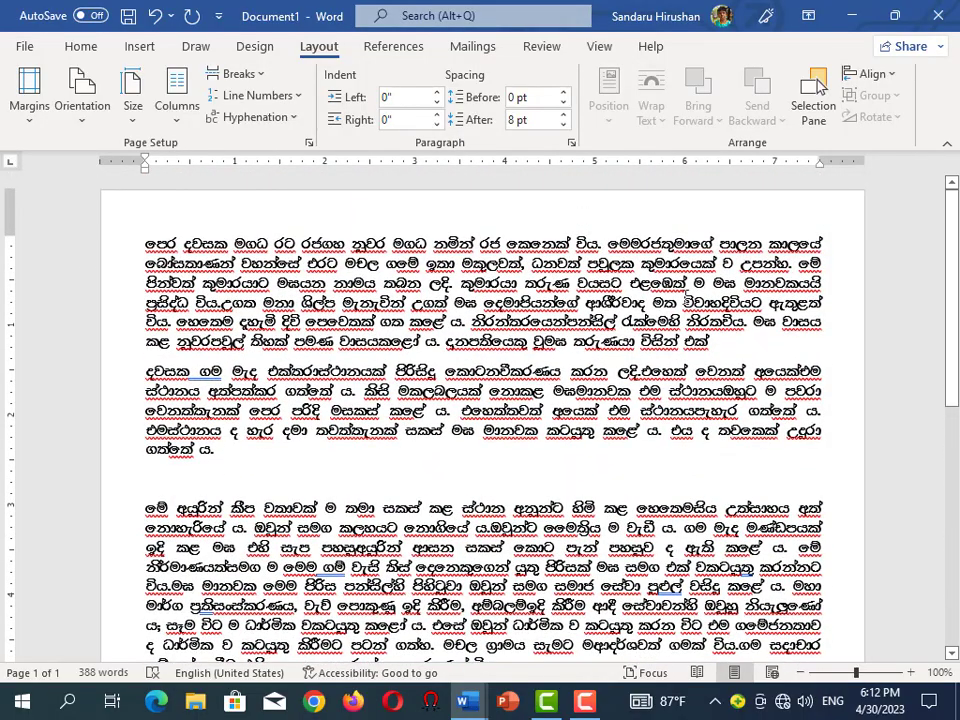
pyautogui.scroll(-1, 957, 497)
pyautogui.scroll(-5, 957, 497)
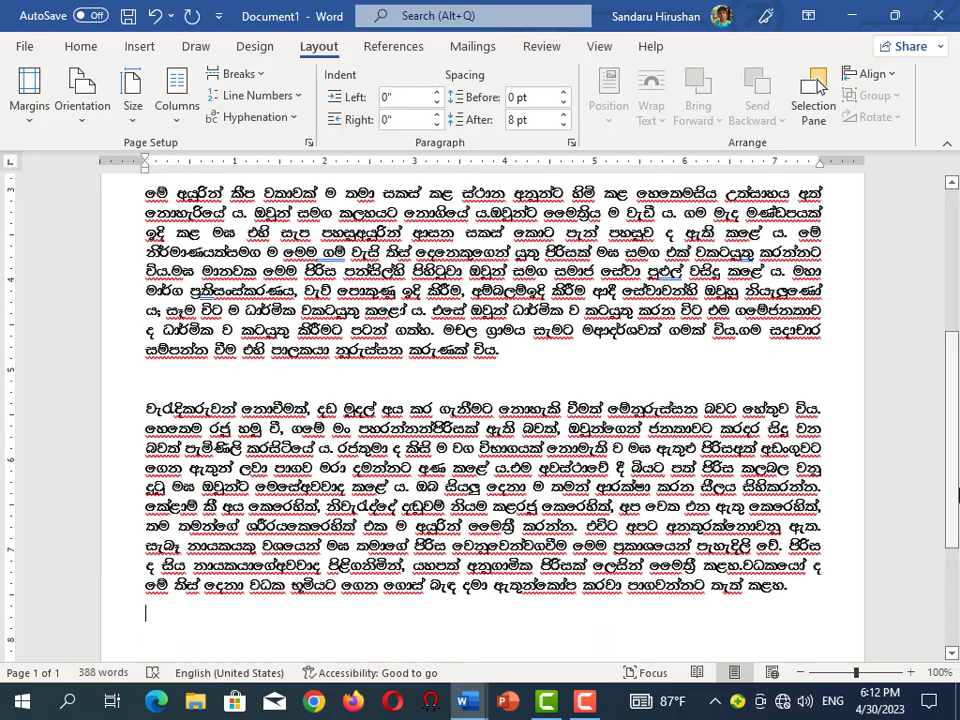
pyautogui.moveTo(957, 497)
pyautogui.mouseDown()
pyautogui.moveTo(955, 597)
pyautogui.moveTo(955, 316)
pyautogui.mouseUp()
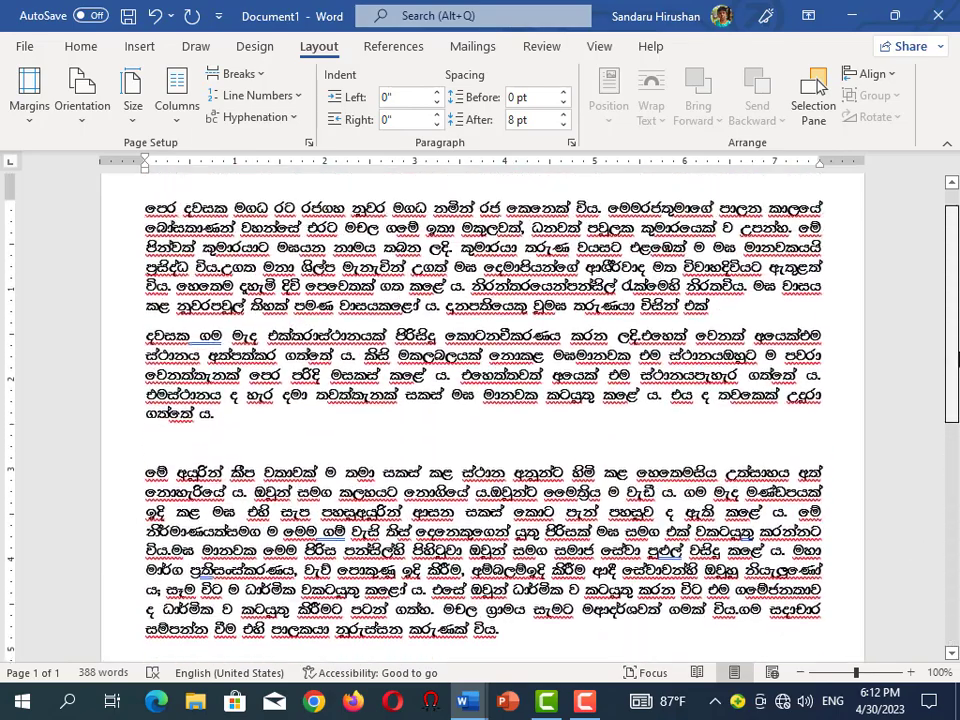
pyautogui.click(29, 100)
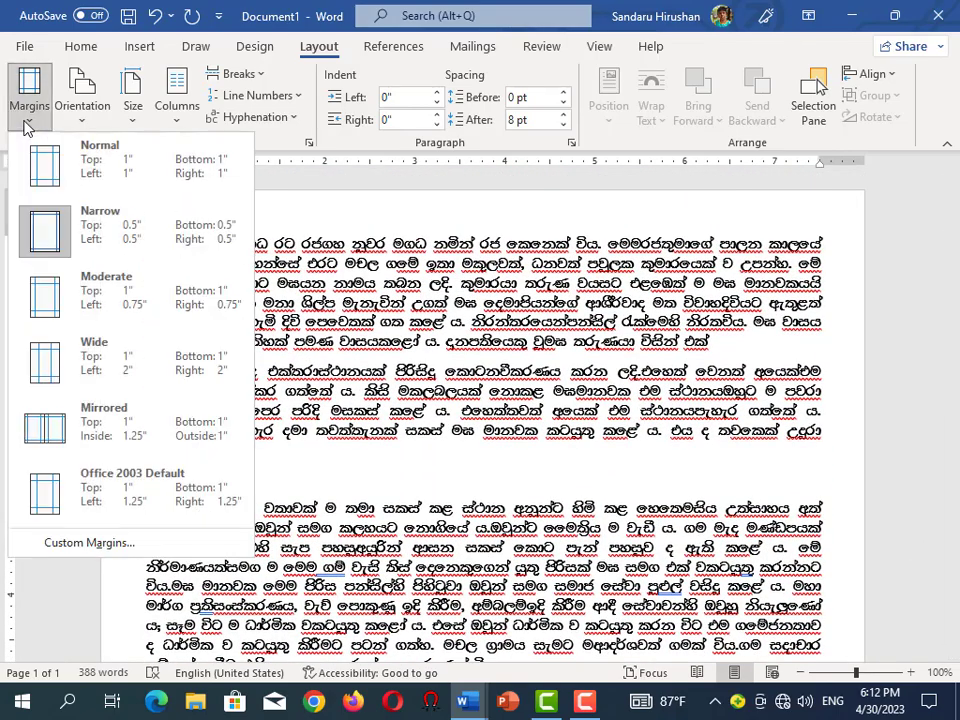
pyautogui.click(44, 178)
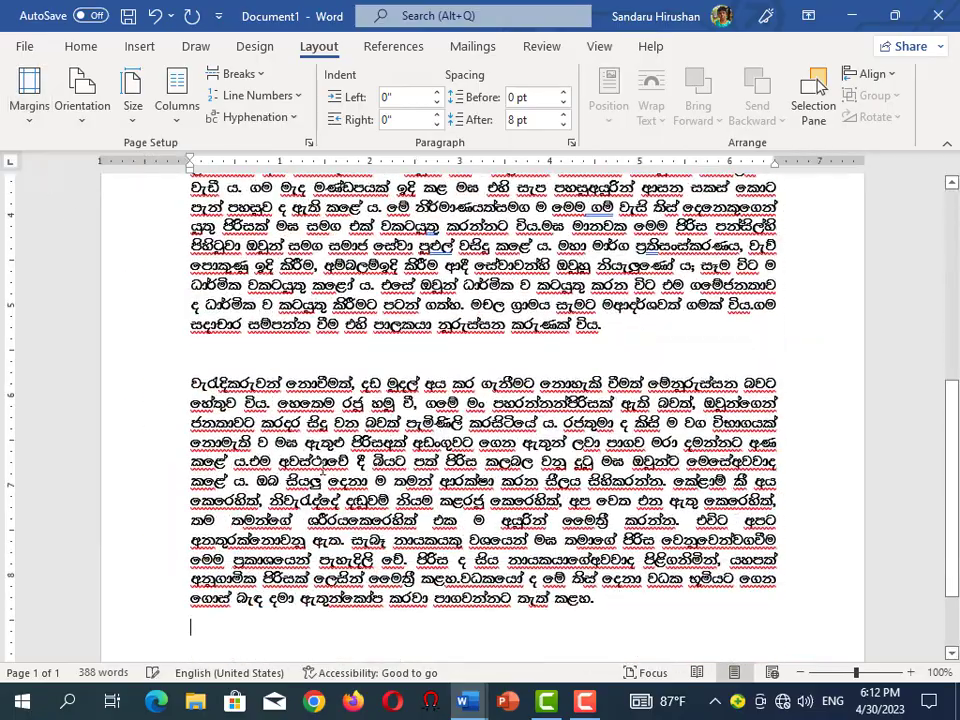
pyautogui.scroll(3, 901, 465)
pyautogui.moveTo(950, 430); pyautogui.dragTo(940, 600)
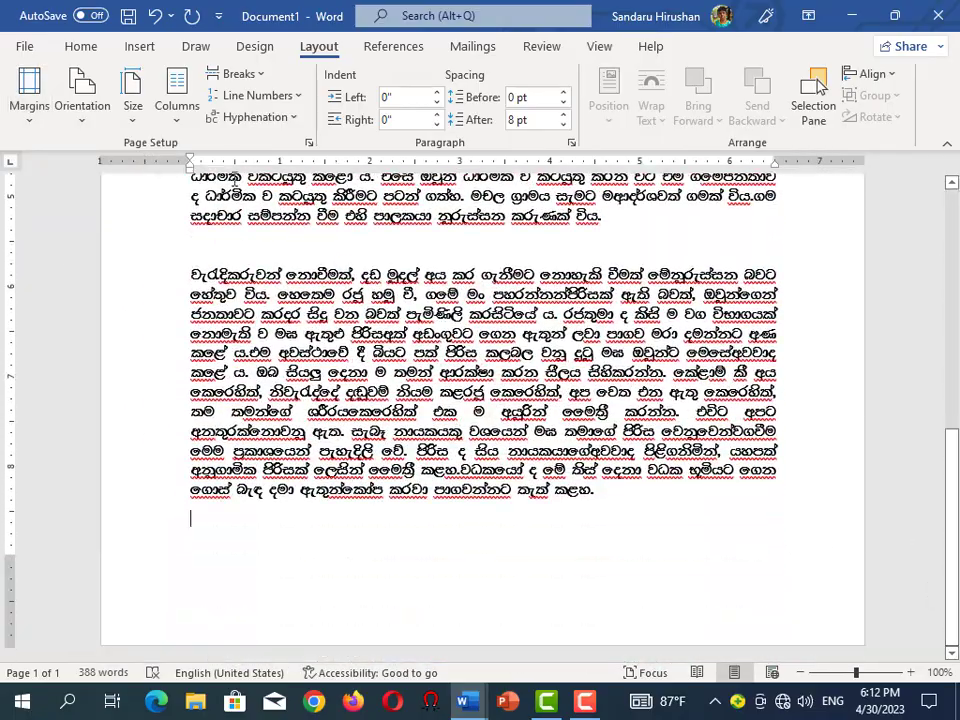
pyautogui.click(27, 92)
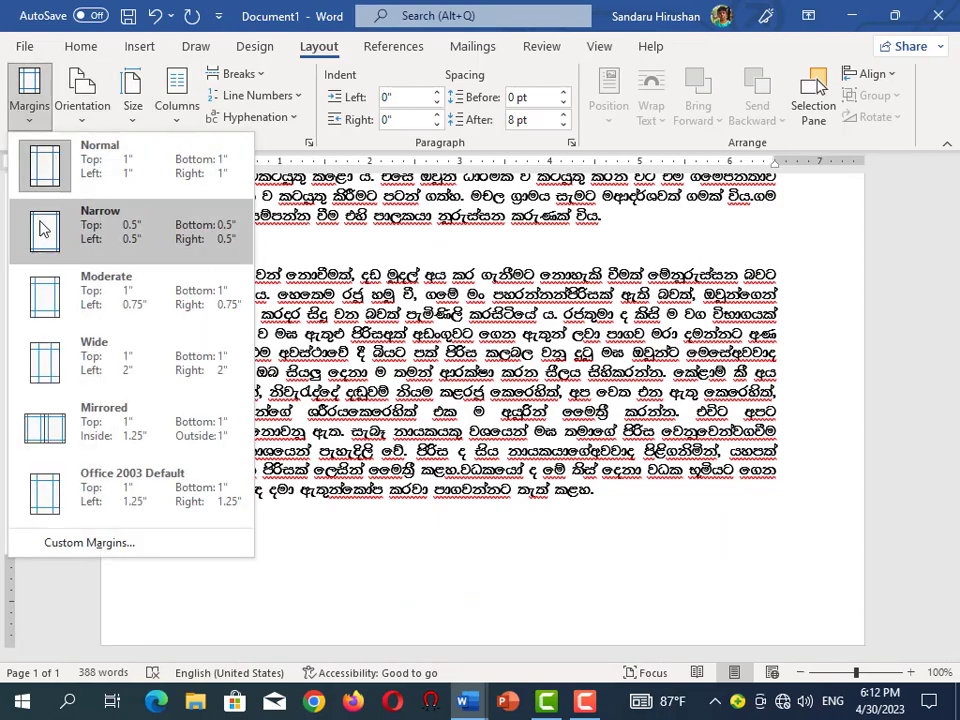
pyautogui.click(47, 306)
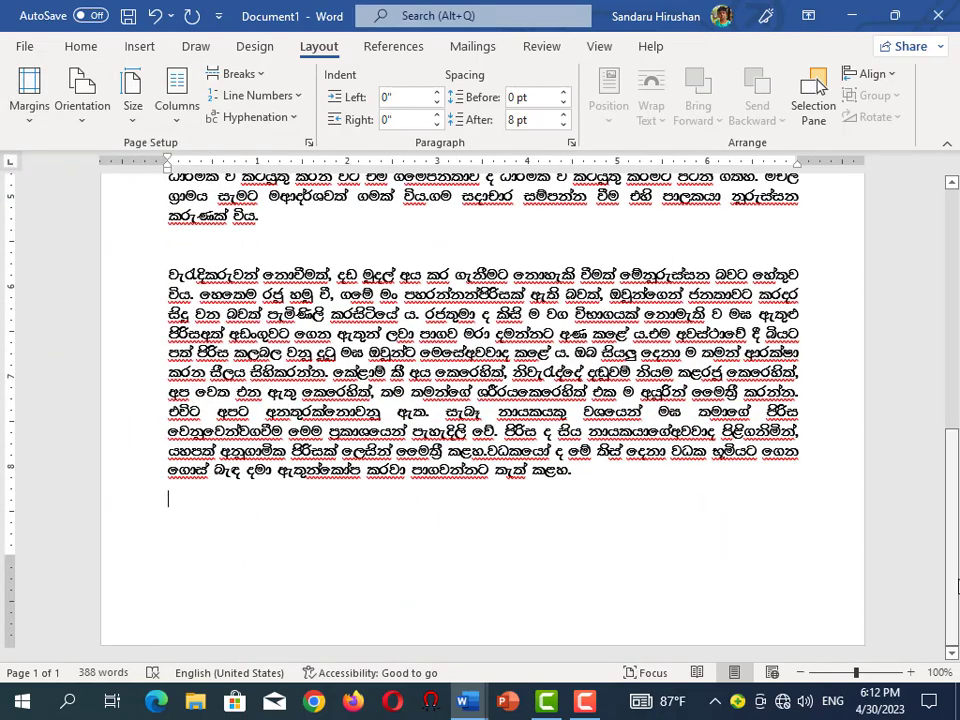
pyautogui.moveTo(952, 603); pyautogui.dragTo(957, 302)
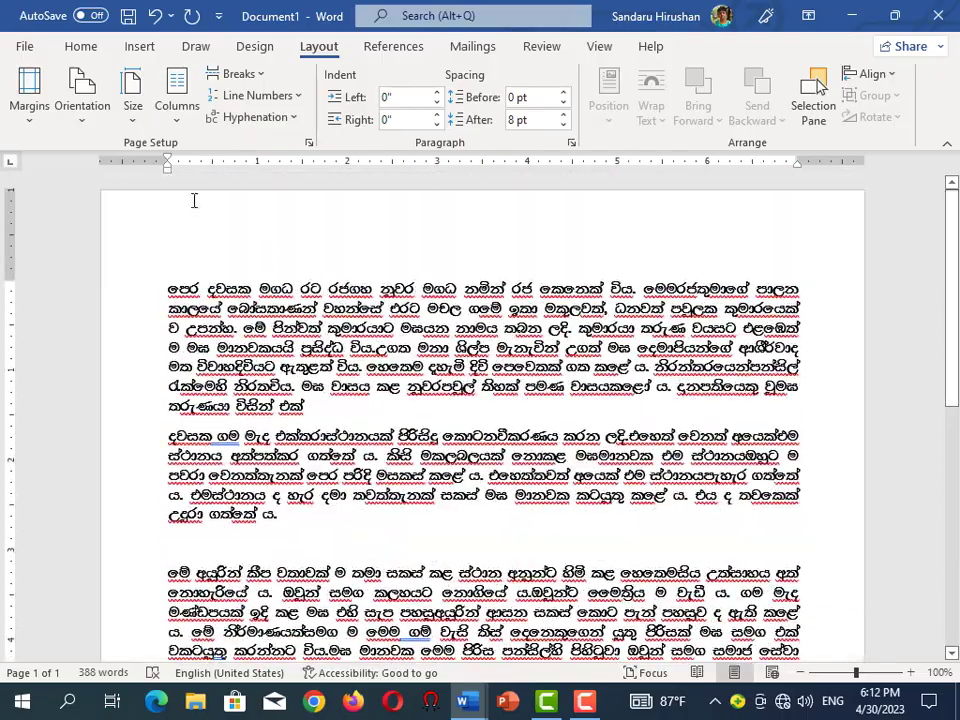
pyautogui.click(30, 120)
pyautogui.click(49, 236)
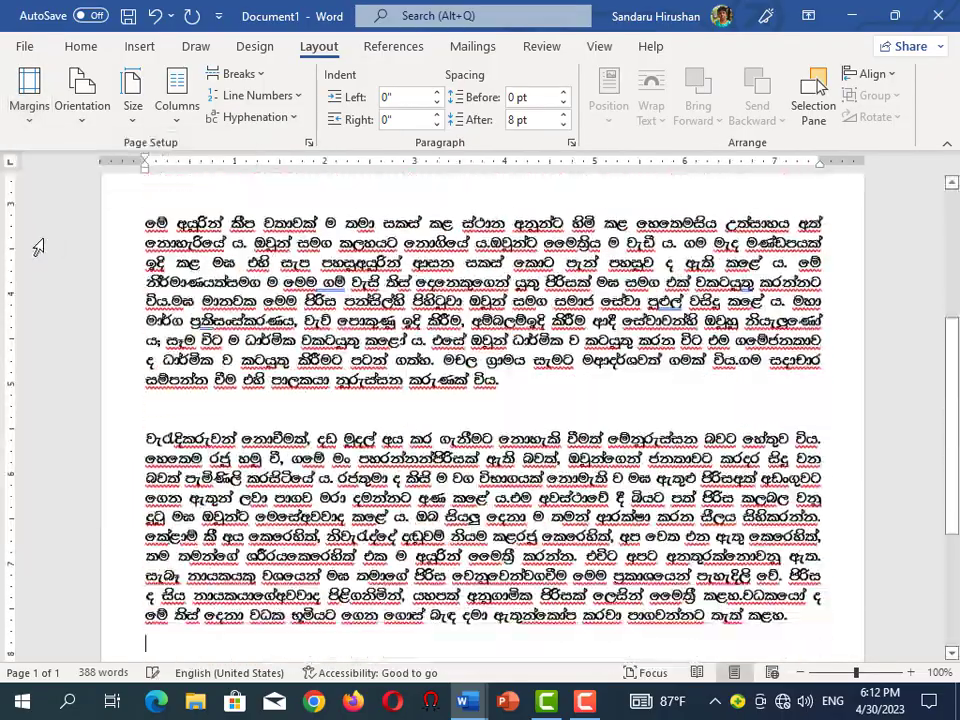
pyautogui.scroll(3, 203, 427)
pyautogui.click(30, 100)
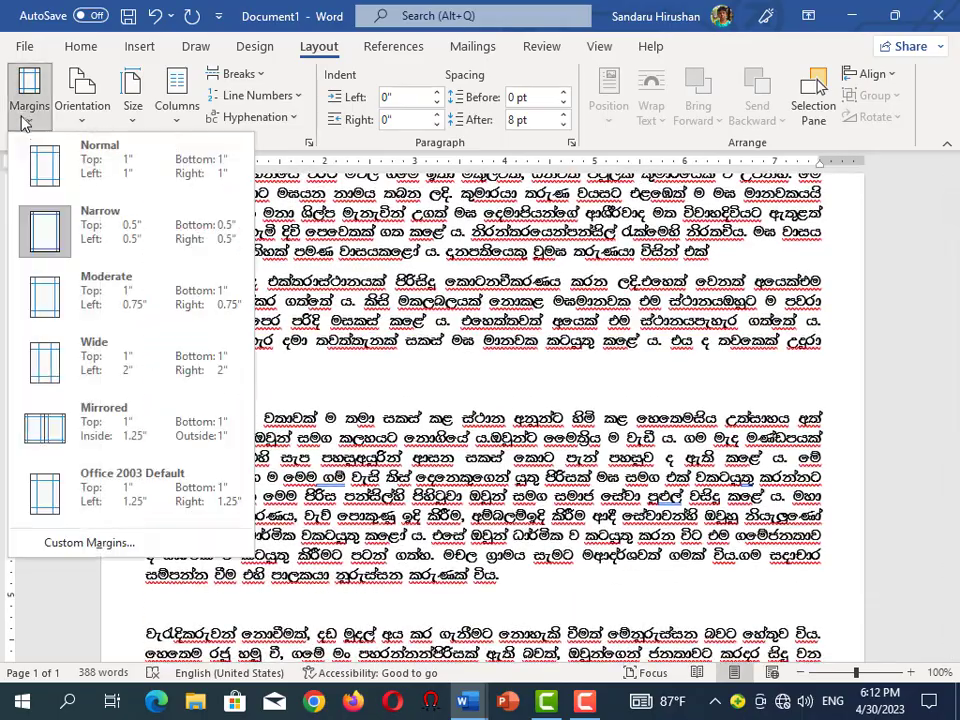
pyautogui.click(70, 183)
pyautogui.scroll(5, 235, 332)
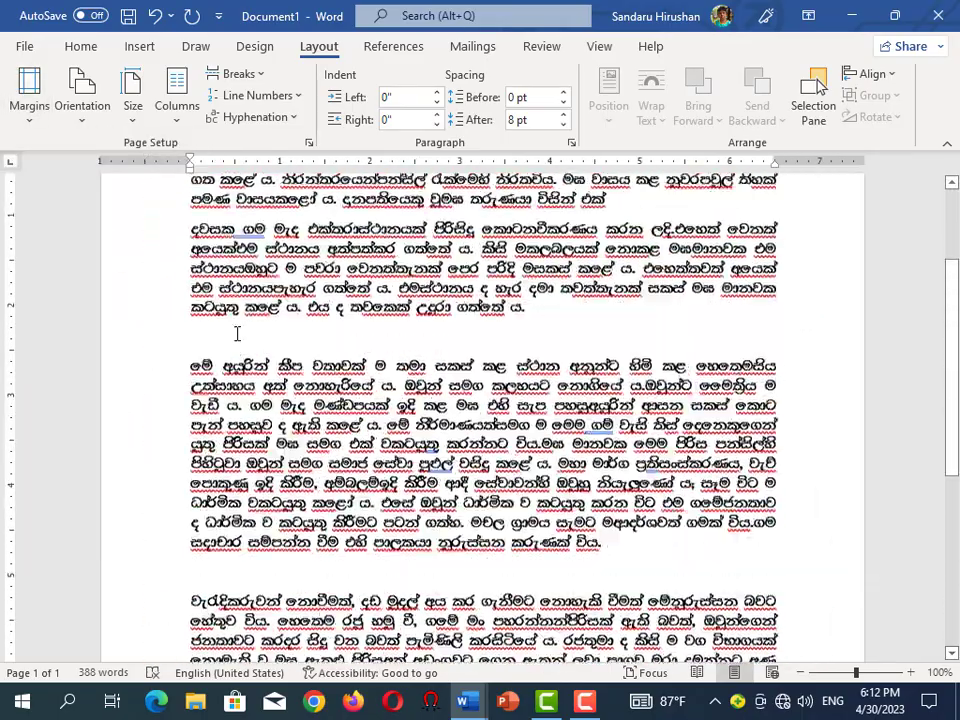
# - Try landscape briefly, then set Document1 to portrait orientation
pyautogui.click(83, 125)
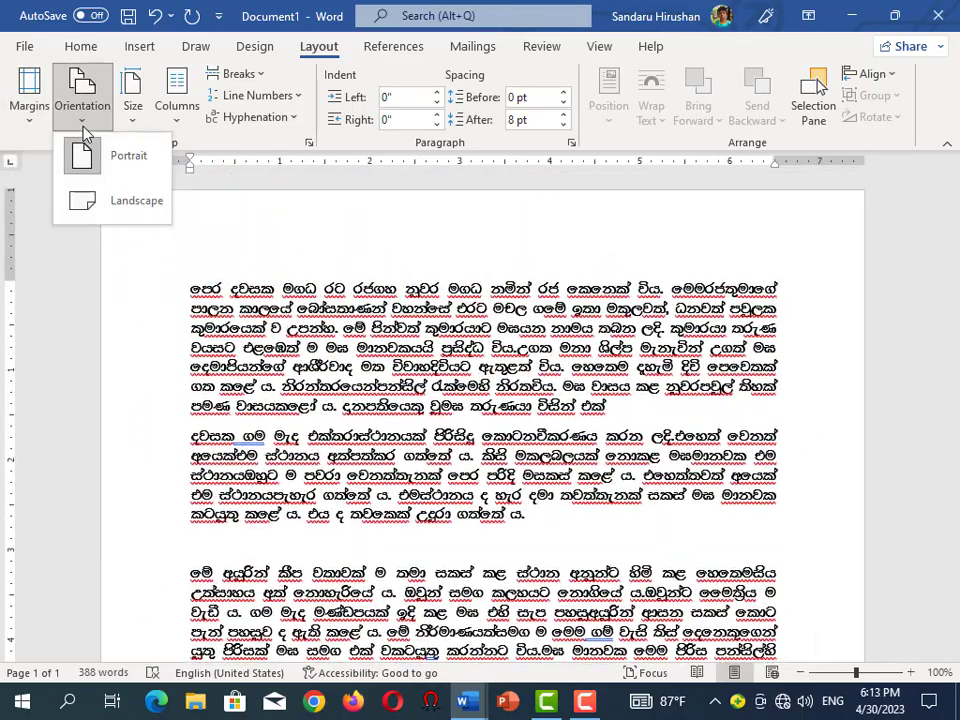
pyautogui.click(105, 203)
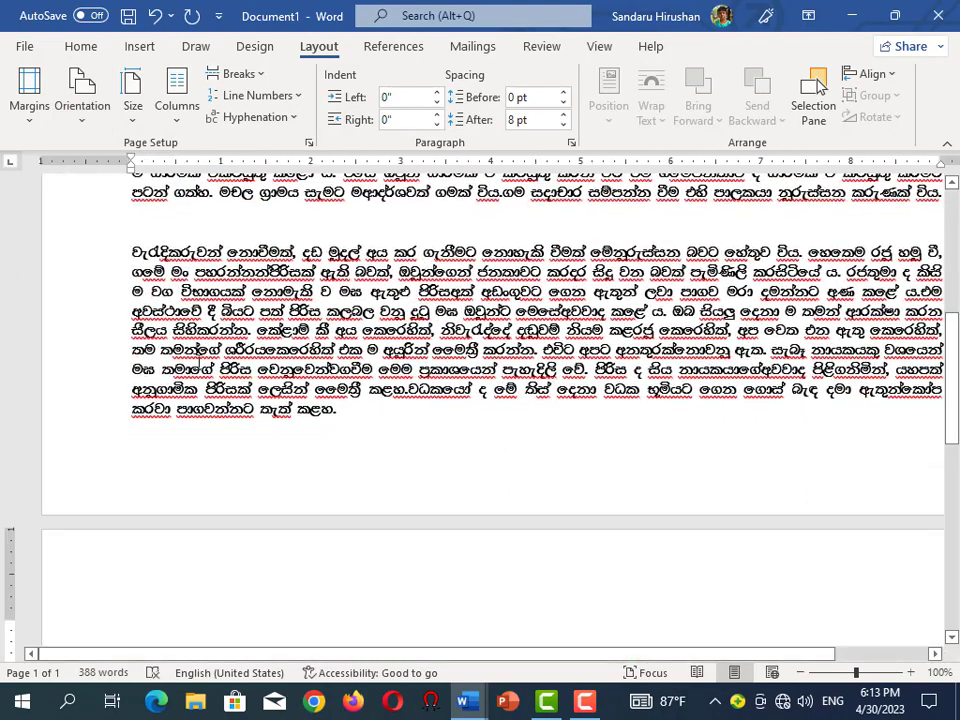
pyautogui.scroll(3, 218, 380)
pyautogui.scroll(3, 218, 380)
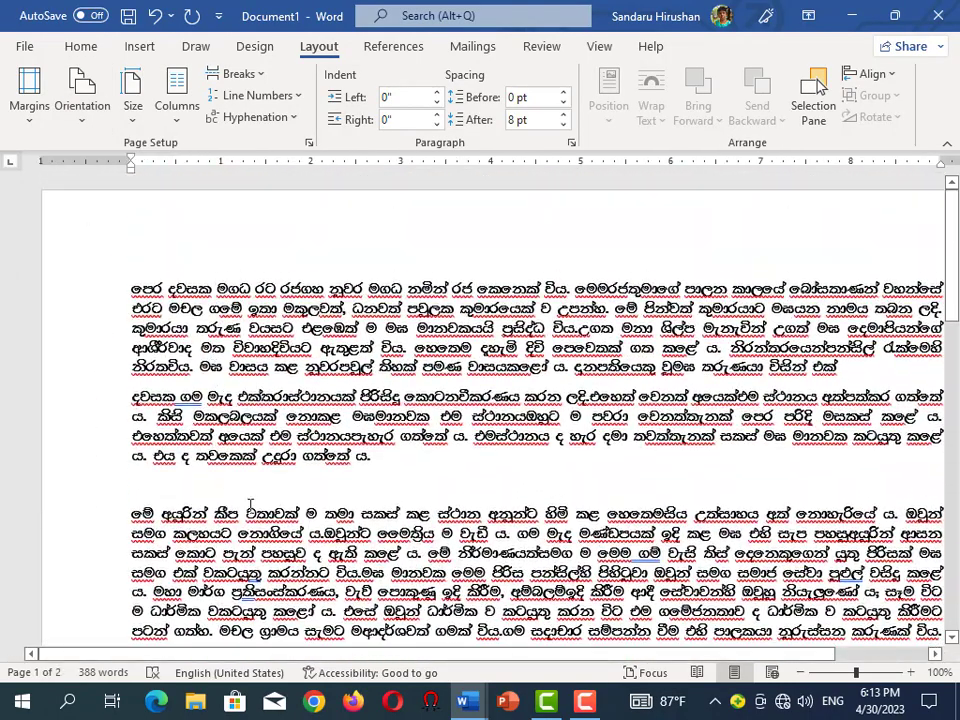
pyautogui.moveTo(257, 656)
pyautogui.mouseDown()
pyautogui.moveTo(545, 672)
pyautogui.moveTo(430, 670)
pyautogui.moveTo(508, 656)
pyautogui.mouseUp()
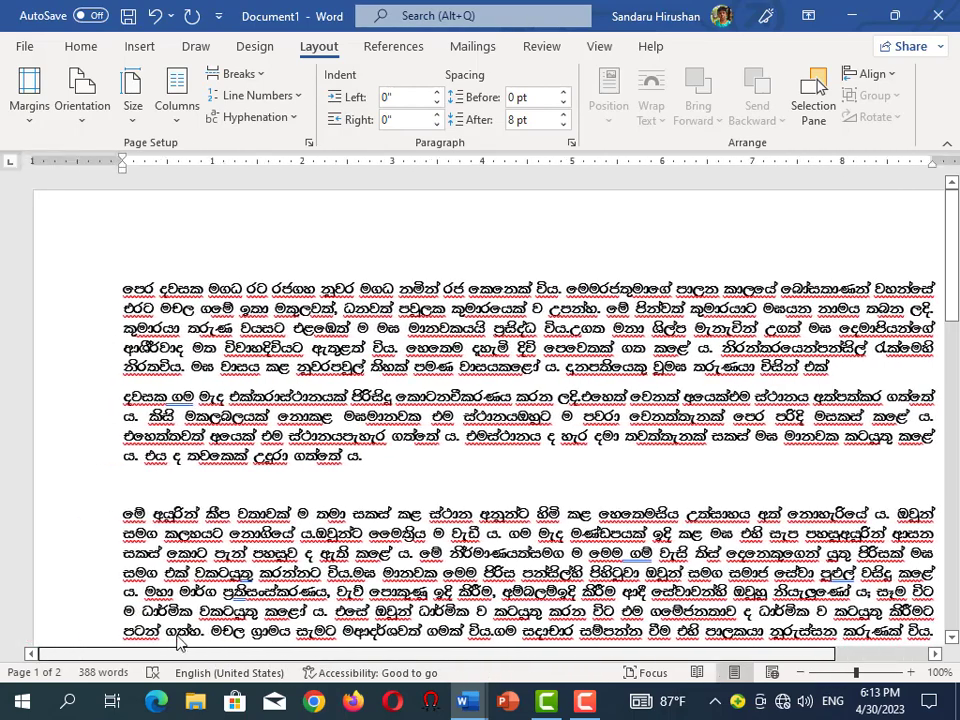
pyautogui.moveTo(952, 255)
pyautogui.mouseDown()
pyautogui.moveTo(955, 507)
pyautogui.moveTo(936, 589)
pyautogui.moveTo(955, 237)
pyautogui.mouseUp()
pyautogui.click(82, 112)
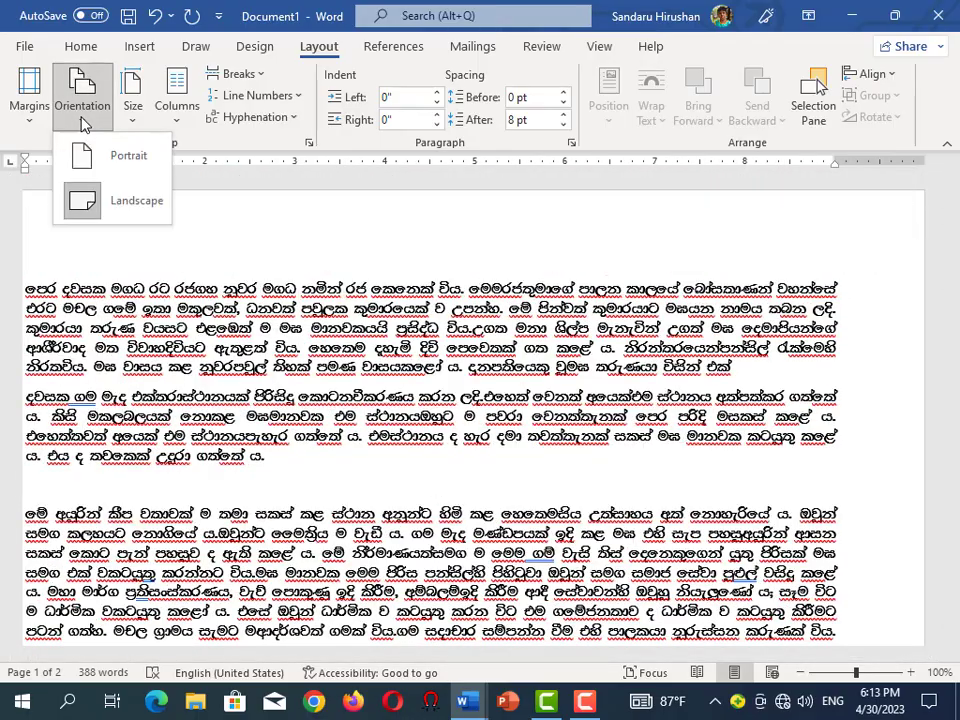
pyautogui.click(80, 152)
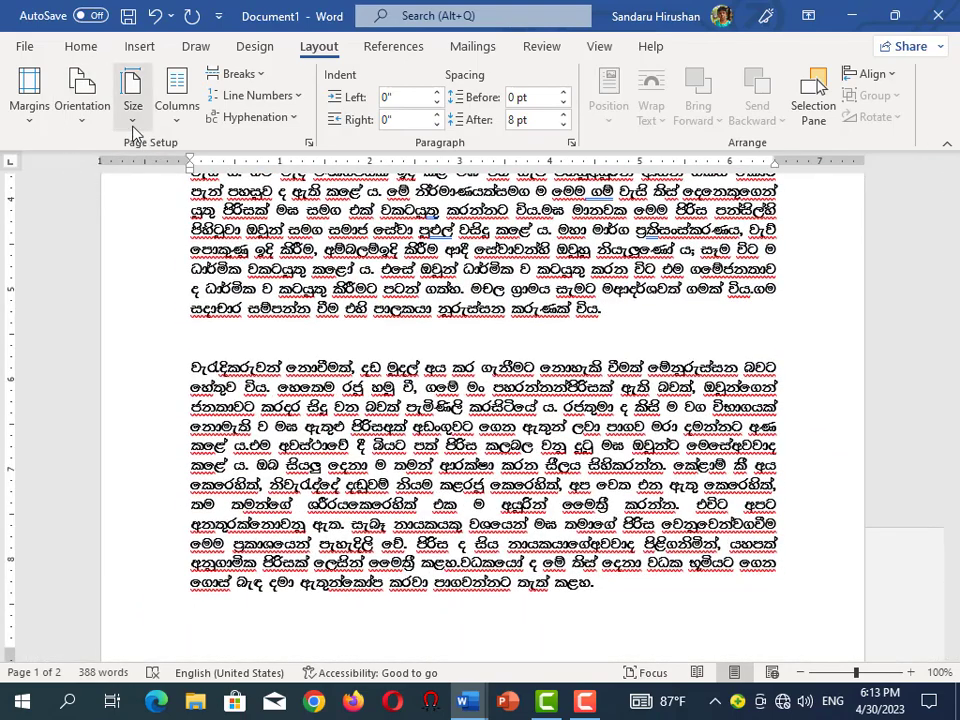
# - Try the Tabloid and then the Legal paper sizes for the story
pyautogui.click(134, 128)
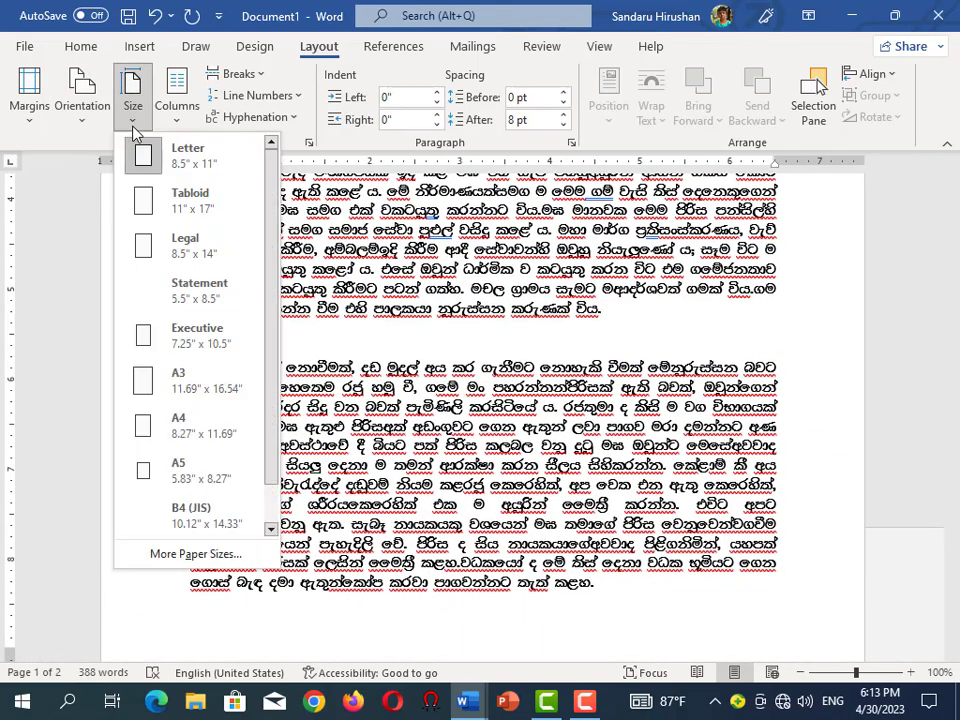
pyautogui.click(146, 205)
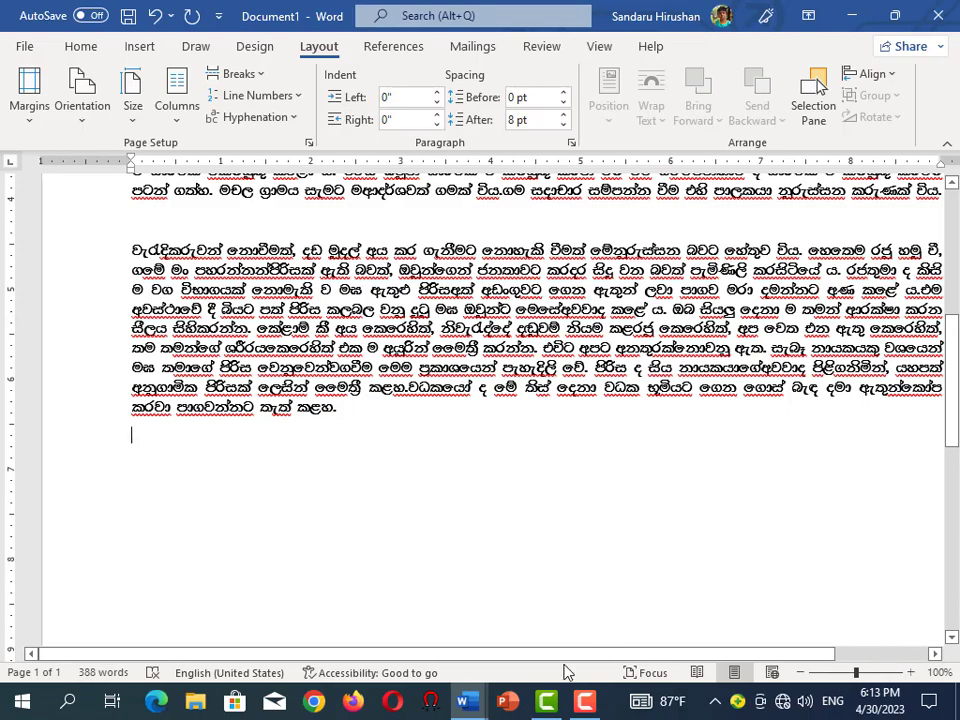
pyautogui.hscroll(3, 740, 652)
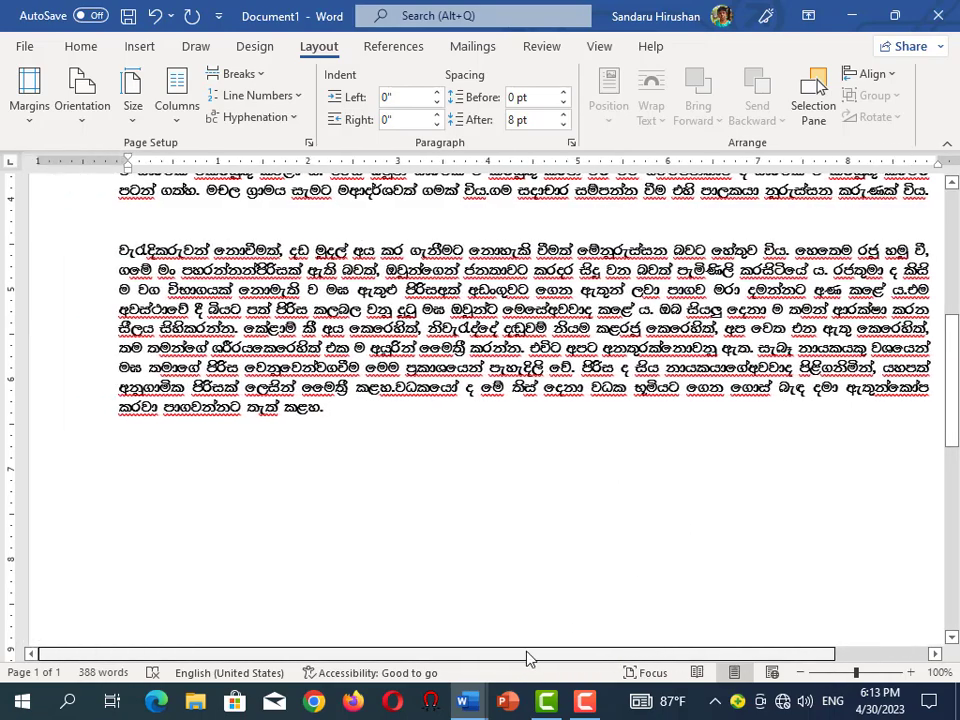
pyautogui.hscroll(-2, 529, 658)
pyautogui.moveTo(955, 443); pyautogui.dragTo(957, 288)
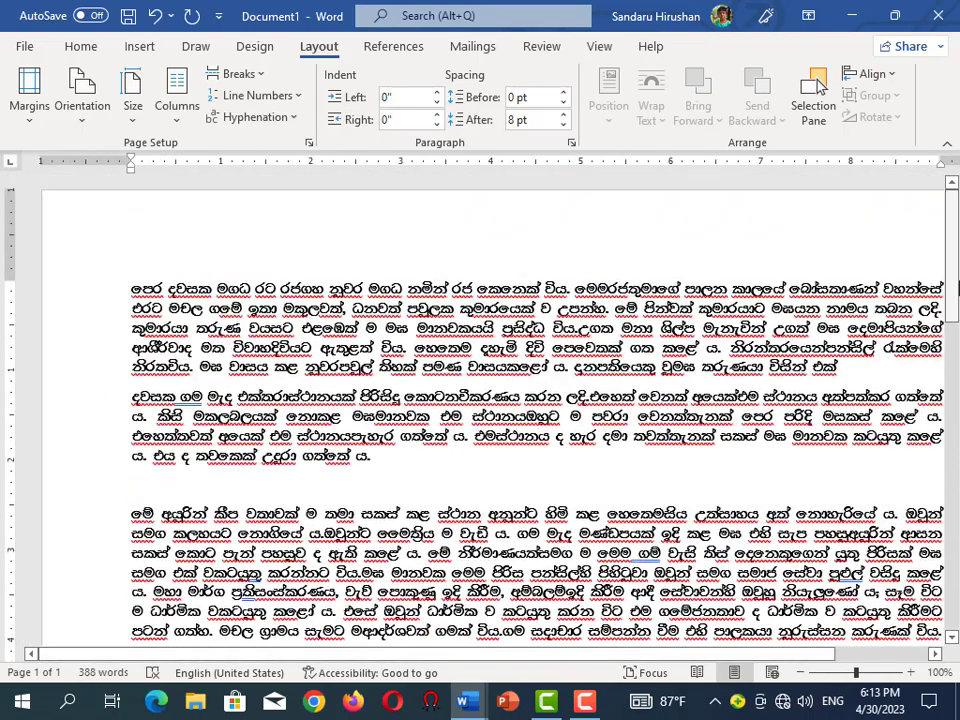
pyautogui.click(133, 110)
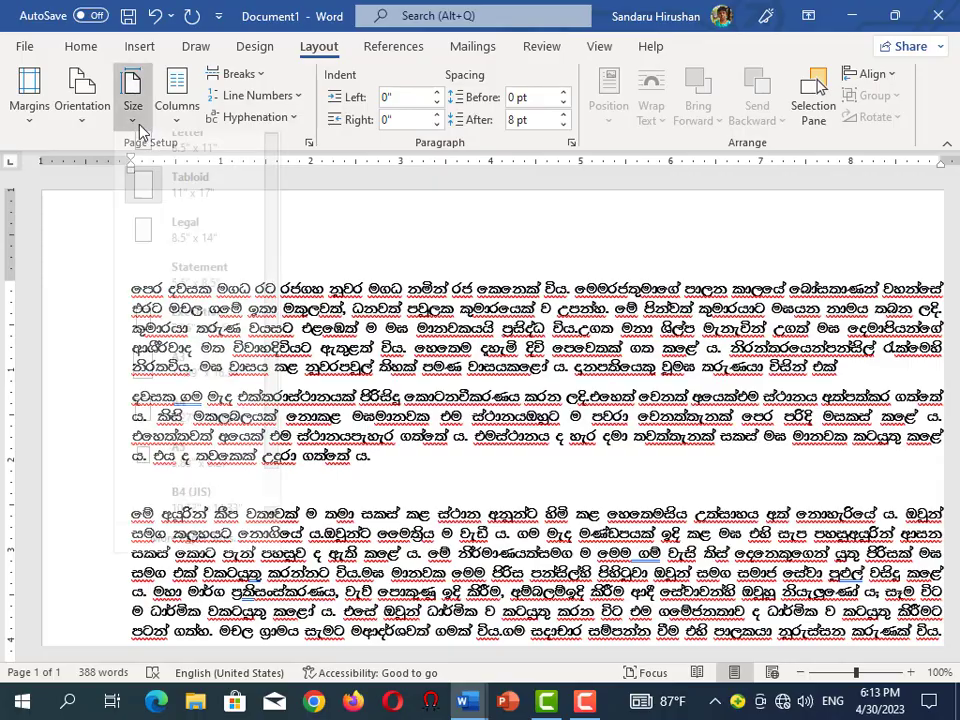
pyautogui.click(150, 242)
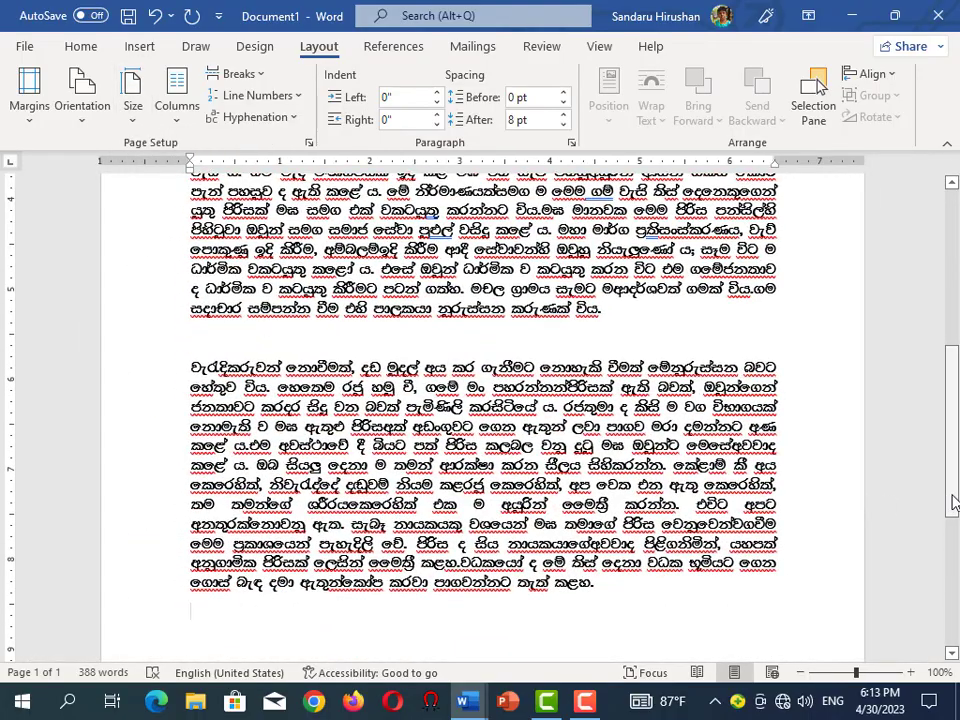
pyautogui.moveTo(953, 503)
pyautogui.mouseDown()
pyautogui.moveTo(947, 405)
pyautogui.moveTo(912, 638)
pyautogui.mouseUp()
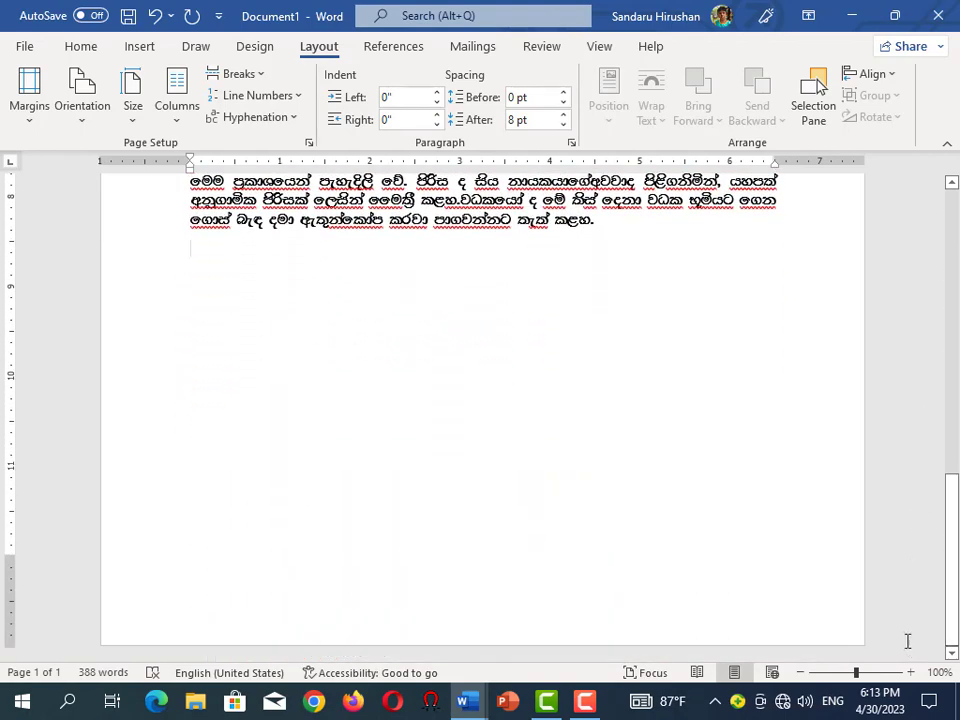
# - Enlarge the paper size to A3 and look over the reflowed pages
pyautogui.click(127, 115)
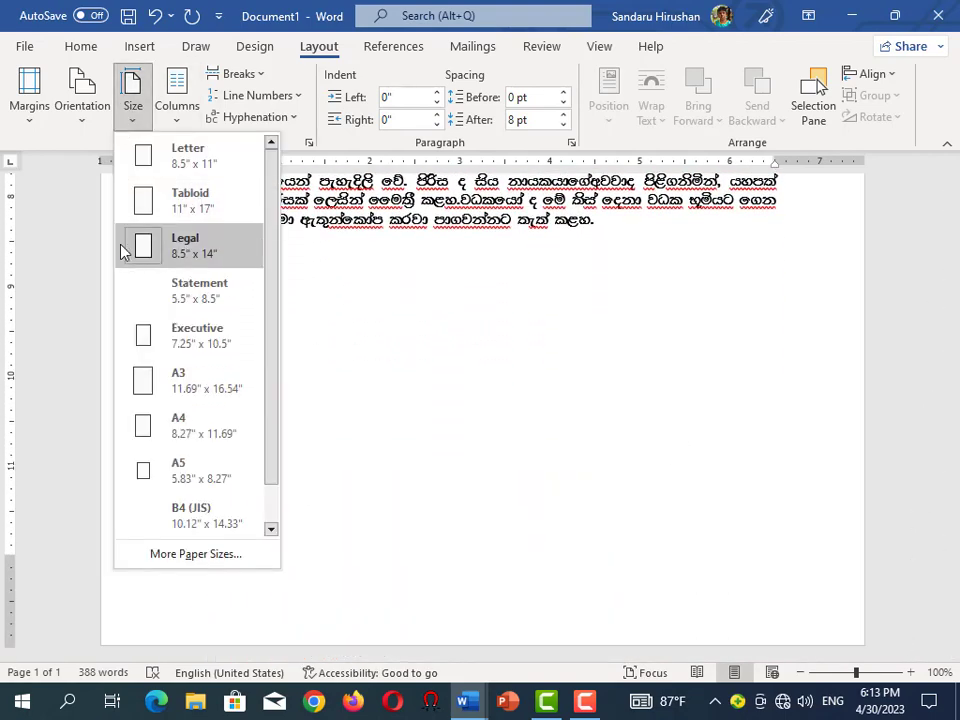
pyautogui.click(121, 378)
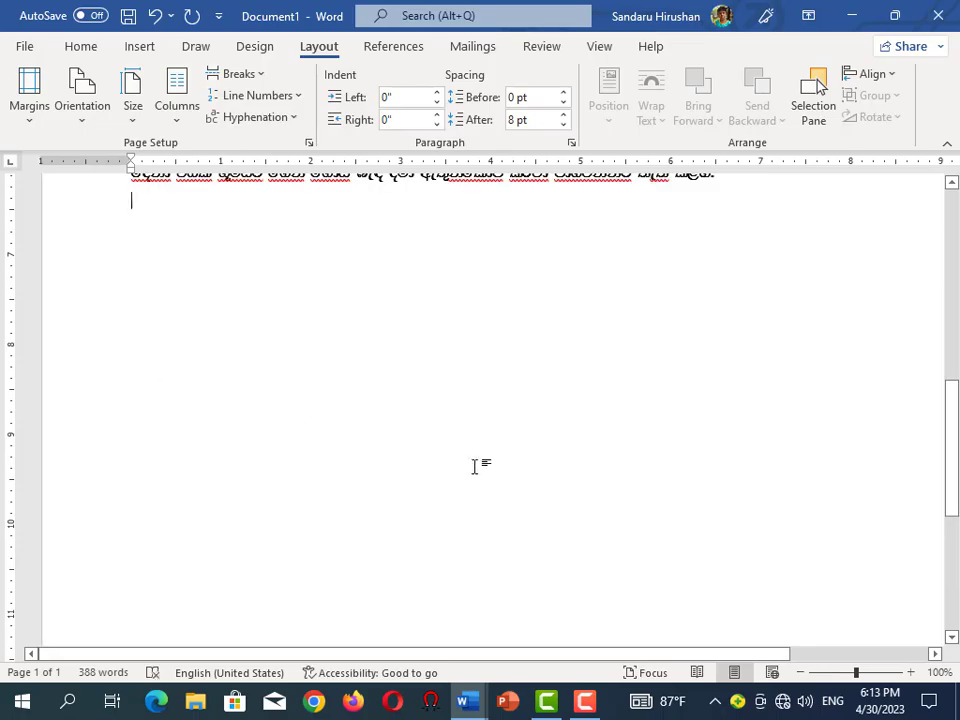
pyautogui.moveTo(952, 515); pyautogui.dragTo(955, 306)
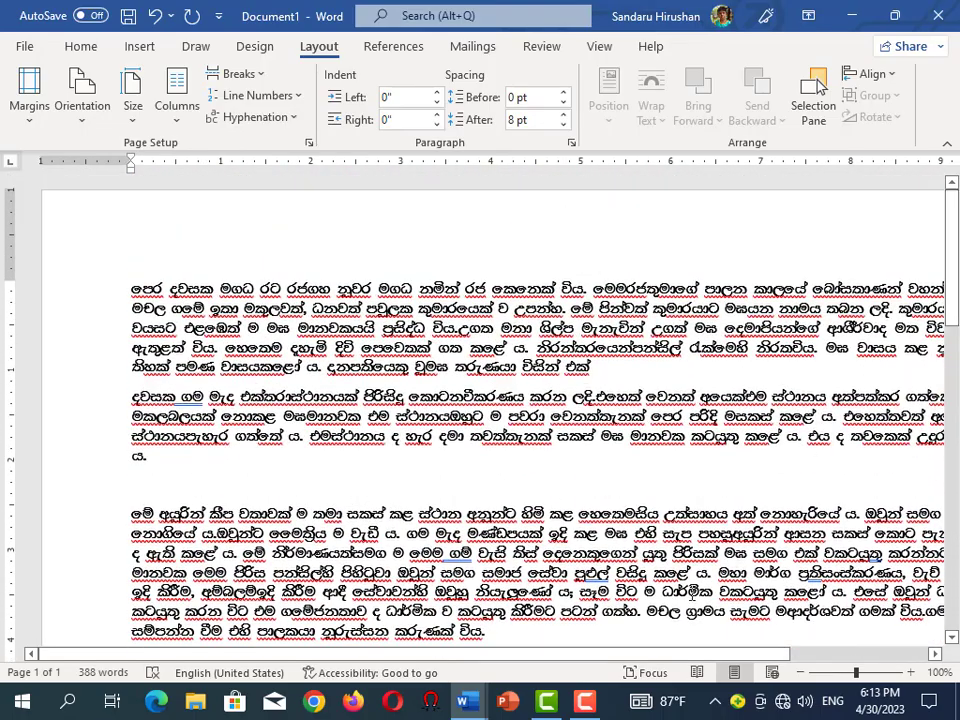
pyautogui.moveTo(643, 650)
pyautogui.mouseDown()
pyautogui.moveTo(785, 665)
pyautogui.moveTo(707, 665)
pyautogui.mouseUp()
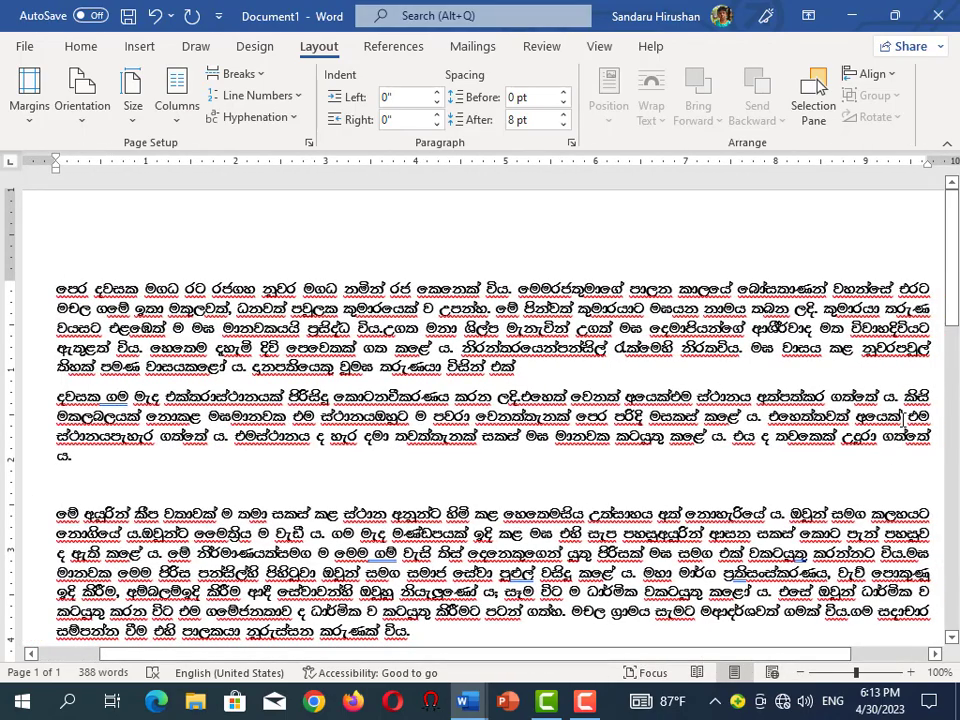
pyautogui.moveTo(953, 315); pyautogui.dragTo(955, 530)
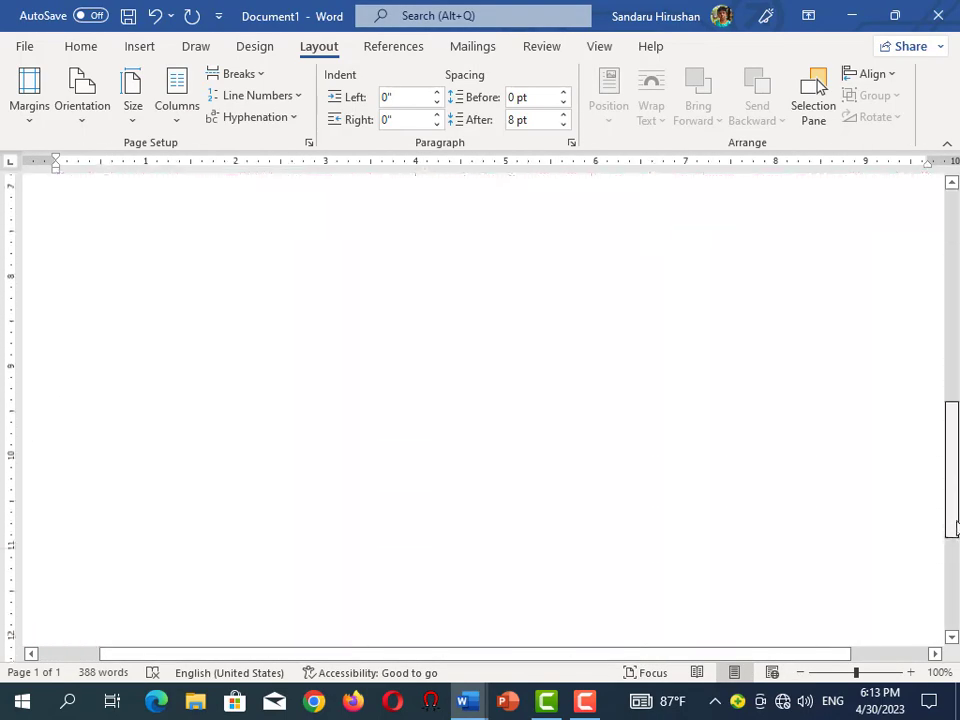
pyautogui.moveTo(955, 585); pyautogui.dragTo(955, 622)
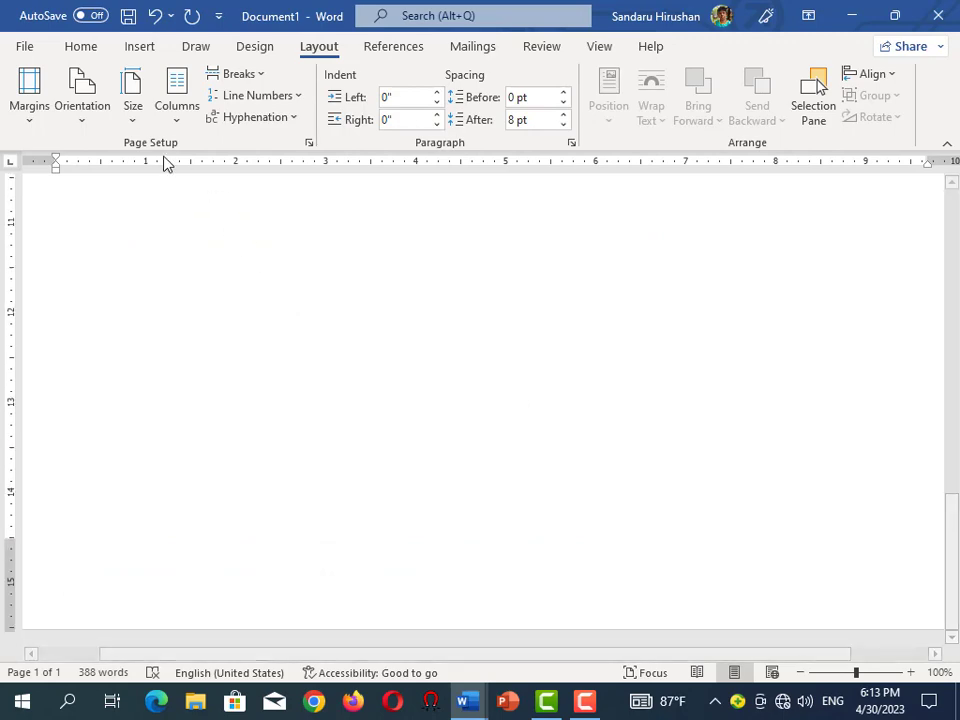
# - Set the paper size to A4 (8.27" x 11.69")
pyautogui.click(125, 120)
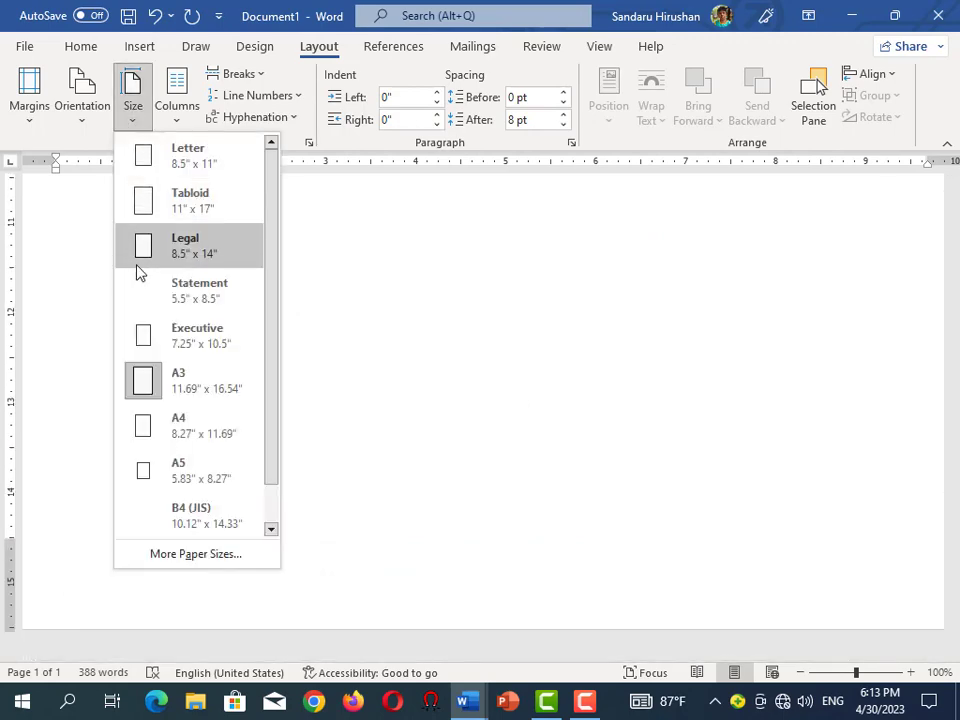
pyautogui.click(158, 436)
pyautogui.scroll(3, 464, 453)
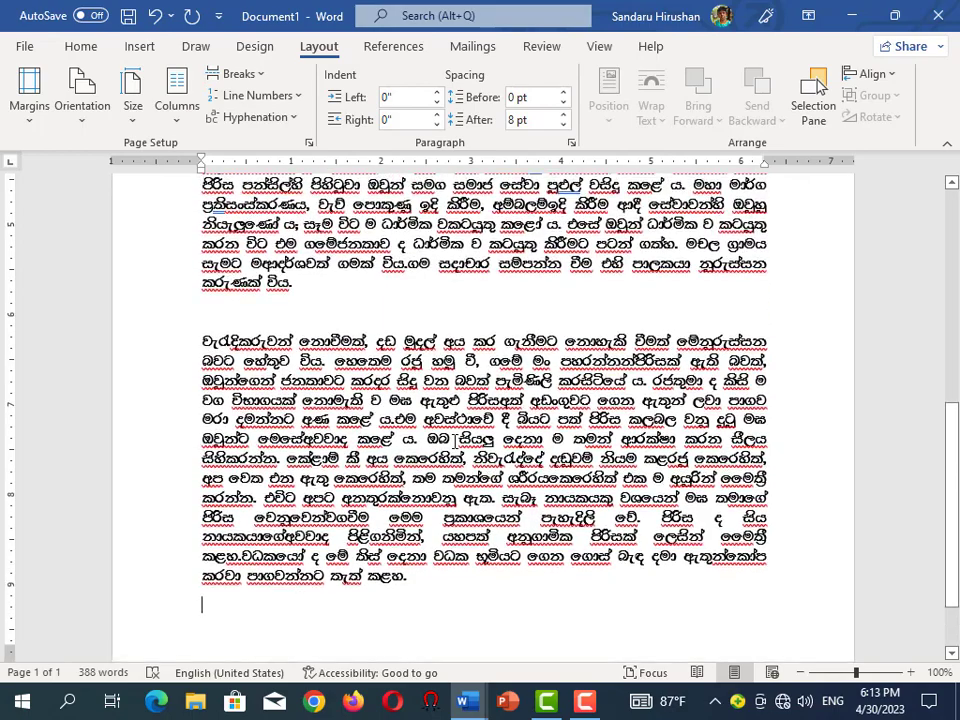
pyautogui.scroll(3, 420, 420)
pyautogui.scroll(4, 415, 421)
pyautogui.scroll(3, 415, 421)
pyautogui.scroll(1, 414, 418)
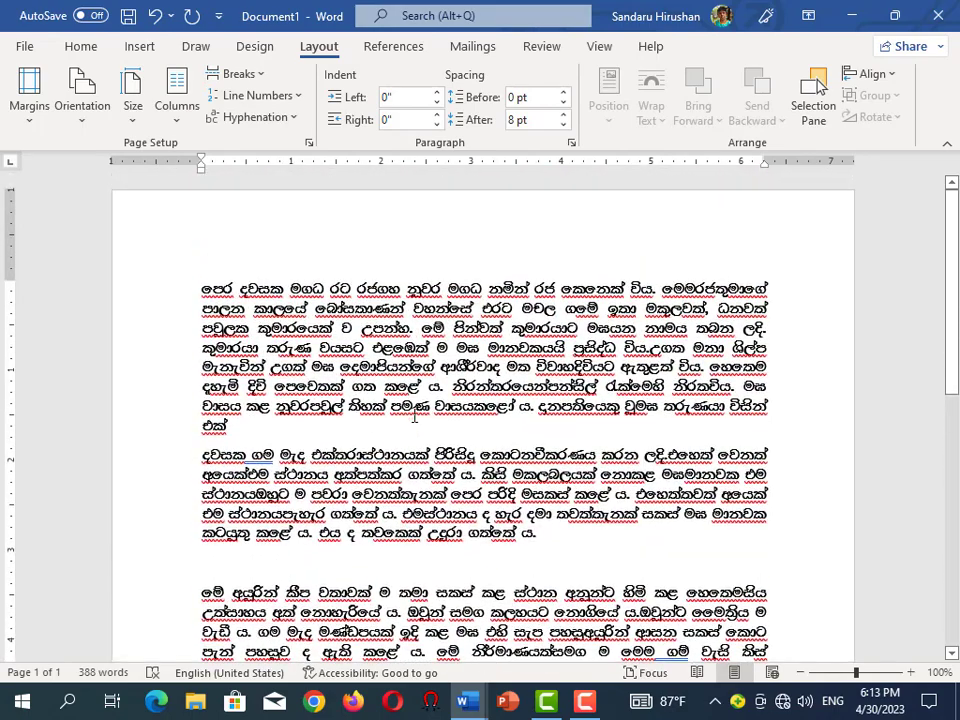
# - Try laying the story out in two columns, then in three columns
pyautogui.click(175, 110)
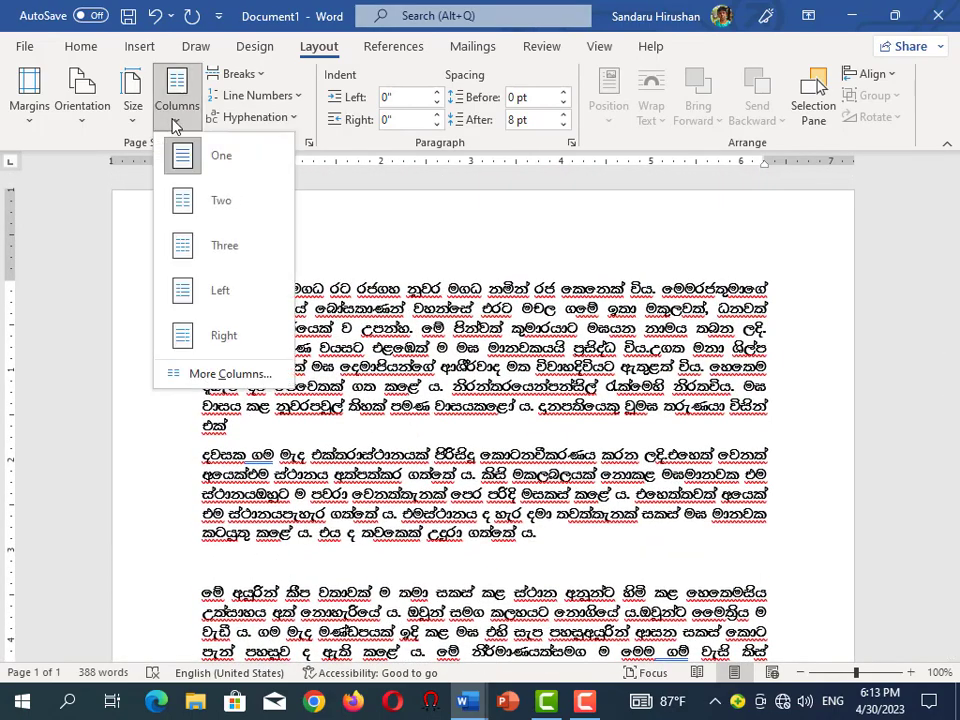
pyautogui.click(215, 200)
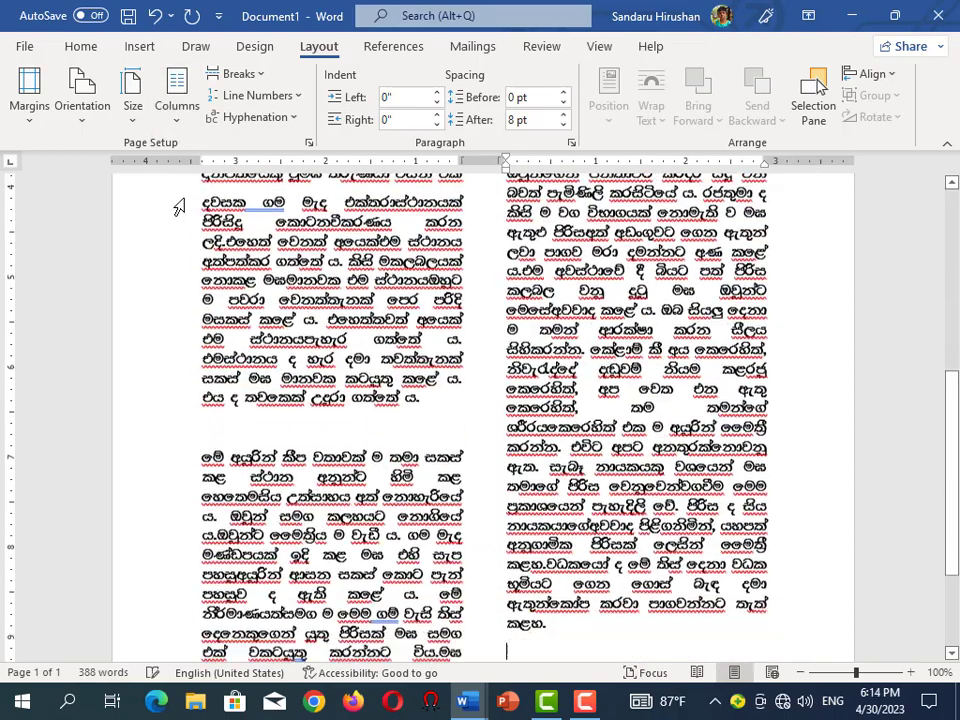
pyautogui.scroll(5, 480, 420)
pyautogui.scroll(3, 606, 425)
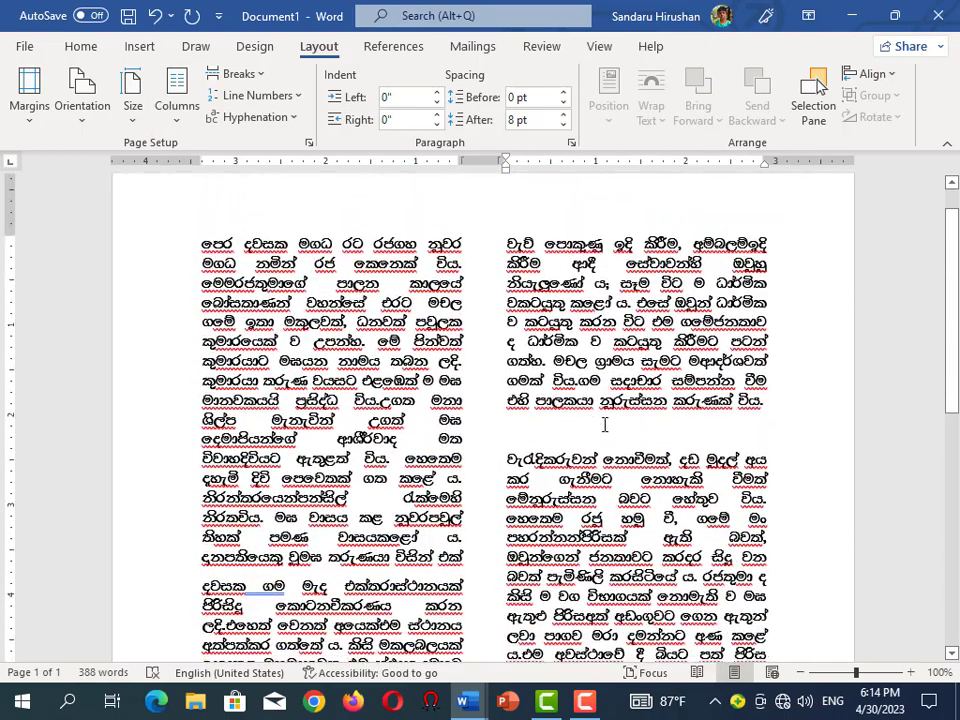
pyautogui.scroll(1, 952, 408)
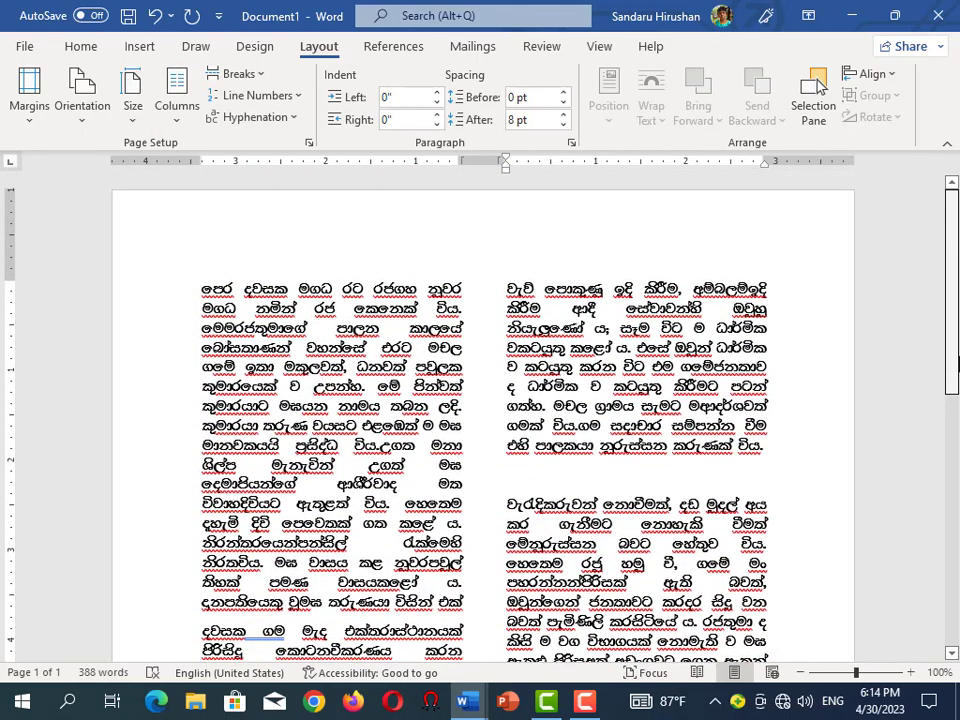
pyautogui.moveTo(952, 385); pyautogui.dragTo(944, 592)
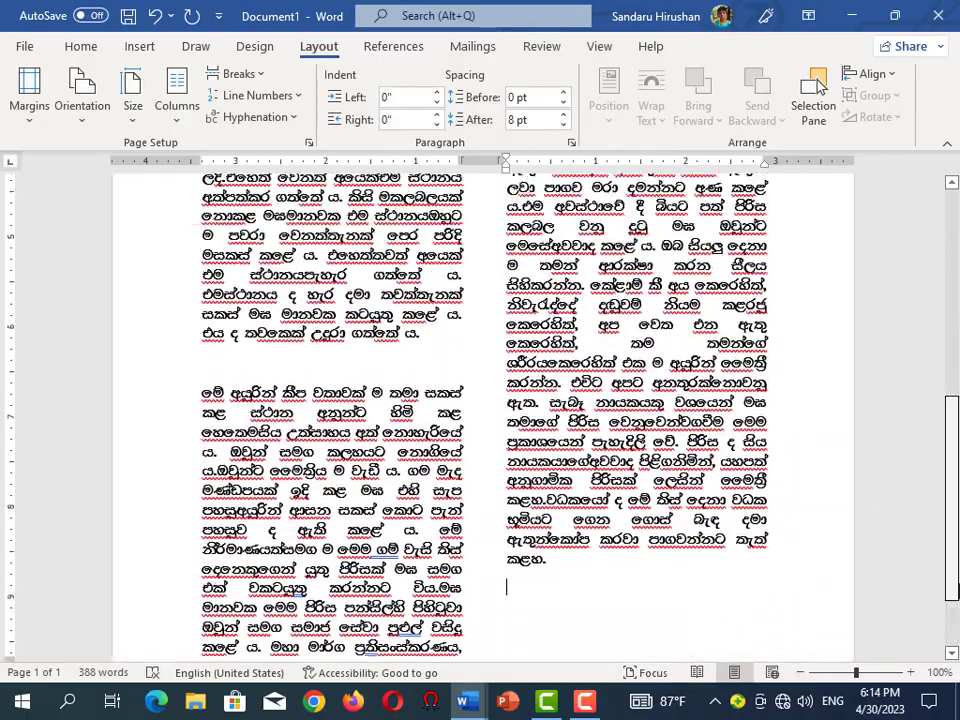
pyautogui.moveTo(944, 592)
pyautogui.mouseDown()
pyautogui.moveTo(950, 477)
pyautogui.moveTo(957, 706)
pyautogui.moveTo(957, 313)
pyautogui.mouseUp()
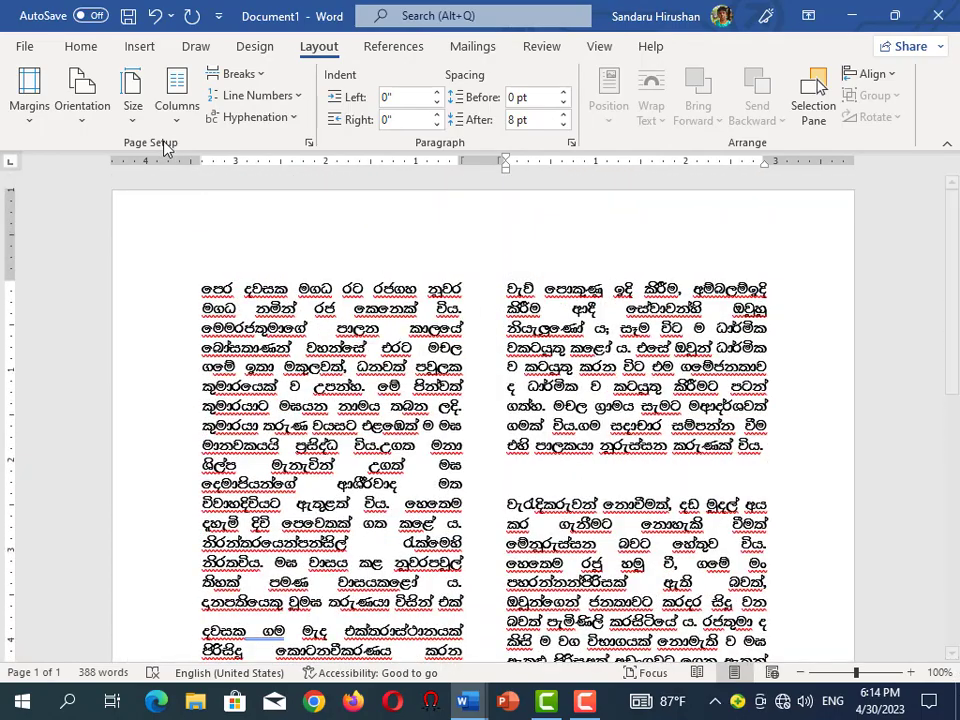
pyautogui.click(170, 110)
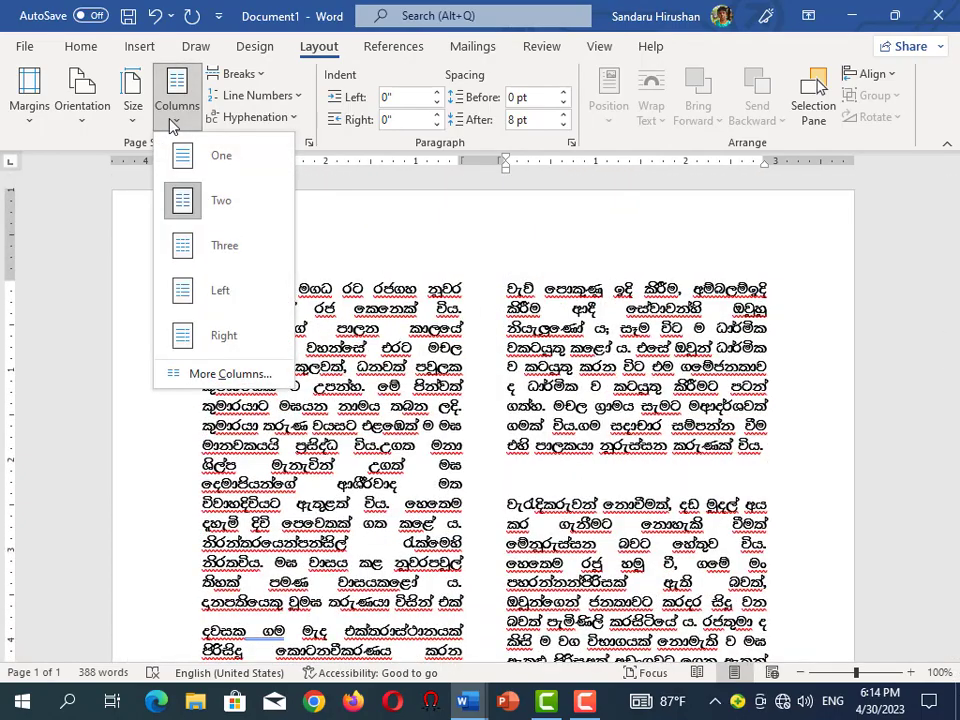
pyautogui.click(165, 250)
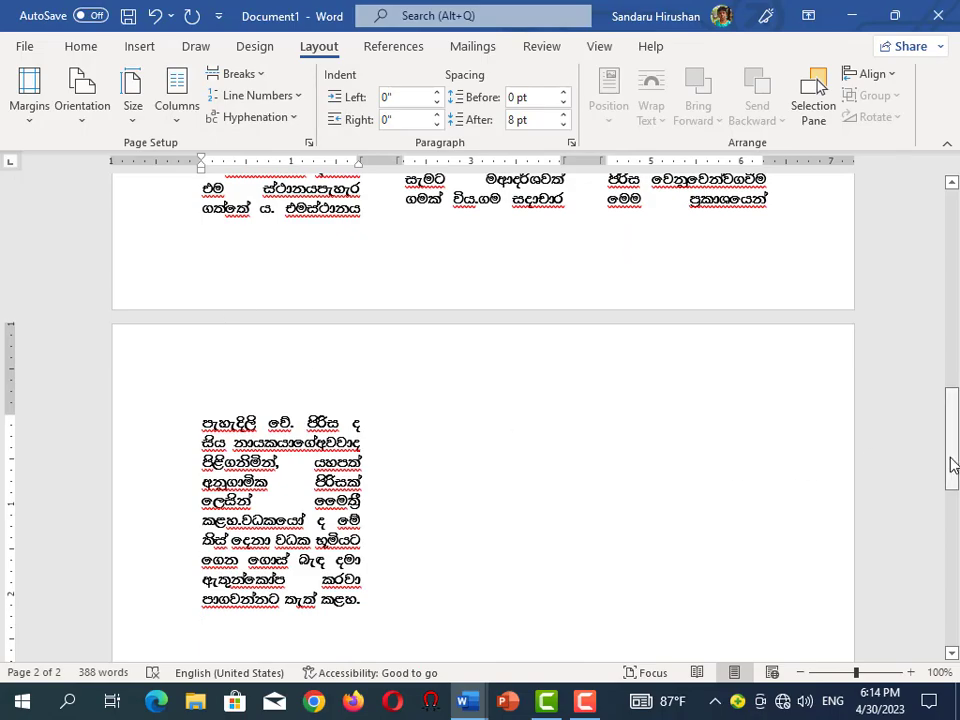
pyautogui.moveTo(952, 465)
pyautogui.mouseDown()
pyautogui.moveTo(950, 600)
pyautogui.moveTo(953, 238)
pyautogui.mouseUp()
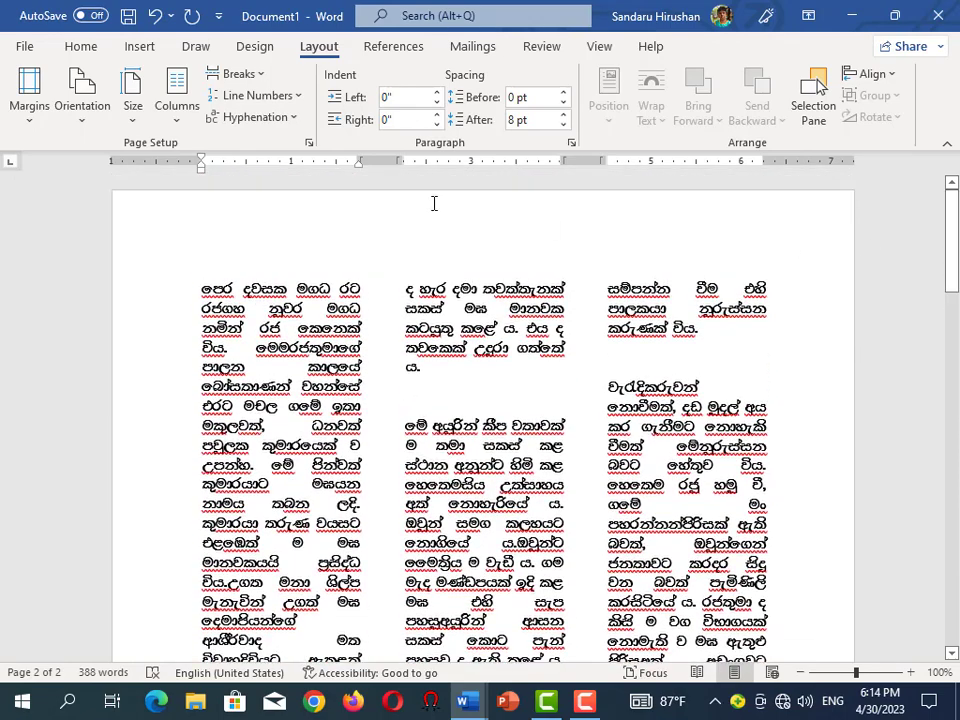
# - Try the Left column preset, then settle on Right: wide left, narrow right column
pyautogui.click(177, 118)
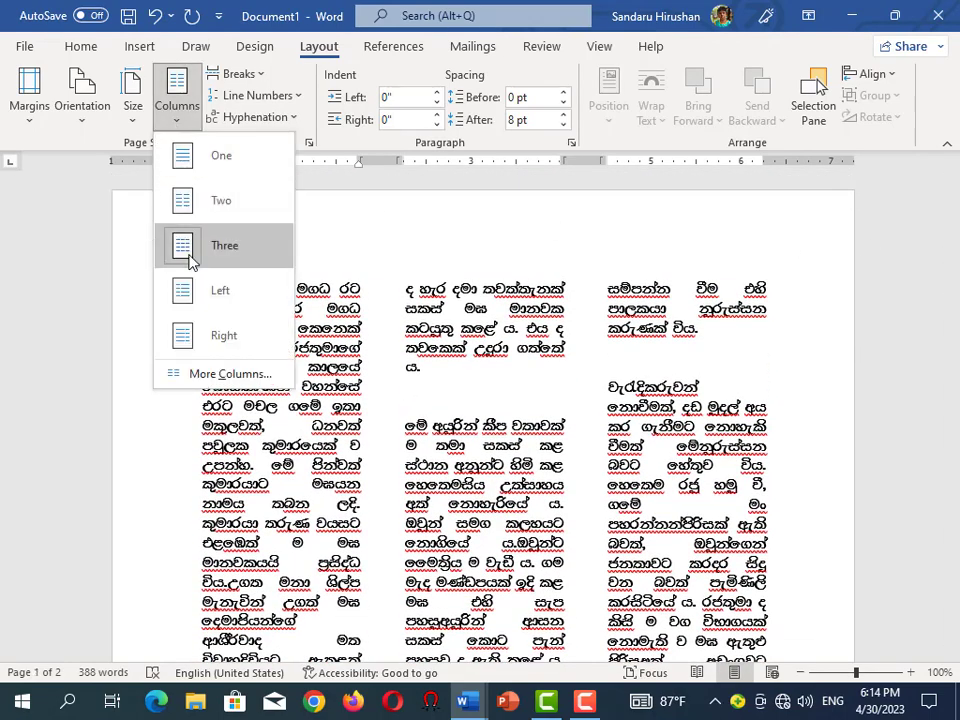
pyautogui.click(178, 291)
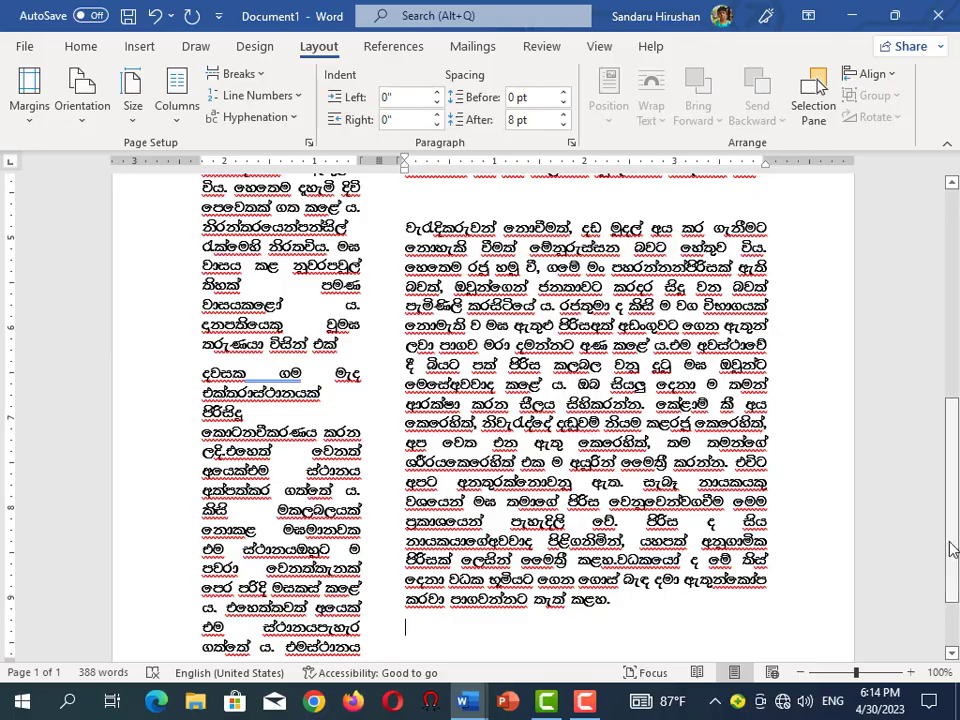
pyautogui.moveTo(953, 549); pyautogui.dragTo(955, 447)
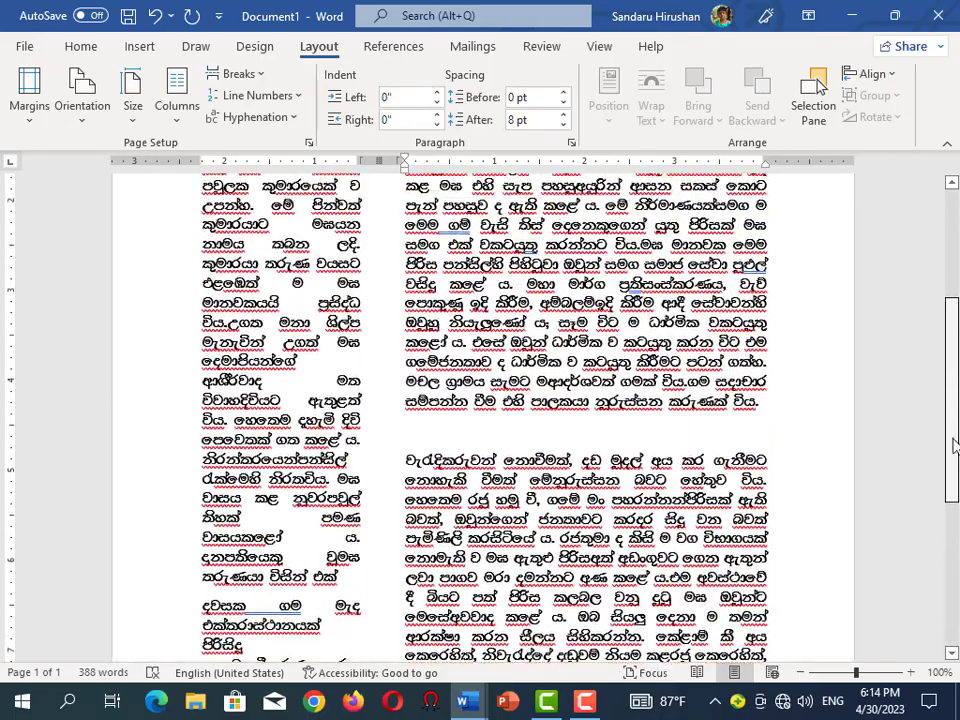
pyautogui.scroll(5, 265, 283)
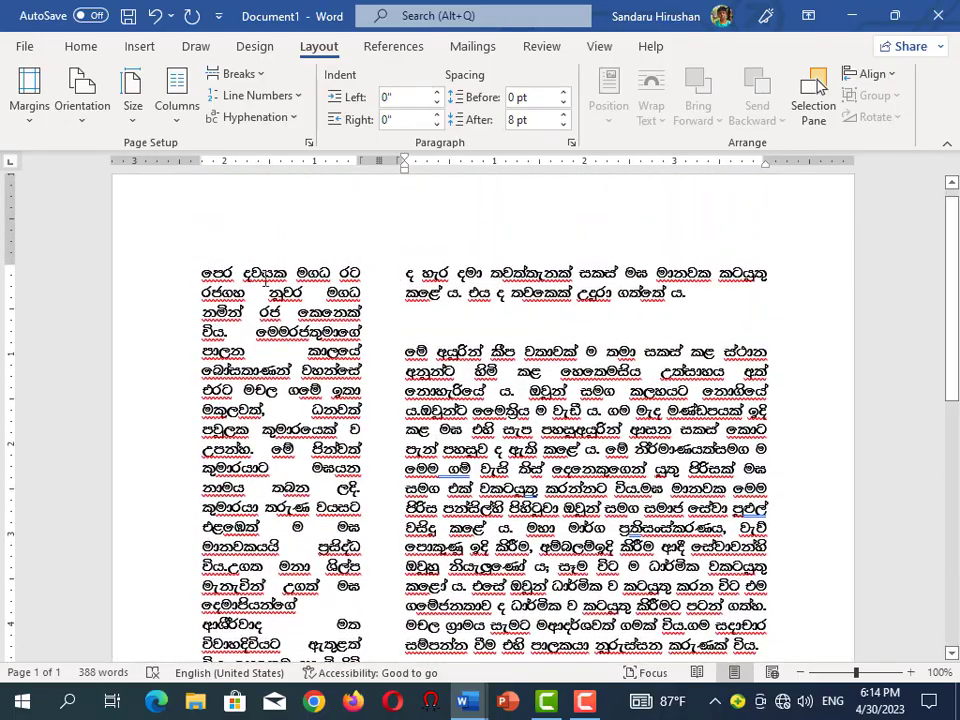
pyautogui.click(177, 115)
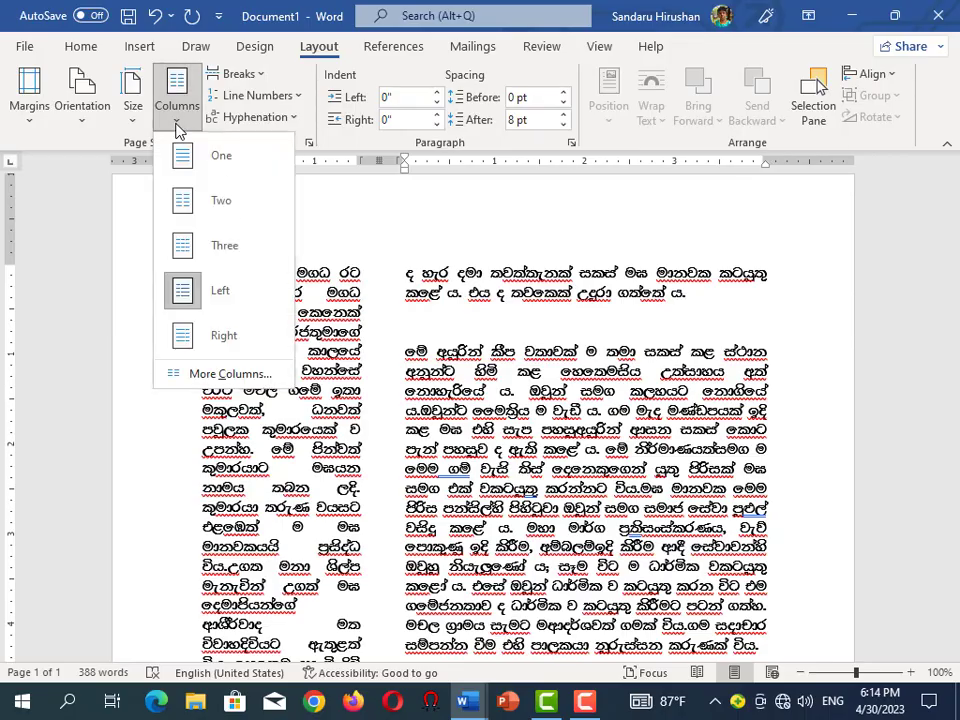
pyautogui.click(193, 341)
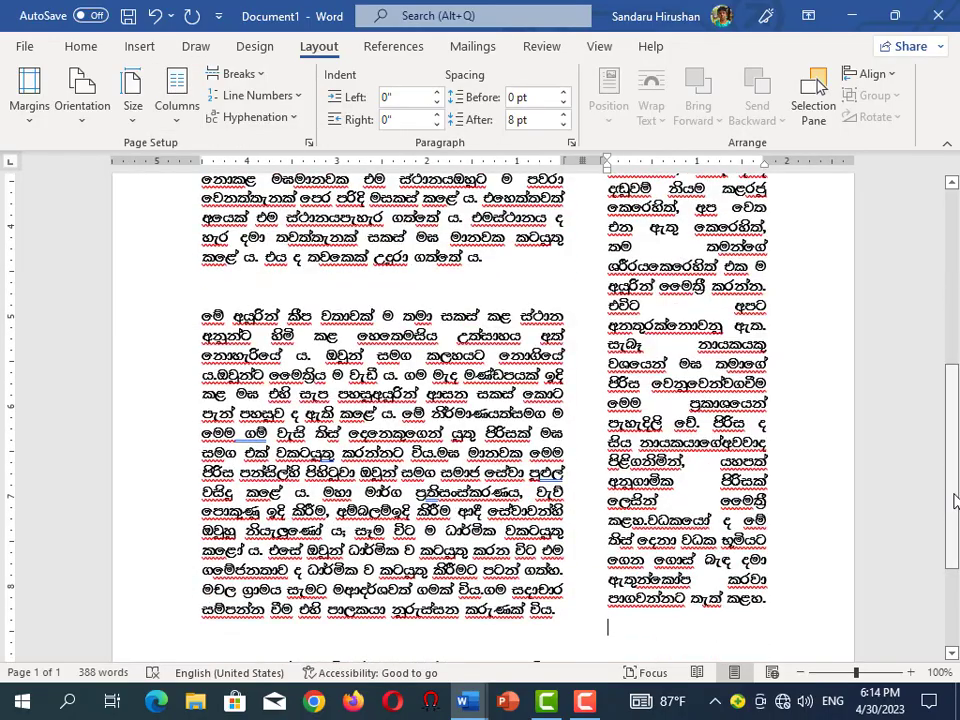
pyautogui.moveTo(954, 503)
pyautogui.mouseDown()
pyautogui.moveTo(952, 588)
pyautogui.moveTo(956, 320)
pyautogui.mouseUp()
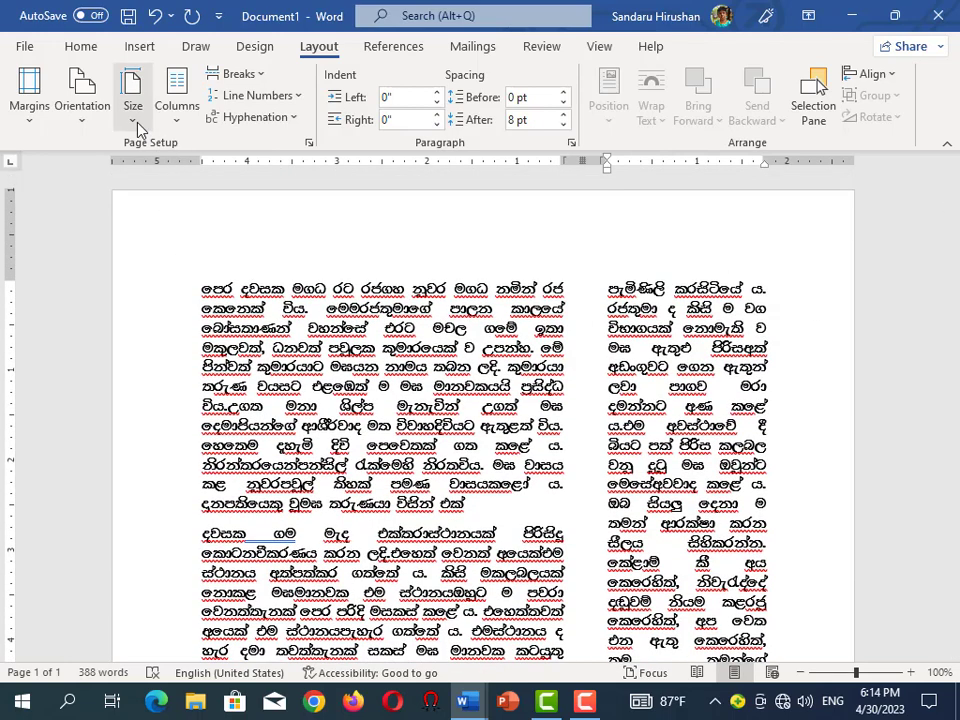
# - Open the More Columns dialog for custom column settings
pyautogui.click(138, 124)
pyautogui.click(170, 123)
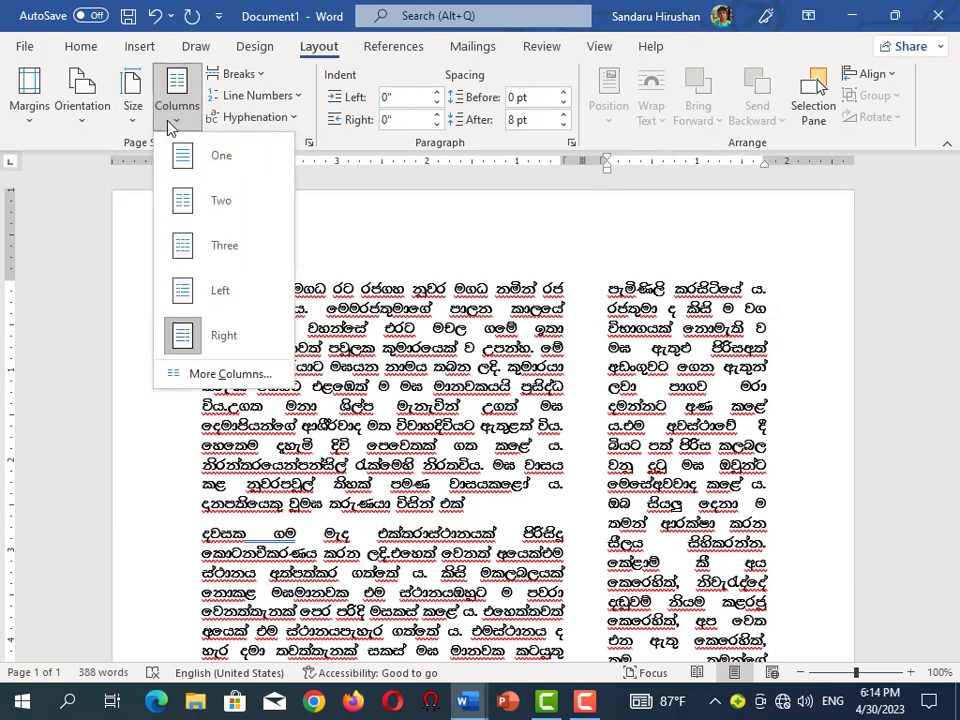
pyautogui.click(205, 373)
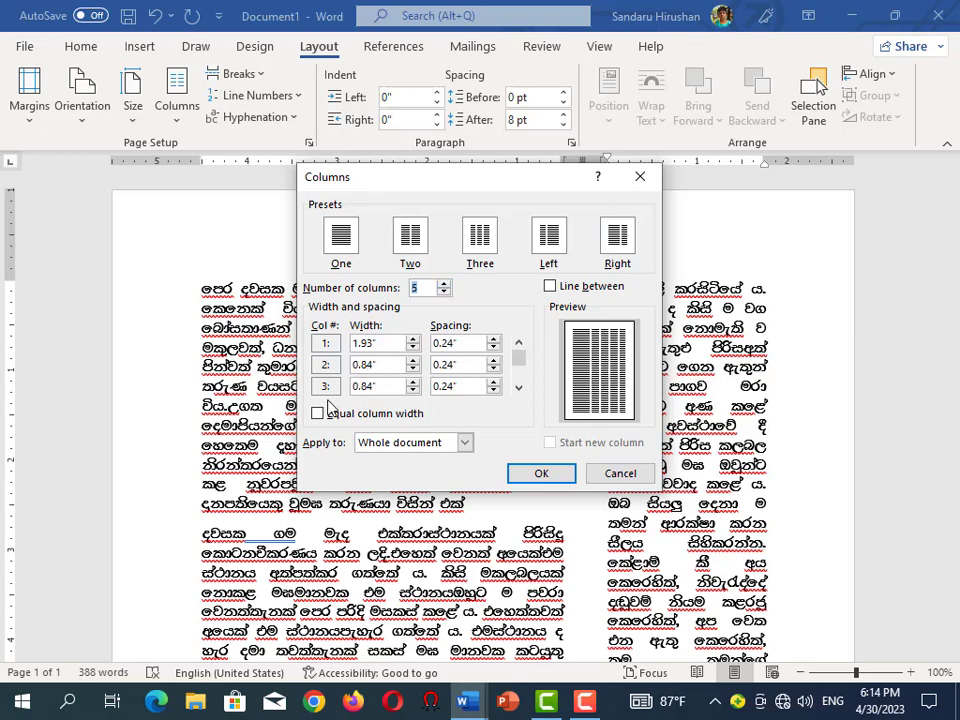
# - Apply five columns to the whole document, then switch to two equal columns
pyautogui.click(540, 474)
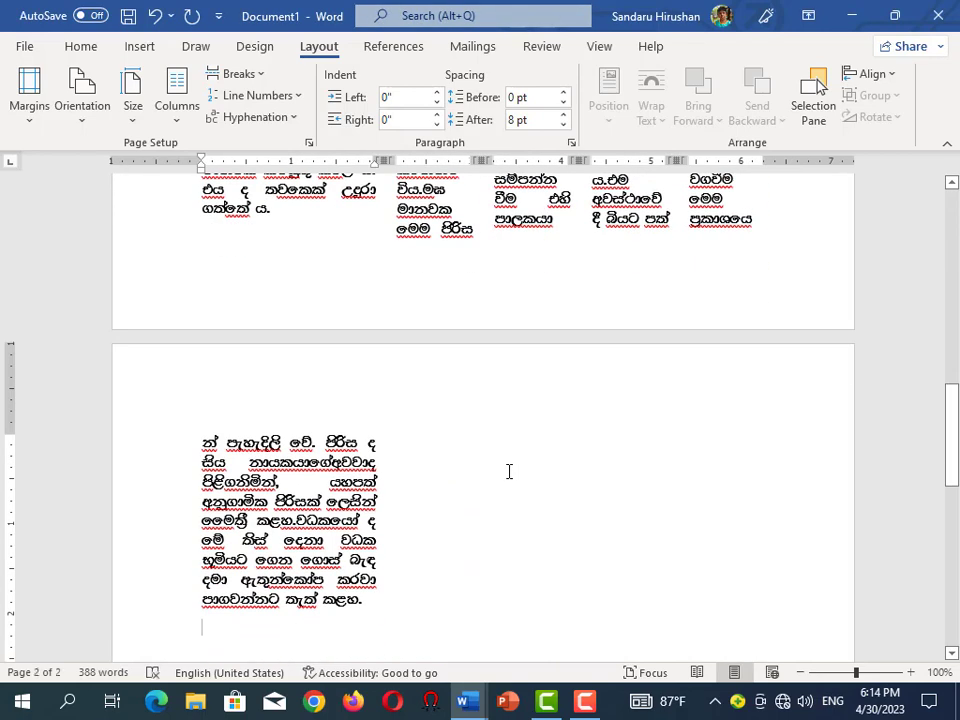
pyautogui.moveTo(953, 497); pyautogui.dragTo(957, 262)
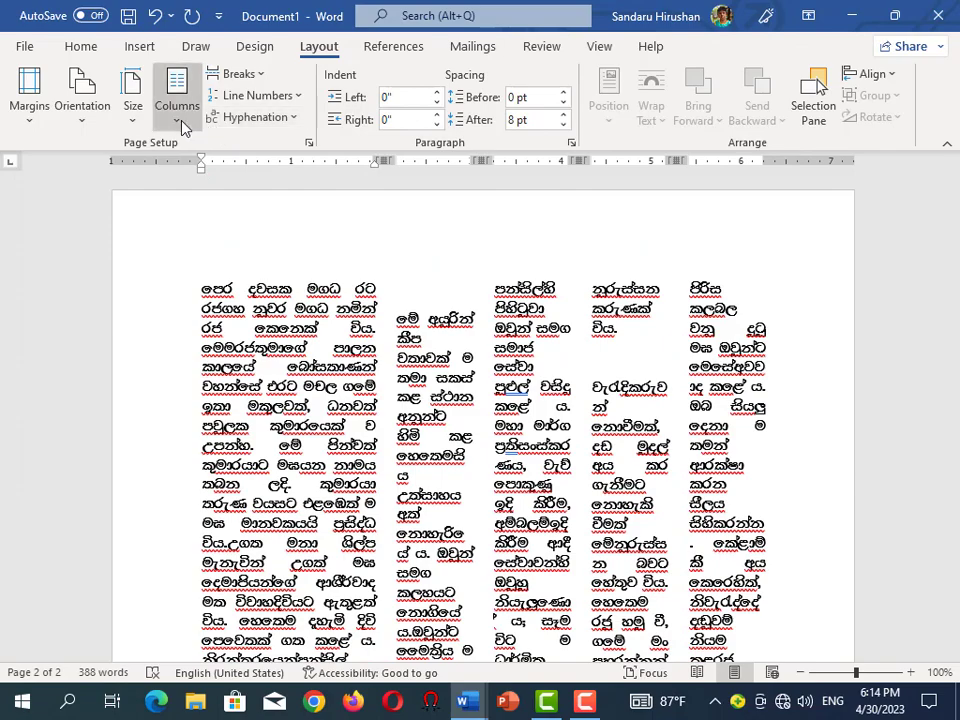
pyautogui.click(177, 120)
pyautogui.click(176, 201)
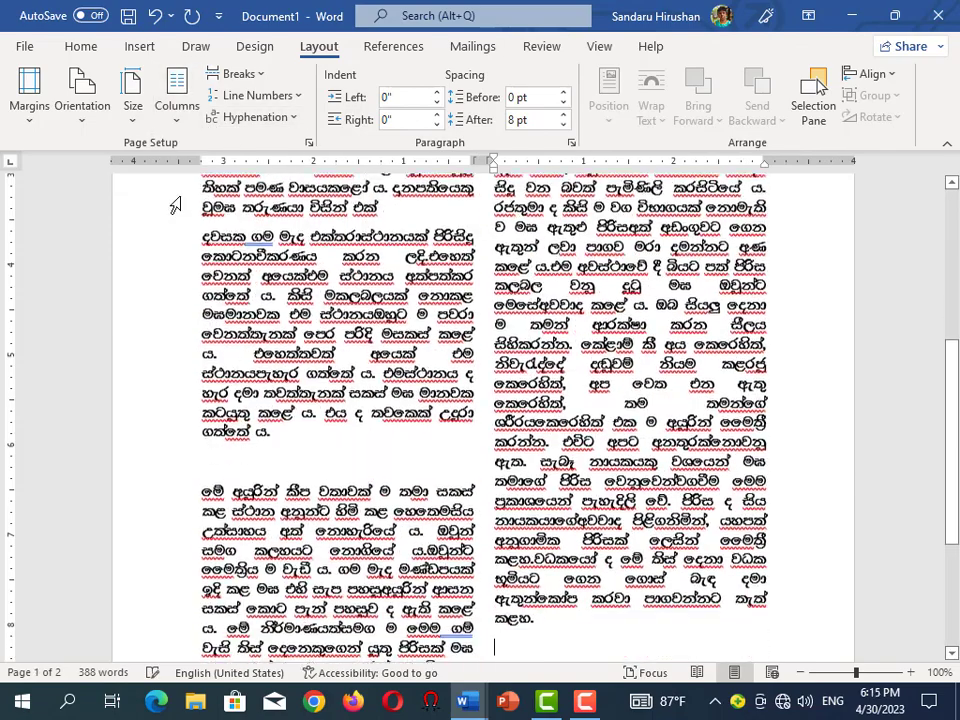
pyautogui.scroll(3, 180, 230)
pyautogui.scroll(2, 190, 280)
pyautogui.scroll(1, 198, 316)
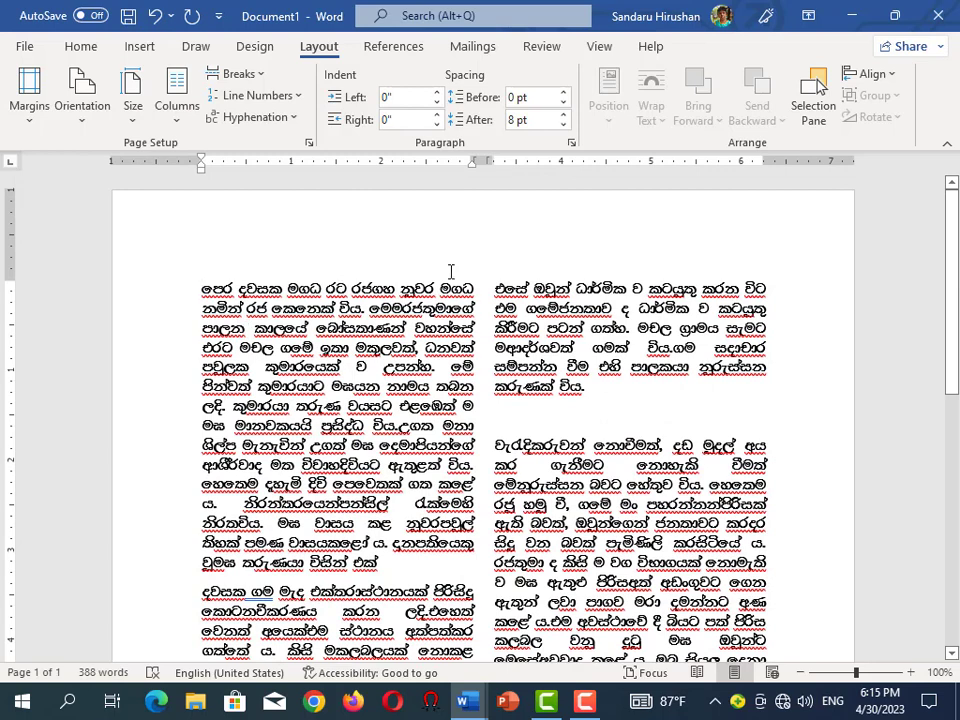
# - Insert the diego-ph-BCuxVP5WEsU-unsplash sky photo from E:\PICTURES\bak into the story
pyautogui.click(140, 47)
pyautogui.click(134, 86)
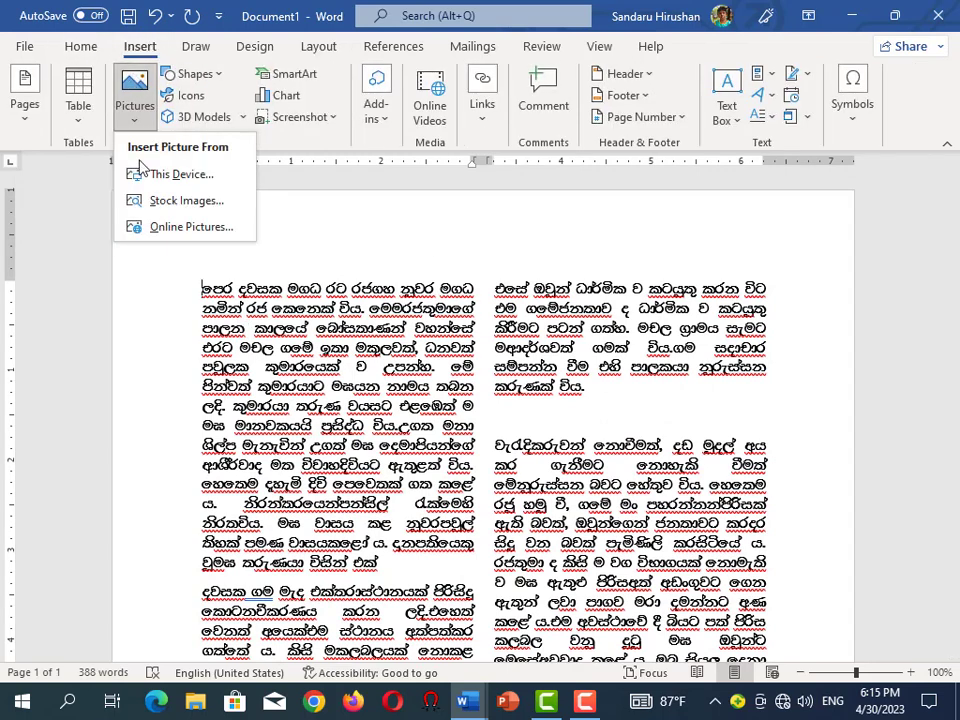
pyautogui.click(166, 176)
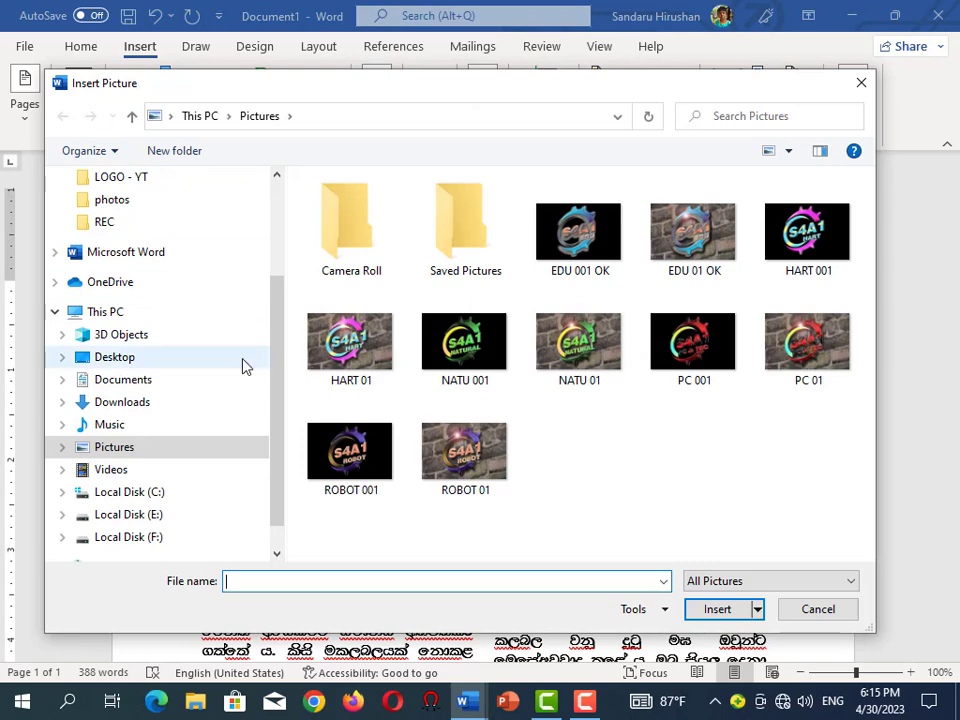
pyautogui.click(140, 358)
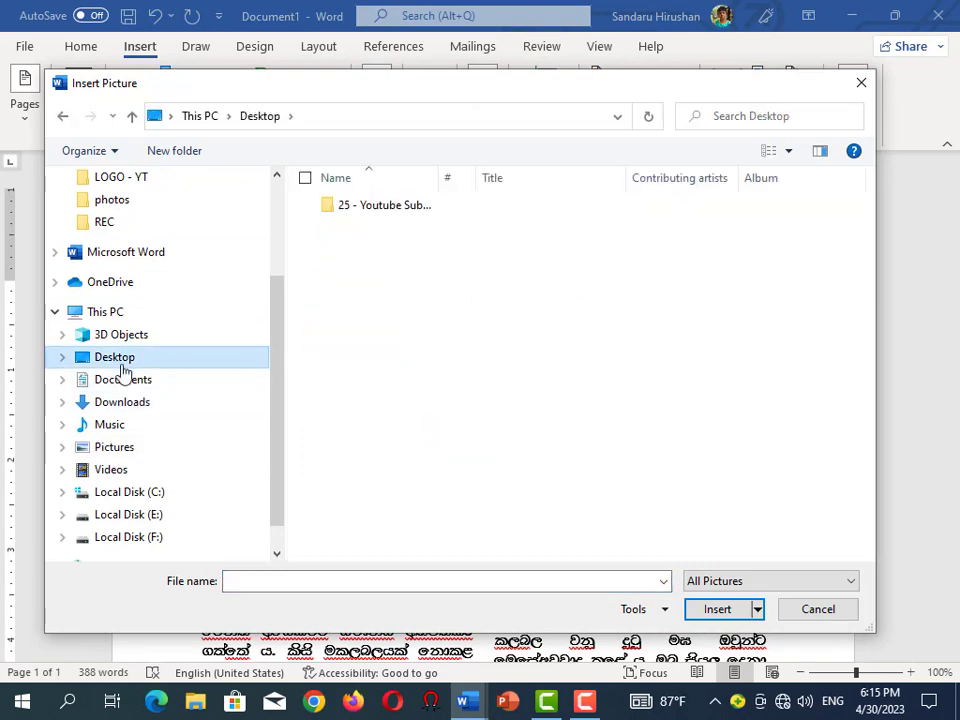
pyautogui.click(136, 516)
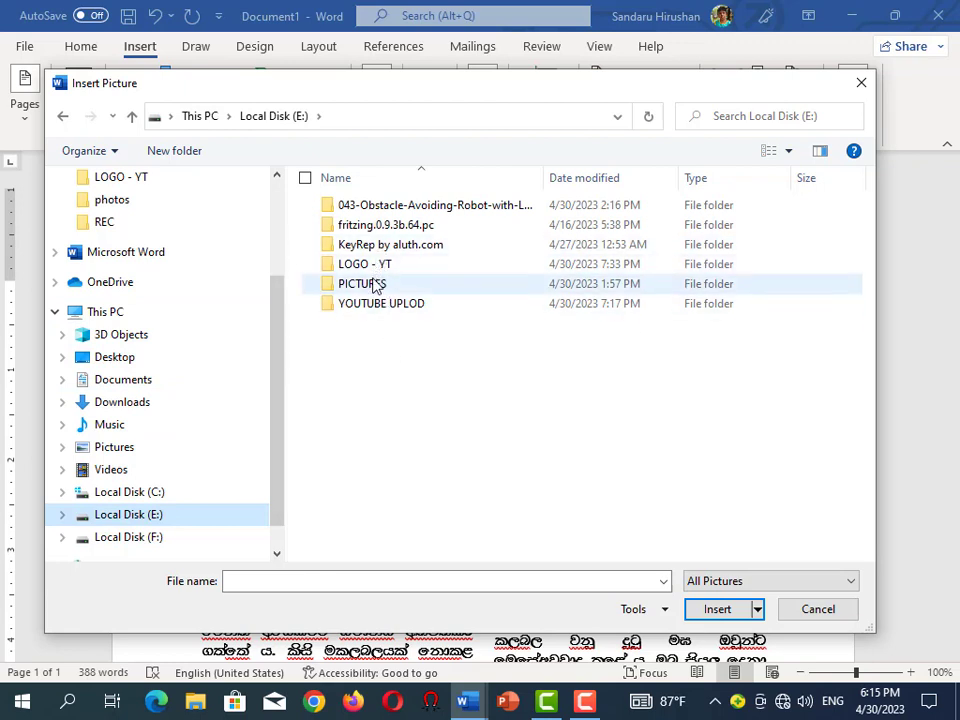
pyautogui.doubleClick(362, 284)
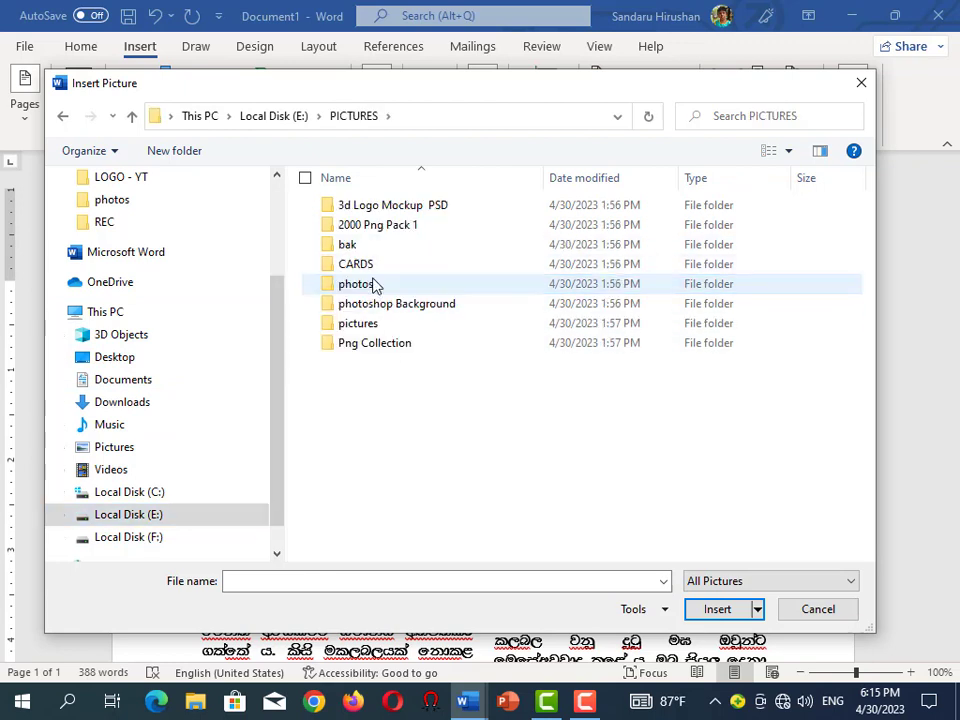
pyautogui.doubleClick(375, 248)
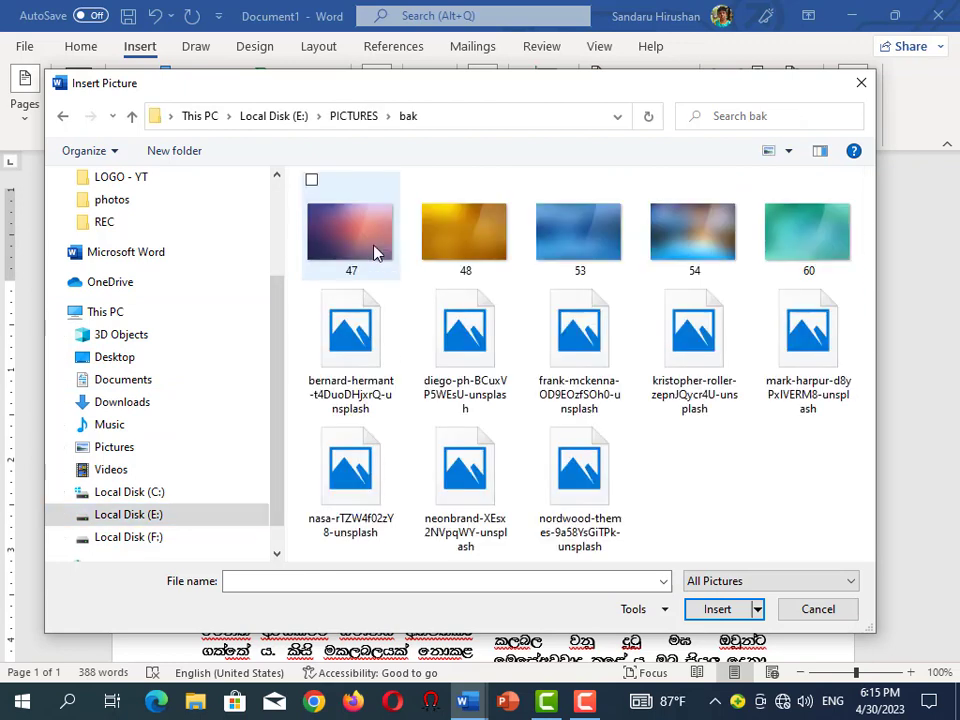
pyautogui.click(493, 340)
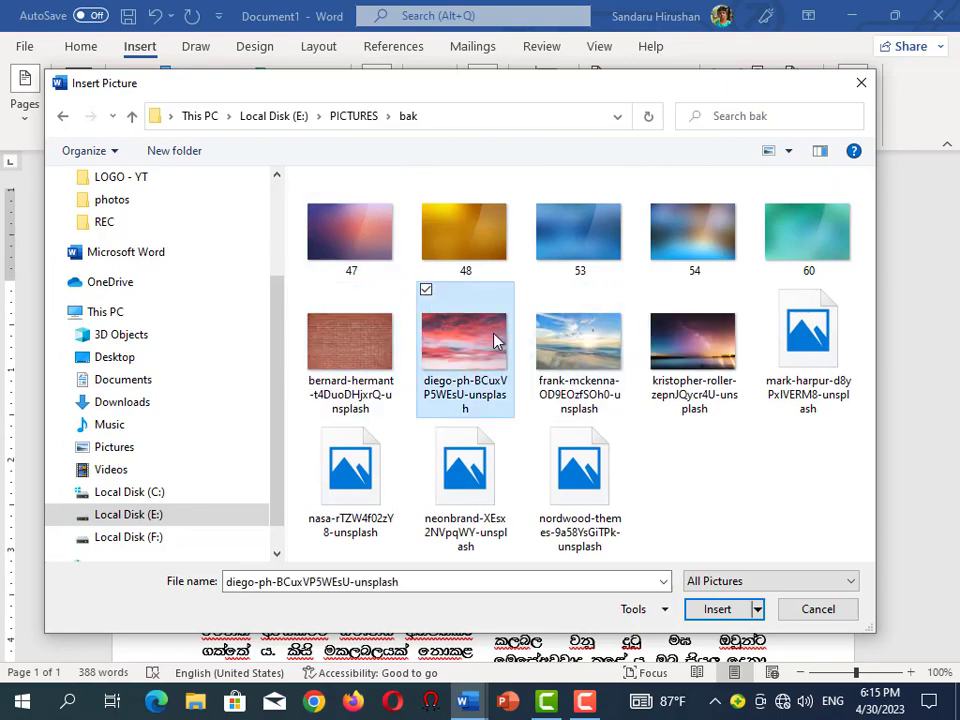
pyautogui.click(717, 609)
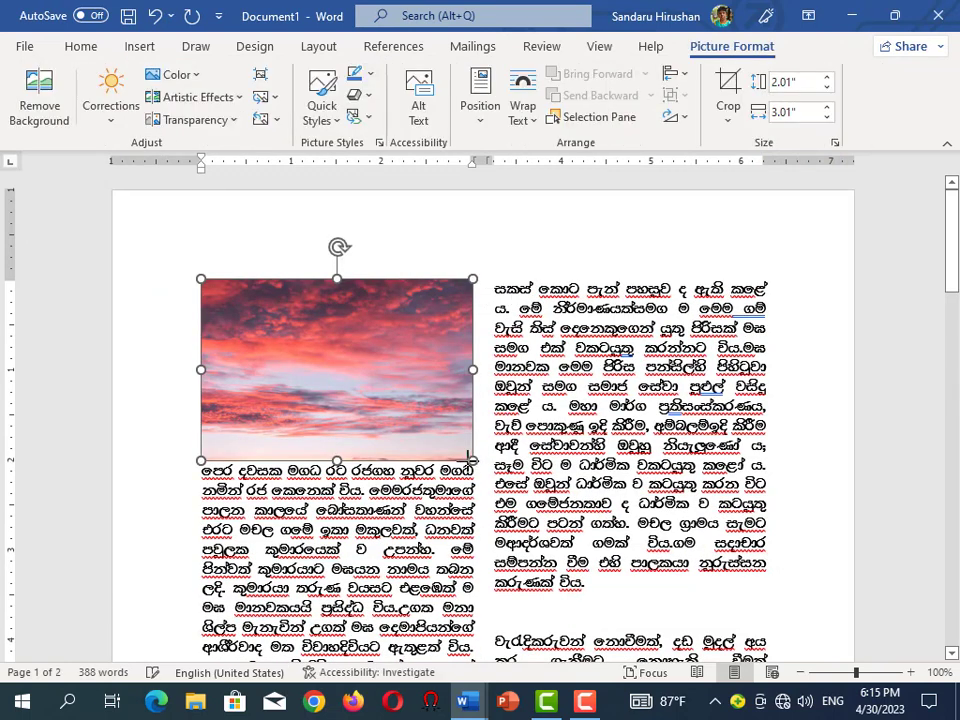
# - Position the sky picture top-left with wrapping and move it within the left column
pyautogui.click(447, 312)
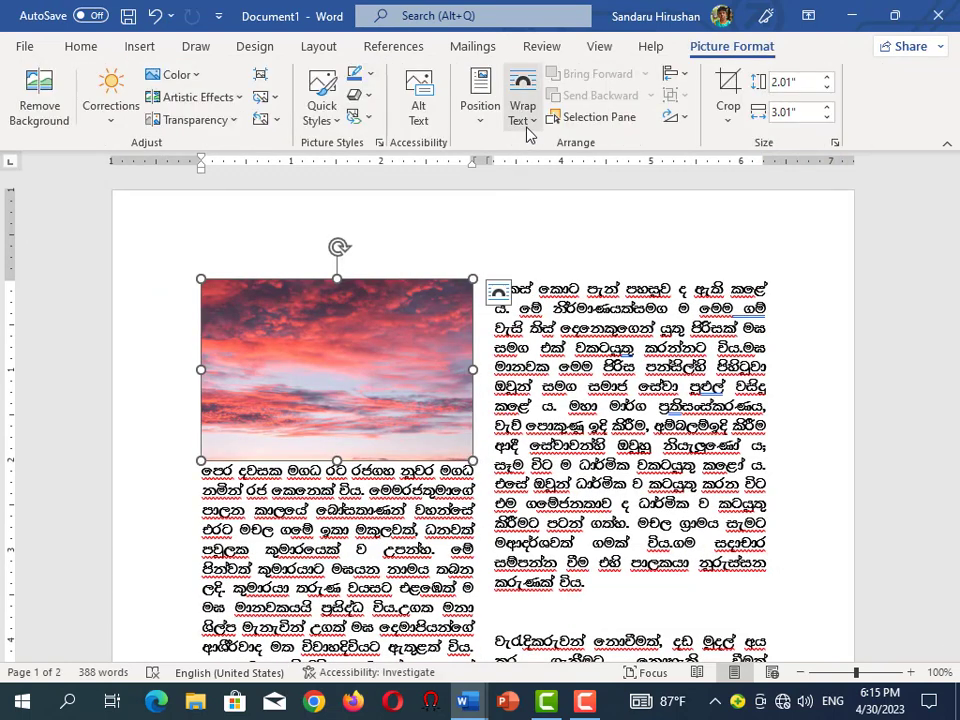
pyautogui.click(489, 122)
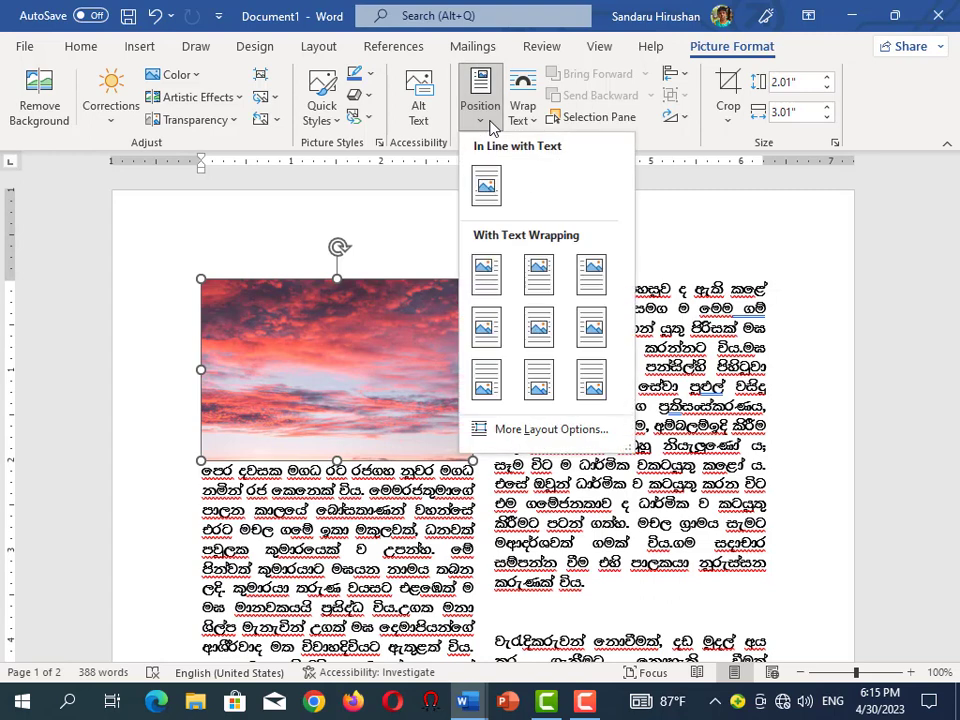
pyautogui.click(492, 278)
pyautogui.moveTo(373, 383); pyautogui.dragTo(376, 408)
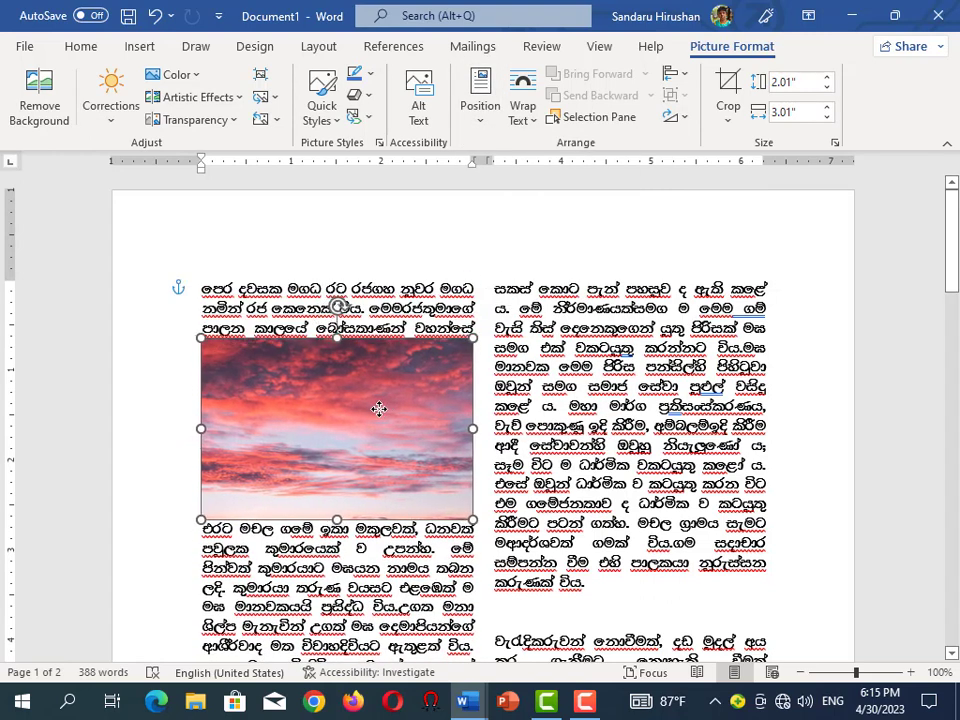
pyautogui.moveTo(360, 400); pyautogui.dragTo(349, 347)
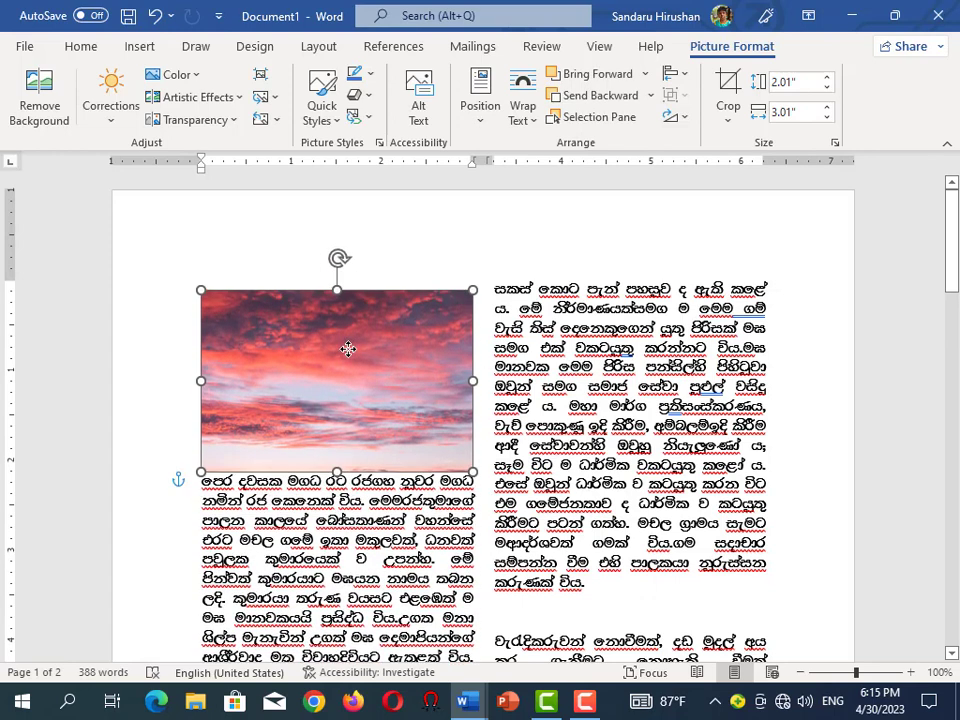
pyautogui.moveTo(351, 399); pyautogui.dragTo(349, 435)
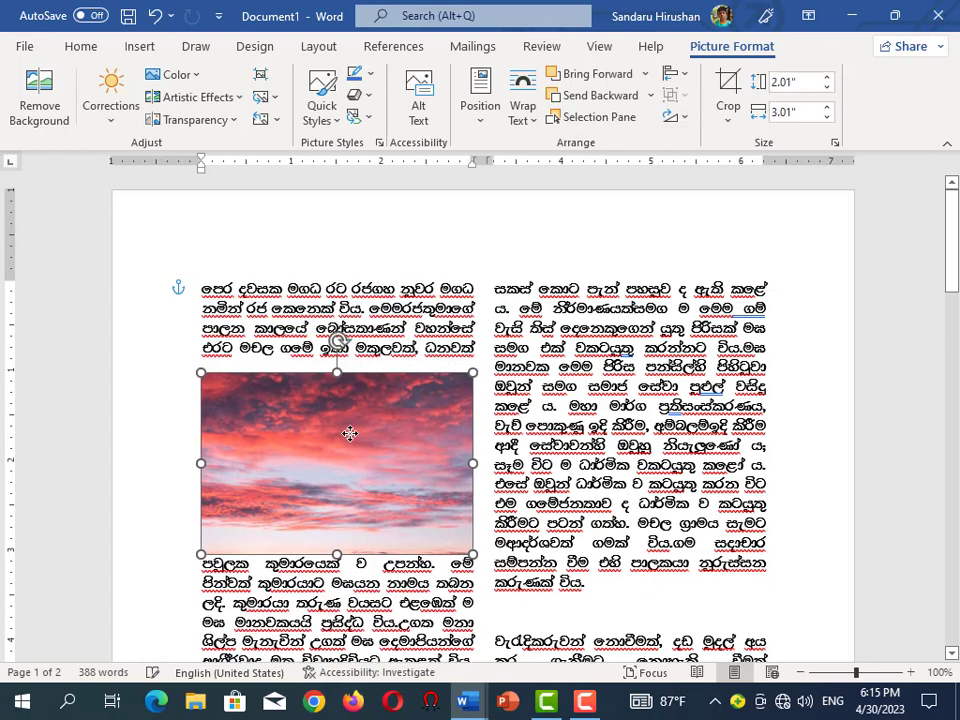
# - Try Tight and In Line wrapping, shrink the picture to two-thirds, then try Top and Bottom
pyautogui.click(534, 130)
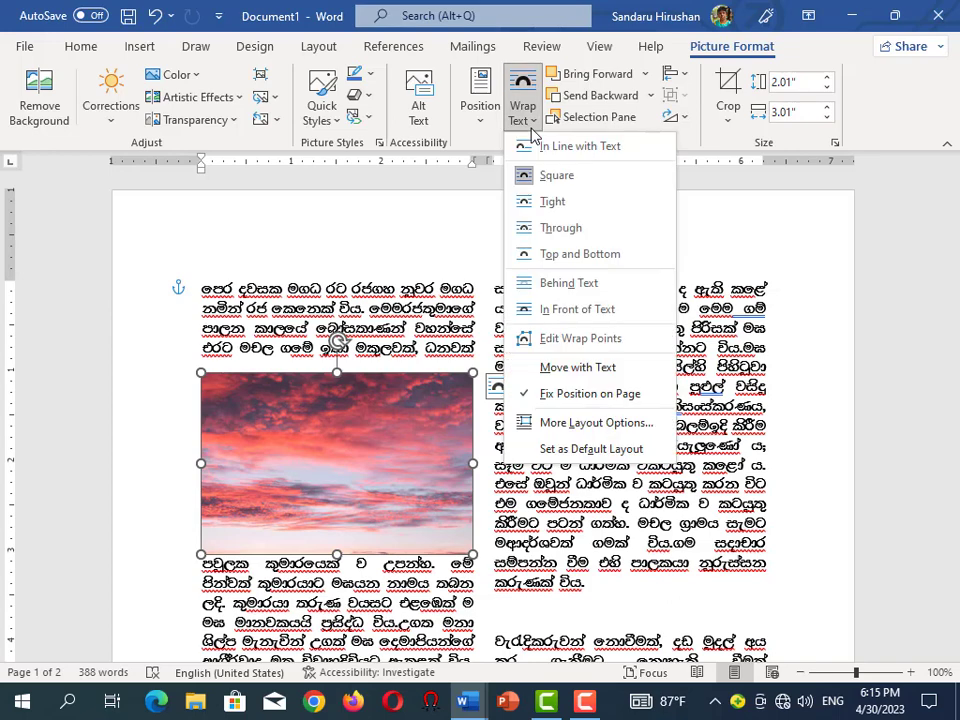
pyautogui.click(529, 205)
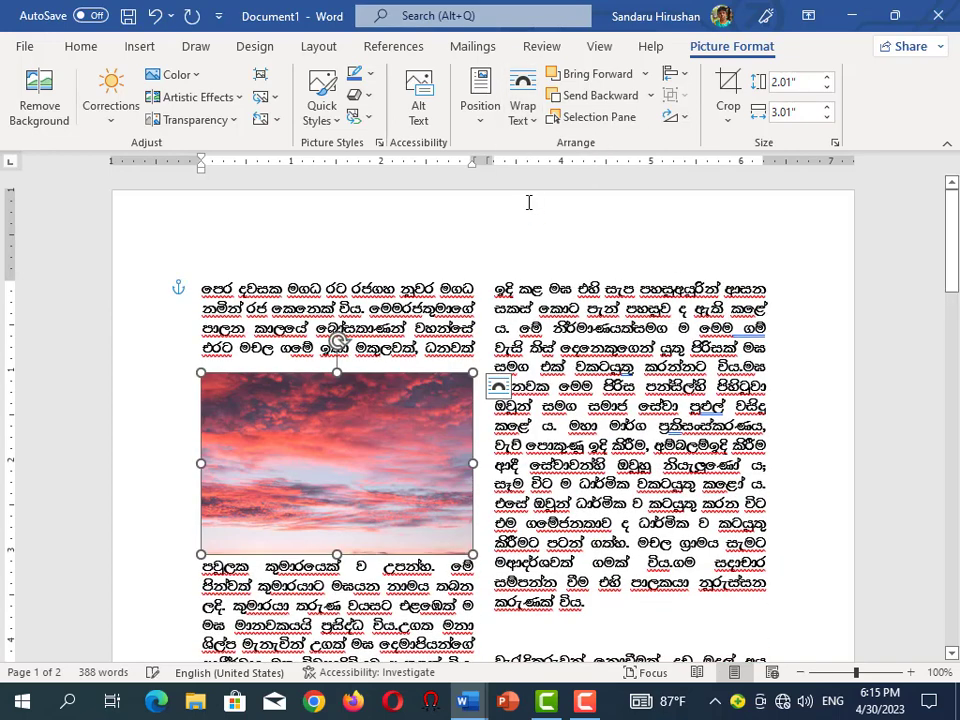
pyautogui.click(522, 115)
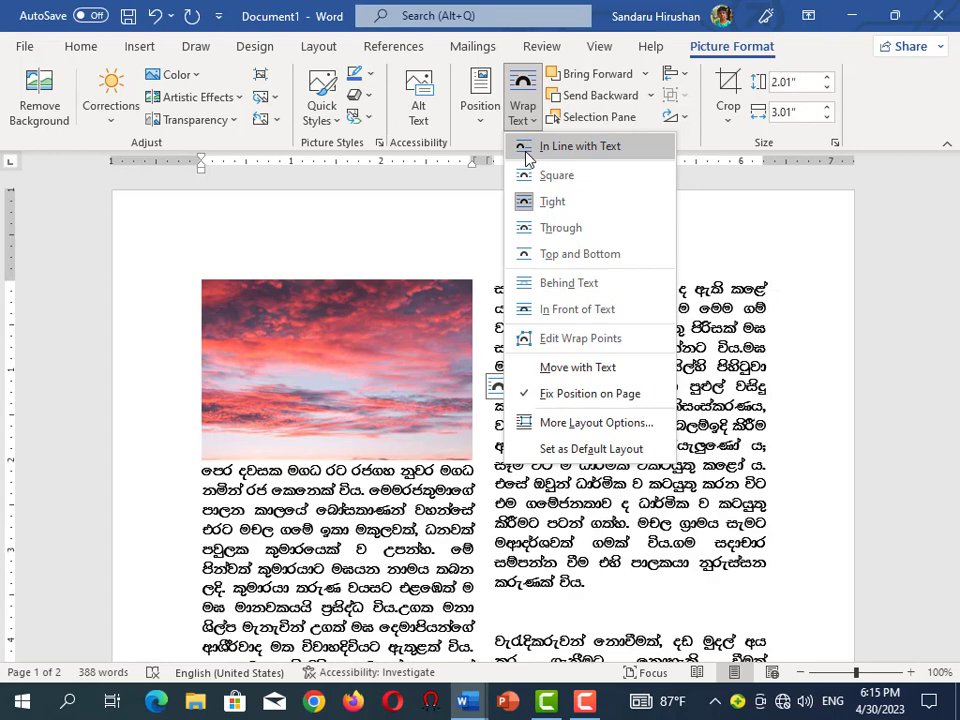
pyautogui.click(527, 150)
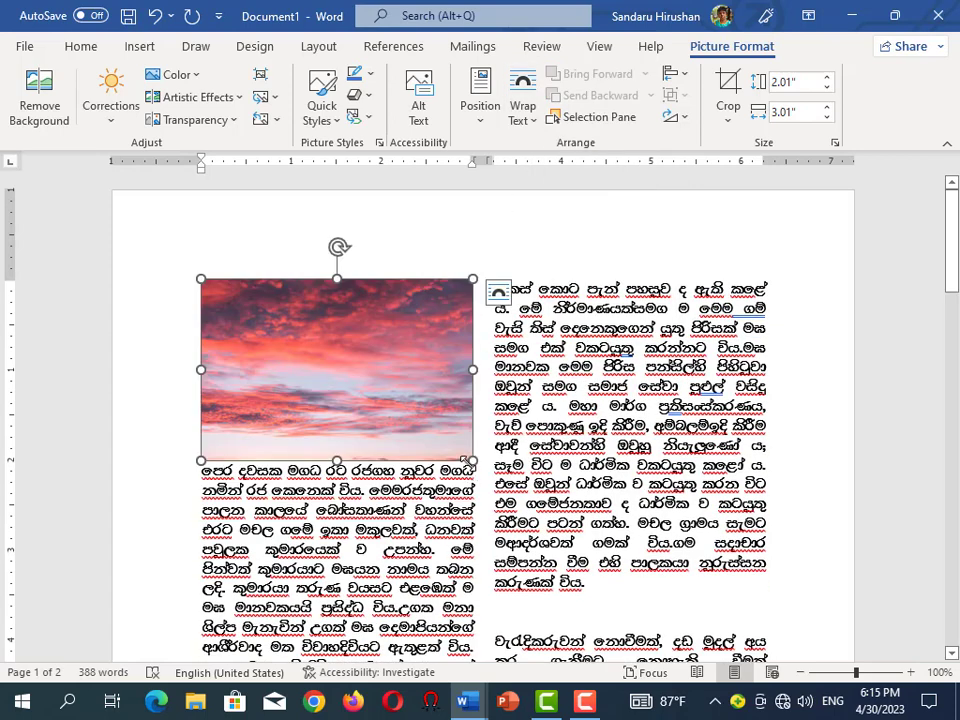
pyautogui.moveTo(463, 459); pyautogui.dragTo(264, 400)
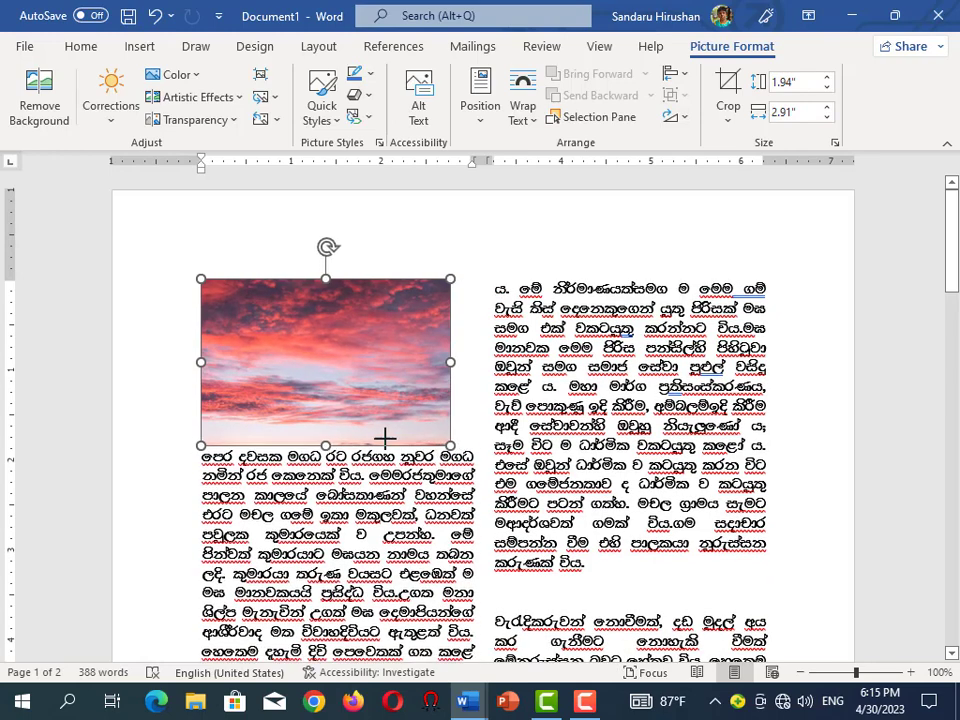
pyautogui.click(289, 368)
pyautogui.click(480, 120)
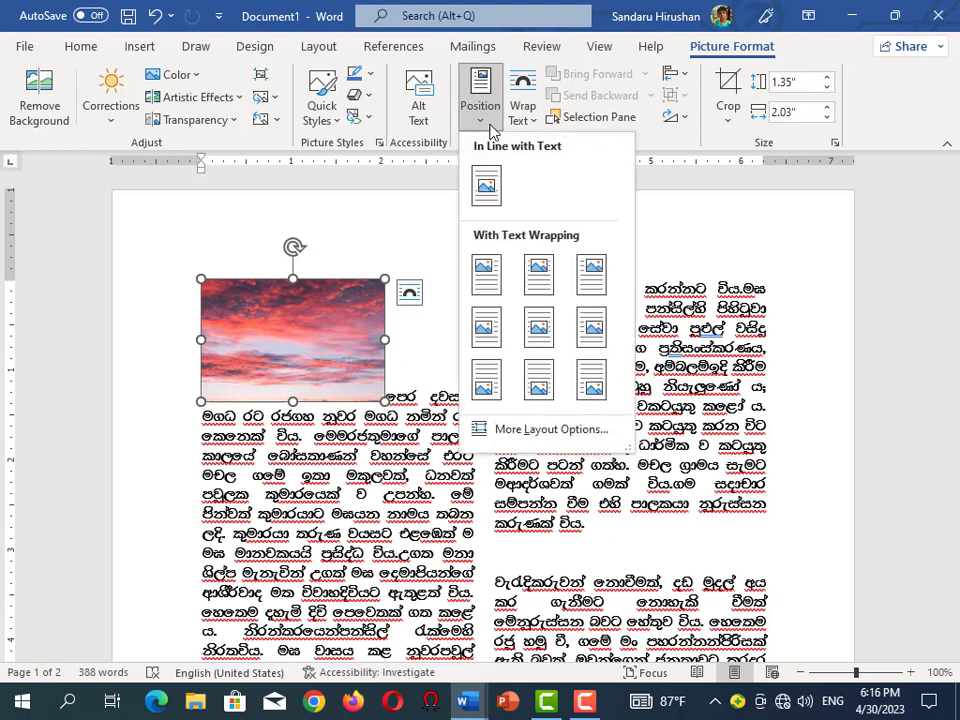
pyautogui.click(532, 128)
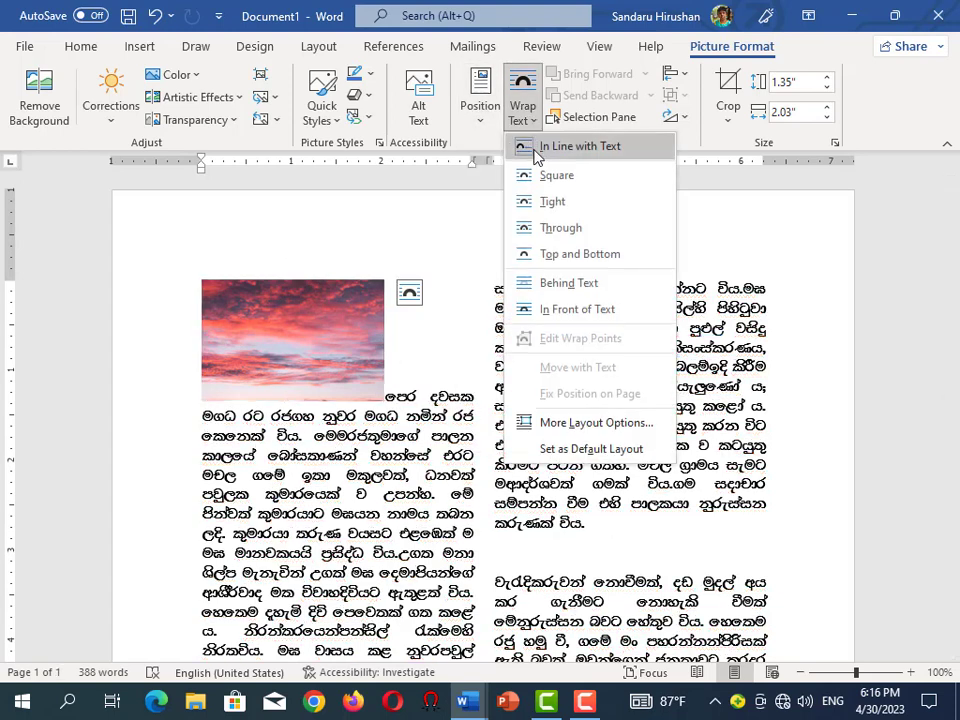
pyautogui.click(527, 256)
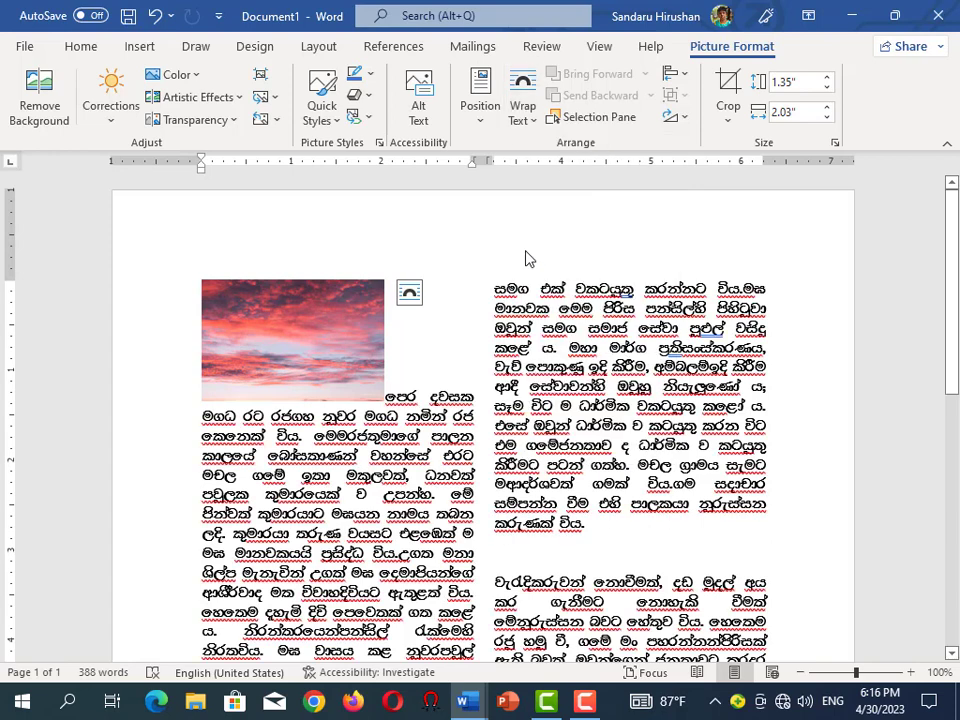
# - Compare Square, Tight, Through and Top and Bottom in Layout Options, settling on Square
pyautogui.click(303, 341)
pyautogui.click(409, 292)
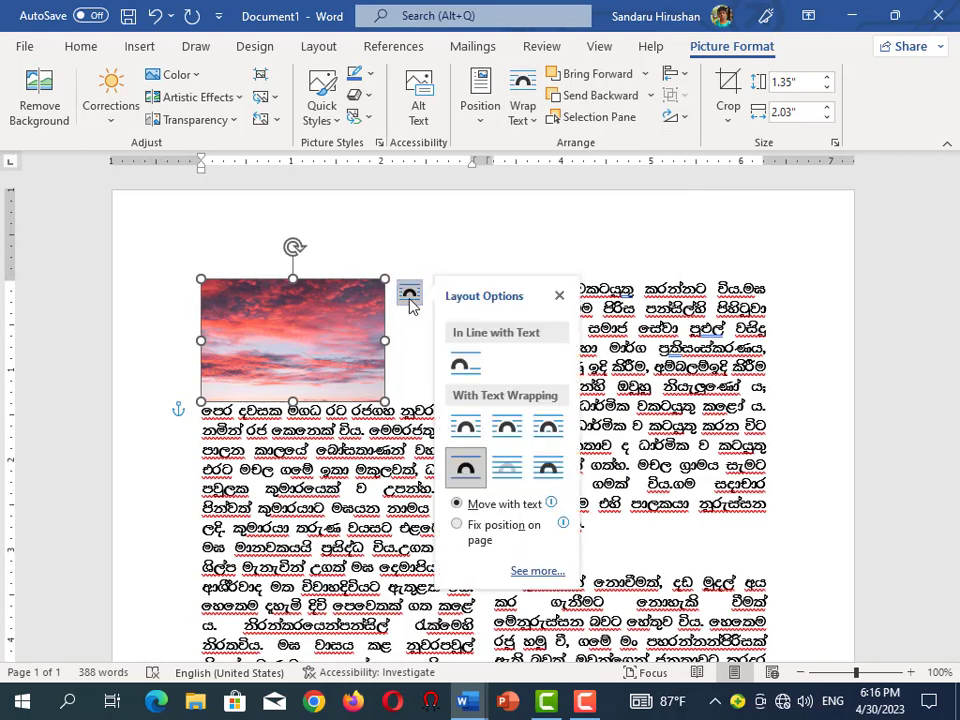
pyautogui.click(465, 429)
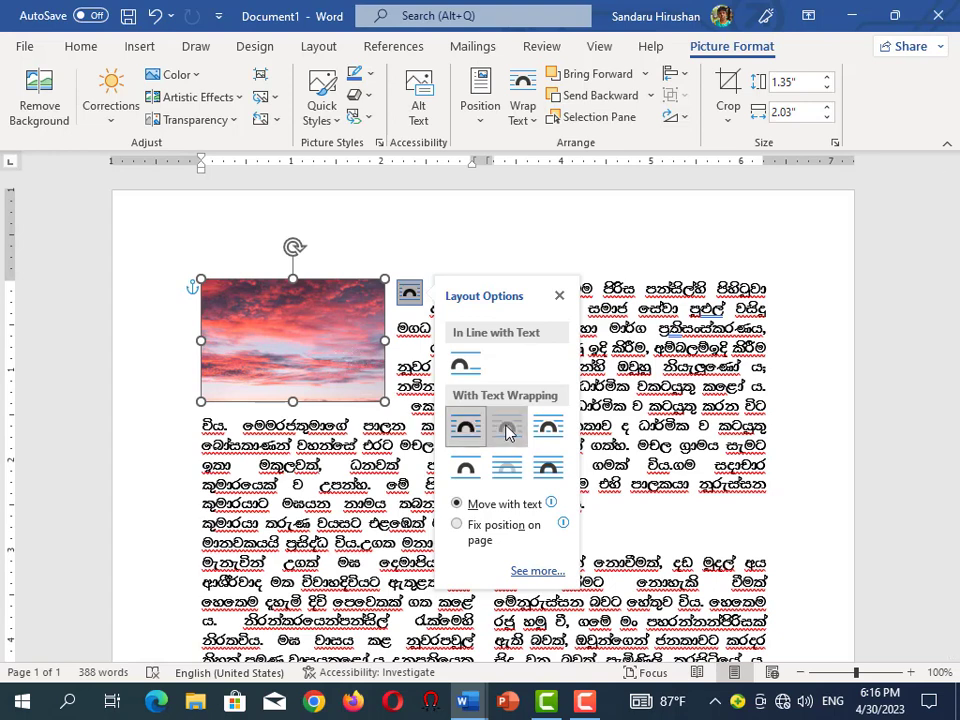
pyautogui.click(507, 428)
pyautogui.click(545, 433)
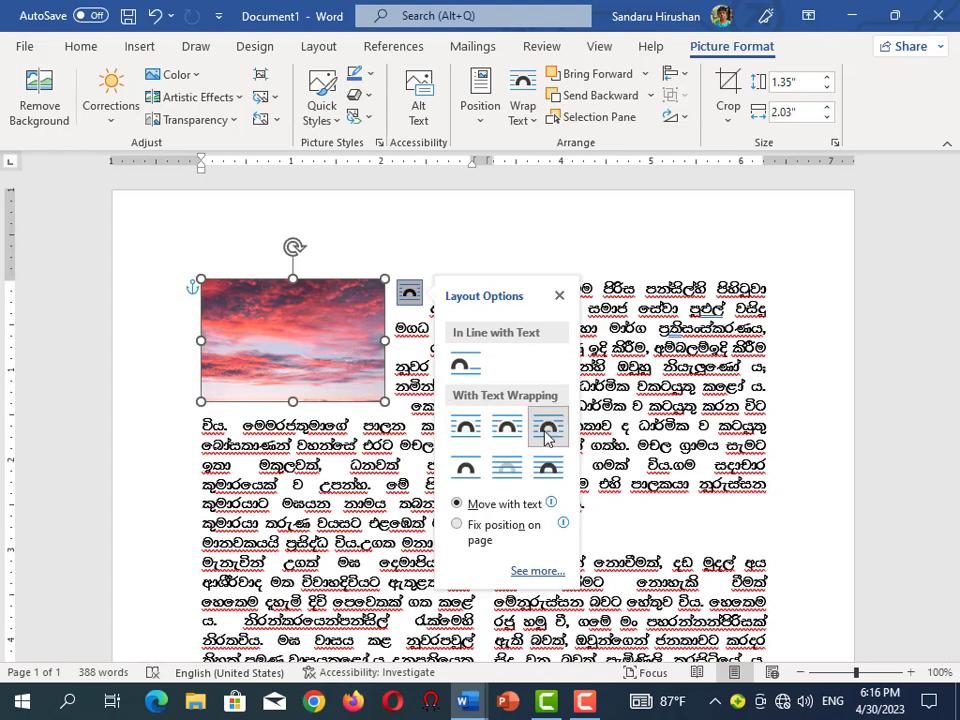
pyautogui.click(472, 472)
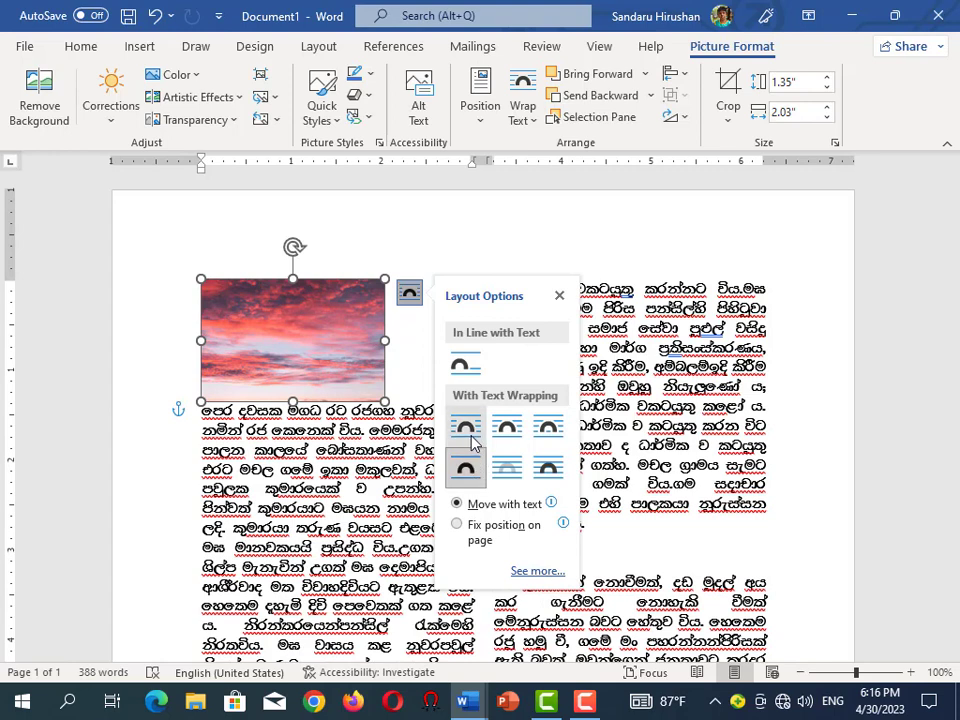
pyautogui.click(467, 432)
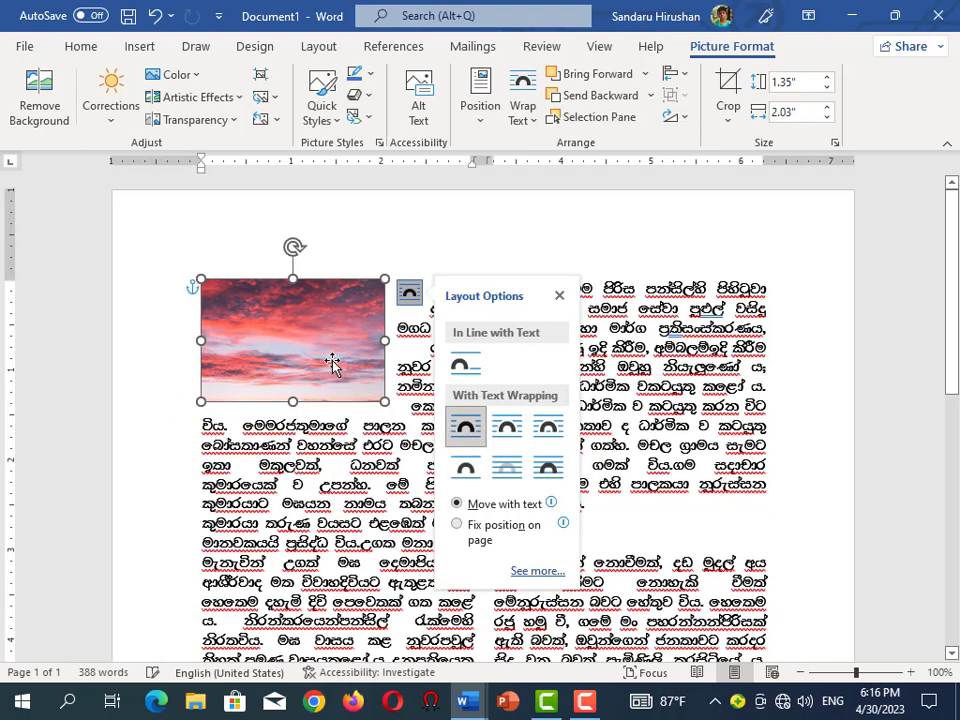
pyautogui.click(559, 296)
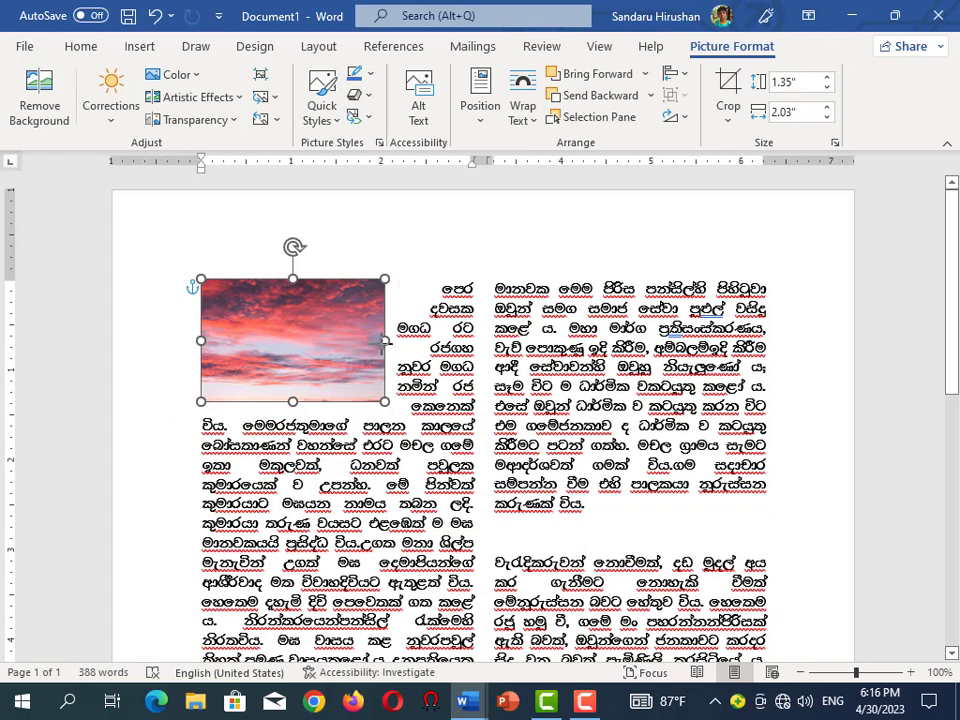
# - Resize the sky picture and move it, stretching it taller and as wide as the left column
pyautogui.moveTo(385, 342); pyautogui.dragTo(367, 342)
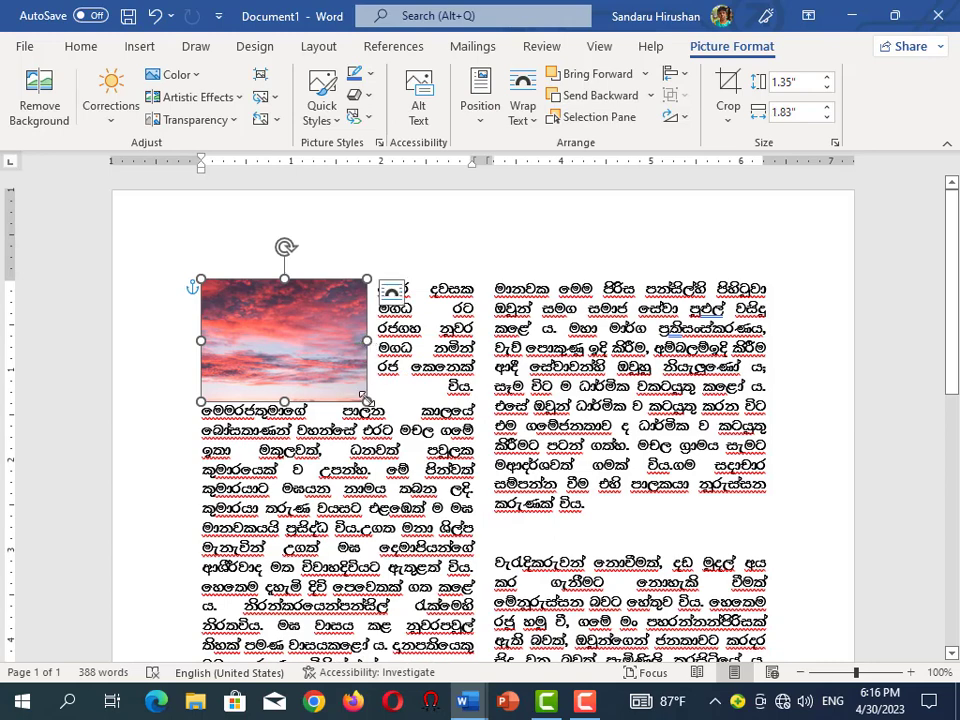
pyautogui.moveTo(284, 400); pyautogui.dragTo(284, 400)
pyautogui.moveTo(298, 345)
pyautogui.mouseDown()
pyautogui.moveTo(363, 438)
pyautogui.moveTo(407, 472)
pyautogui.mouseUp()
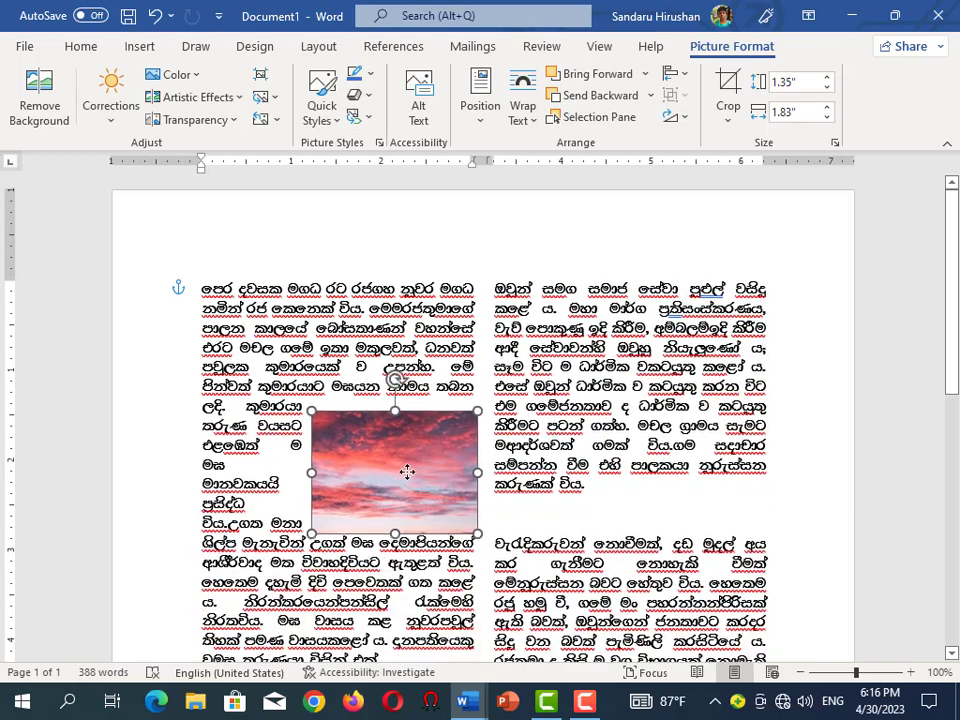
pyautogui.moveTo(405, 466)
pyautogui.mouseDown()
pyautogui.moveTo(311, 504)
pyautogui.moveTo(296, 523)
pyautogui.moveTo(293, 561)
pyautogui.mouseUp()
pyautogui.scroll(-7, 293, 561)
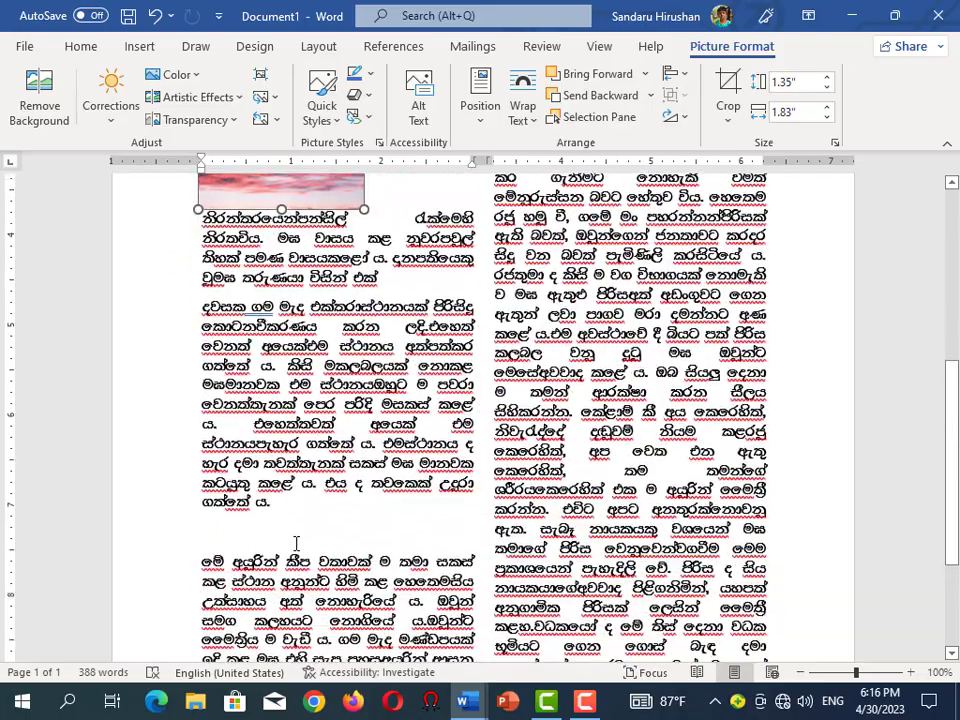
pyautogui.scroll(1, 296, 543)
pyautogui.scroll(4, 296, 543)
pyautogui.scroll(2, 296, 543)
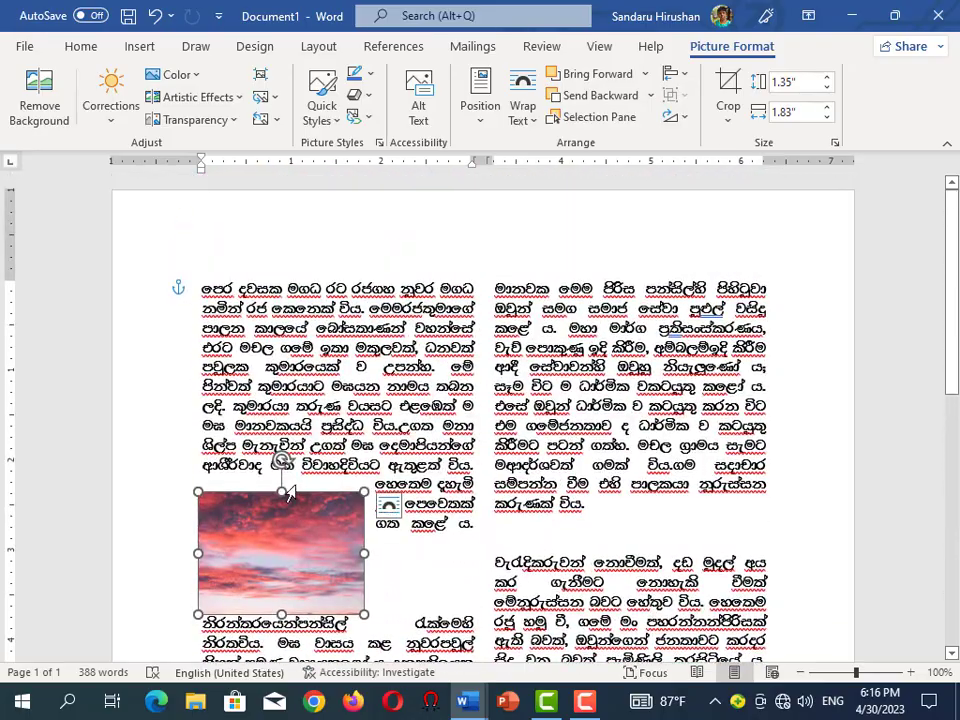
pyautogui.moveTo(284, 490); pyautogui.dragTo(282, 301)
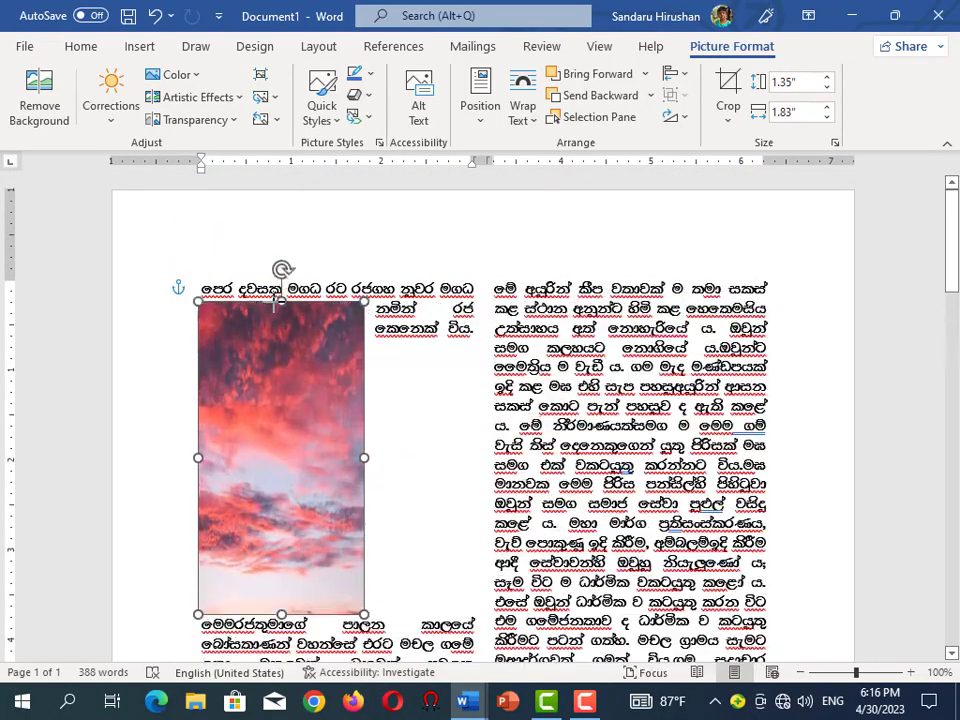
pyautogui.moveTo(370, 456); pyautogui.dragTo(476, 459)
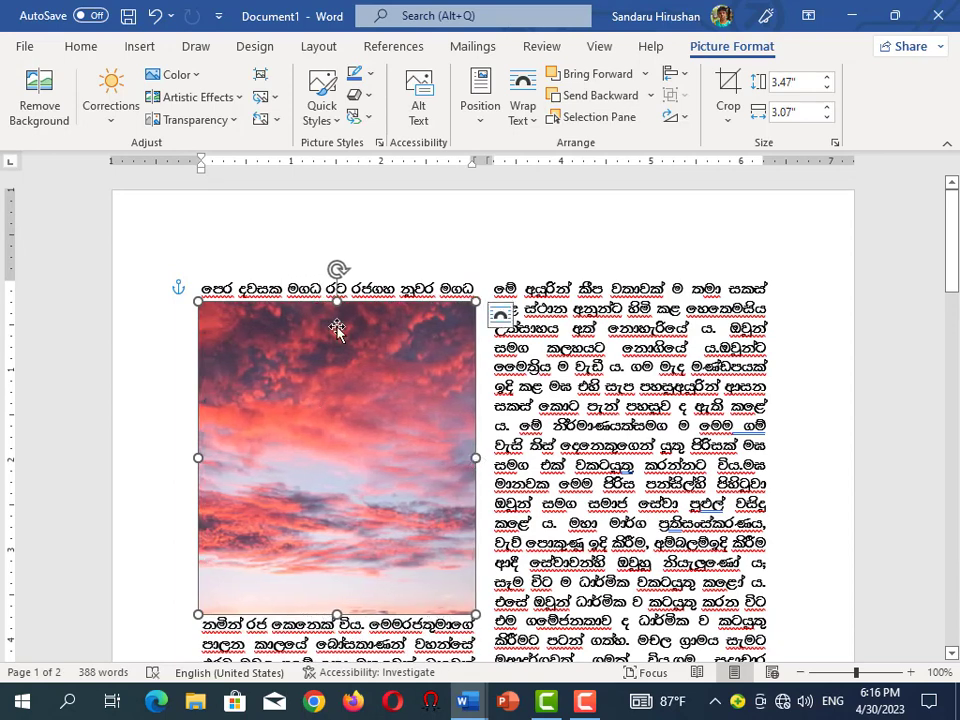
# - Try In Front of Text and In Line with Text wrapping, then delete the picture
pyautogui.click(522, 112)
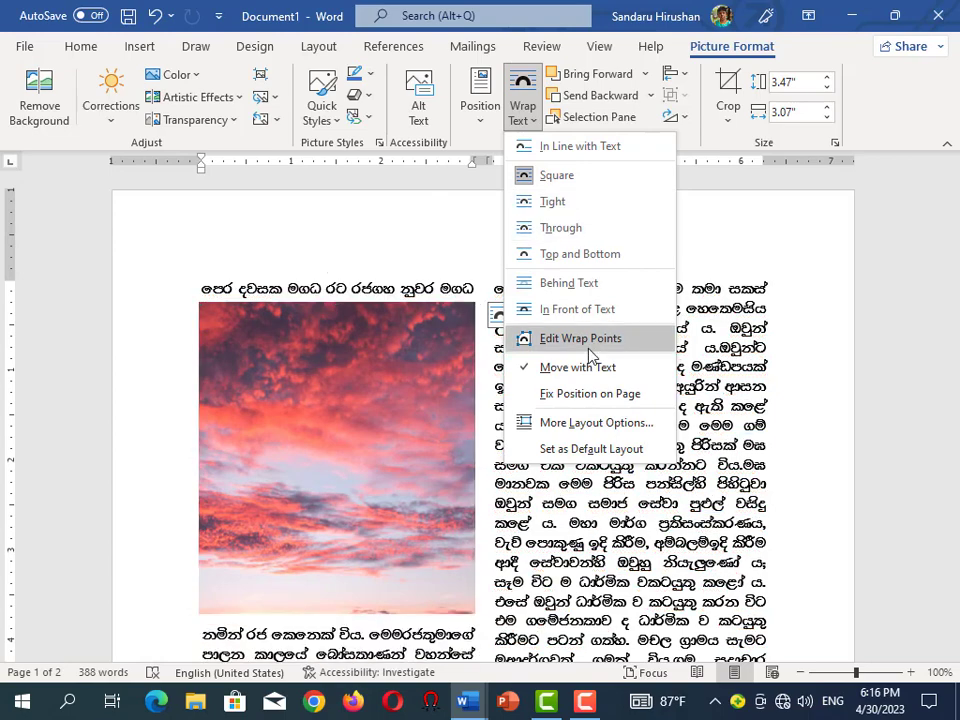
pyautogui.click(575, 309)
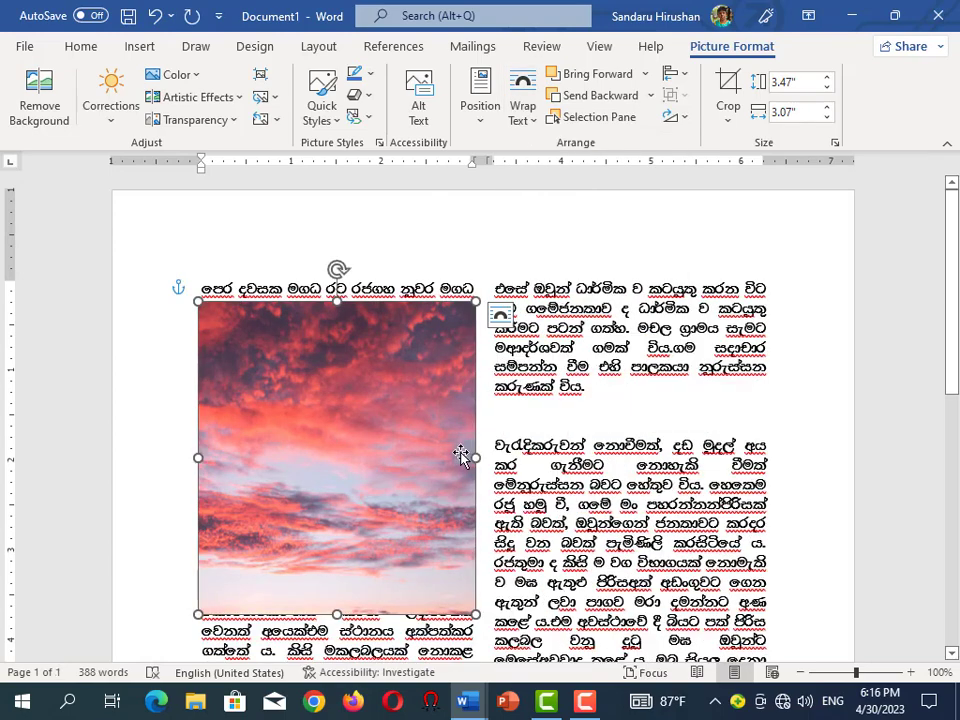
pyautogui.click(499, 316)
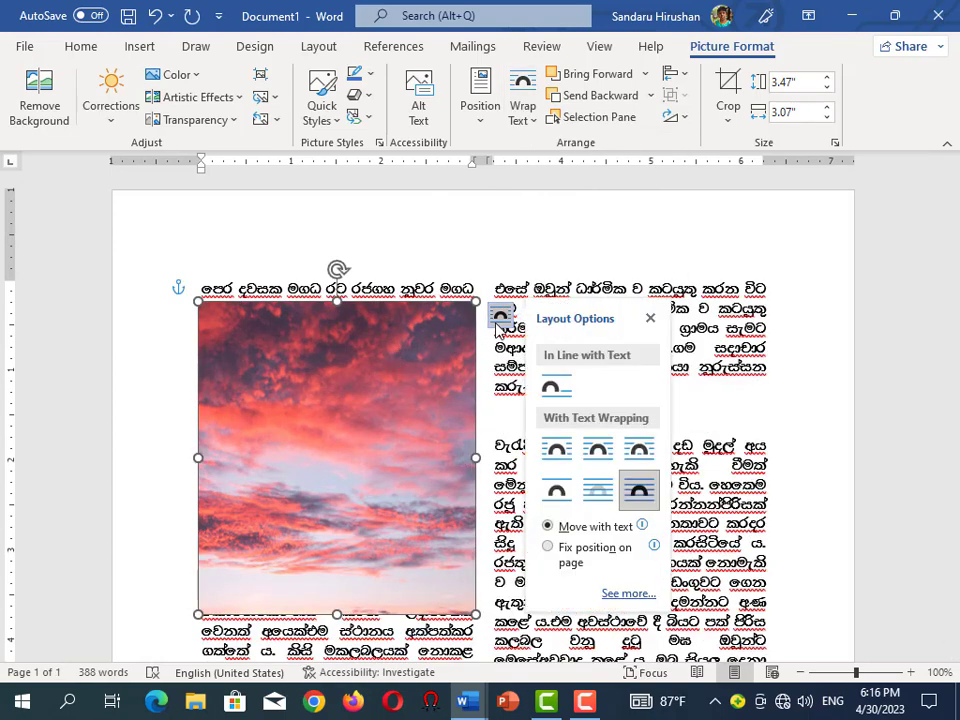
pyautogui.click(549, 390)
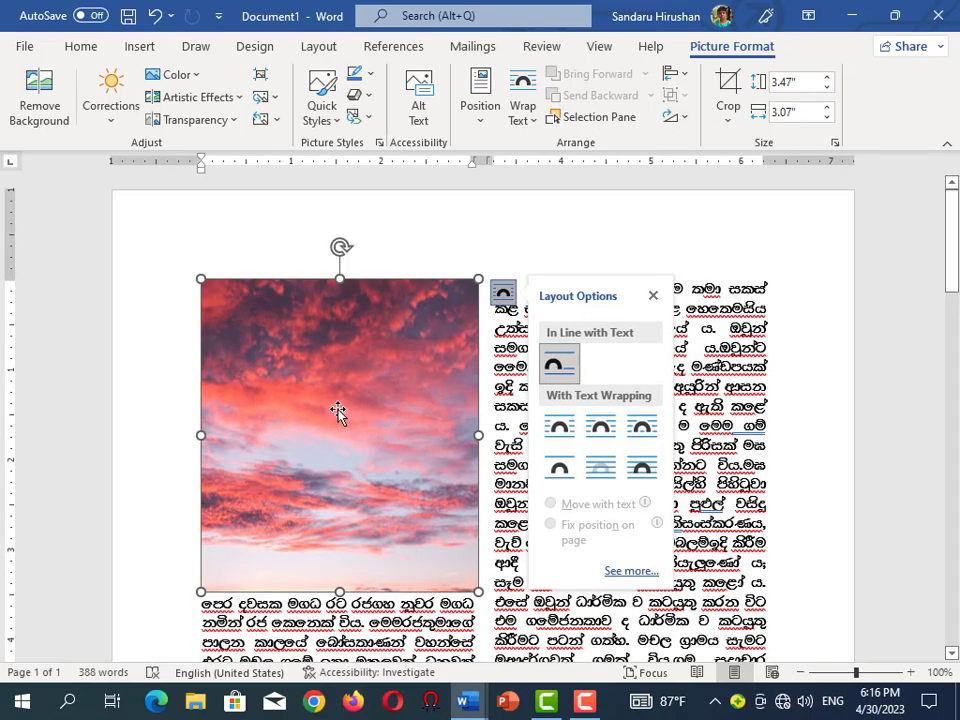
pyautogui.press('Escape')
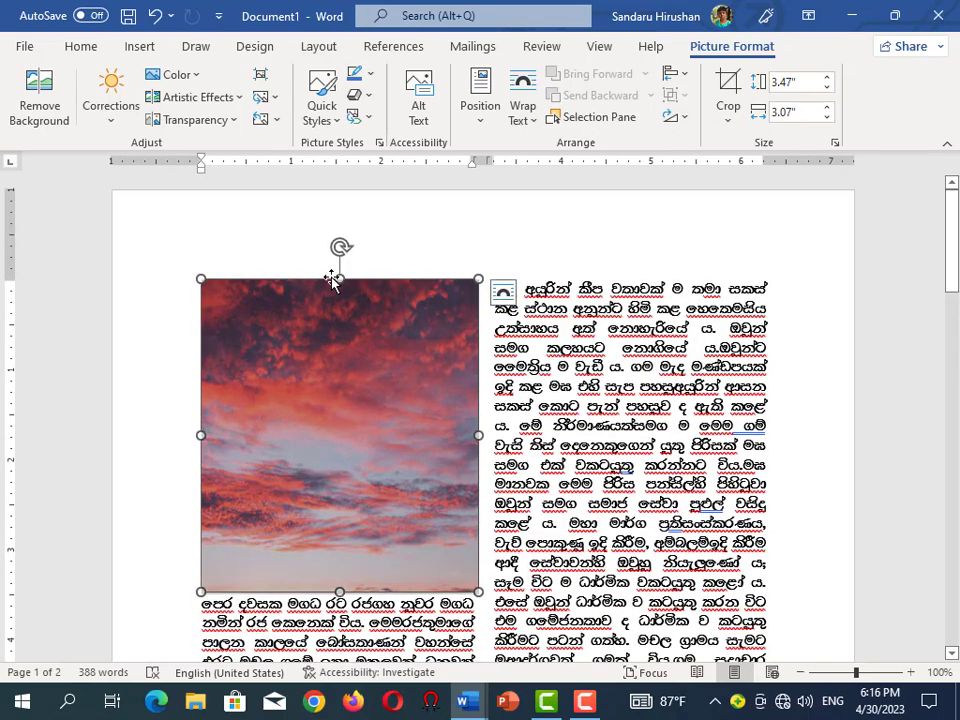
pyautogui.press('Delete')
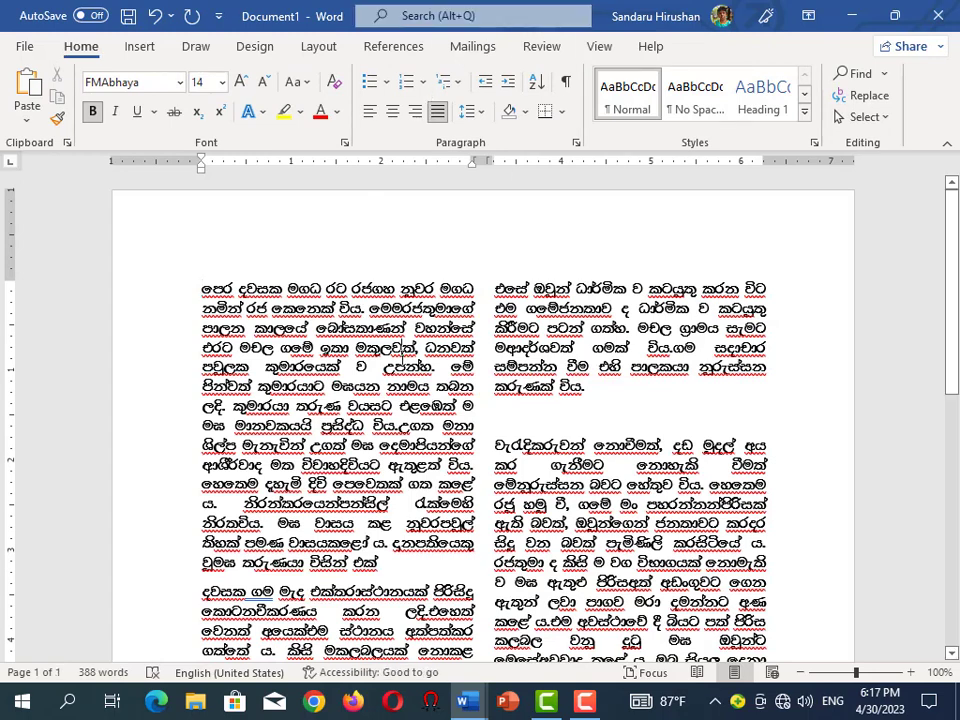
# - Keep the story in the Two-column layout
pyautogui.click(255, 47)
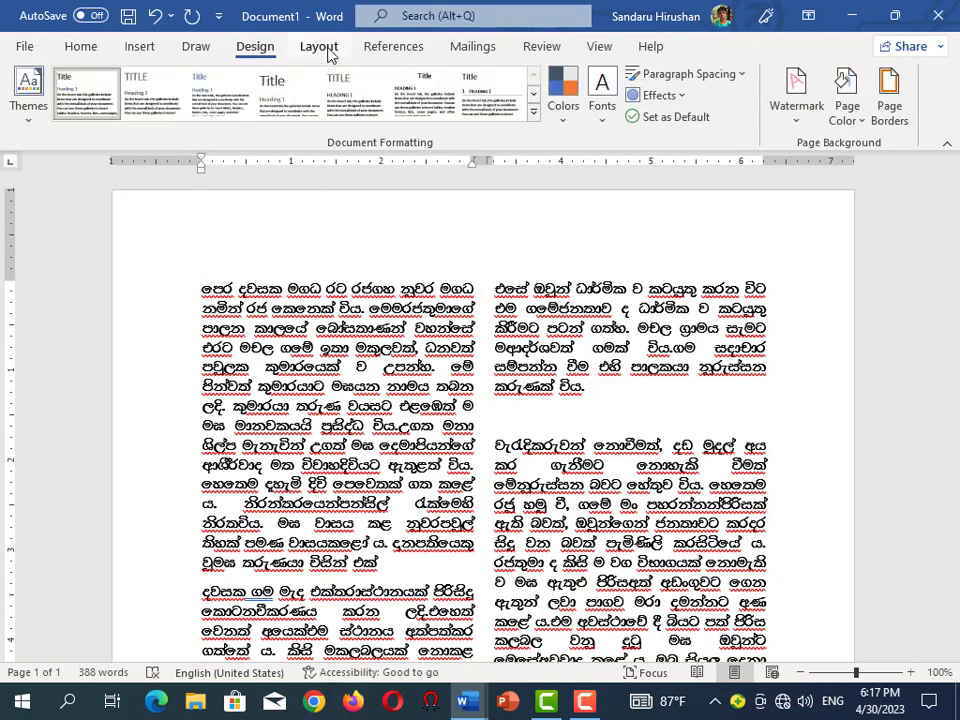
pyautogui.click(318, 47)
pyautogui.click(166, 118)
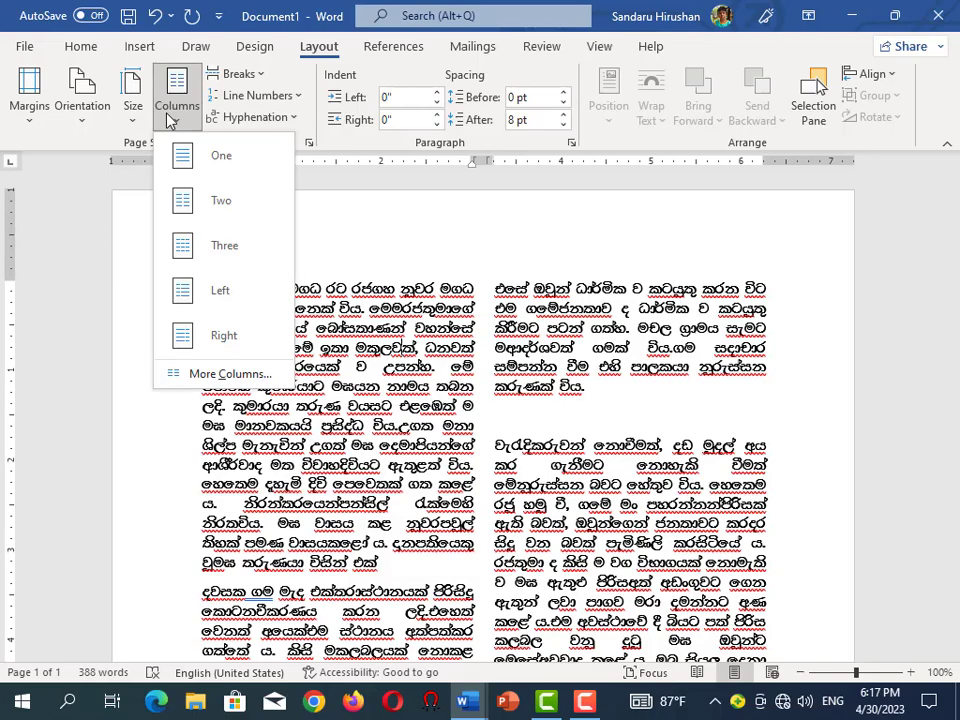
pyautogui.click(170, 118)
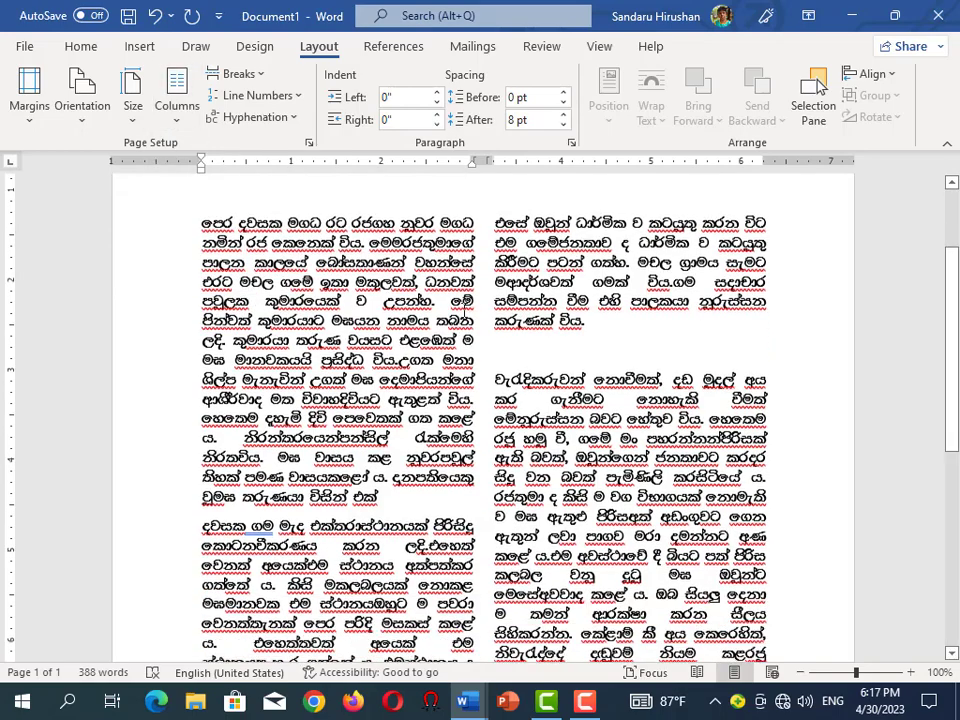
pyautogui.scroll(-2, 480, 420)
pyautogui.scroll(1, 480, 420)
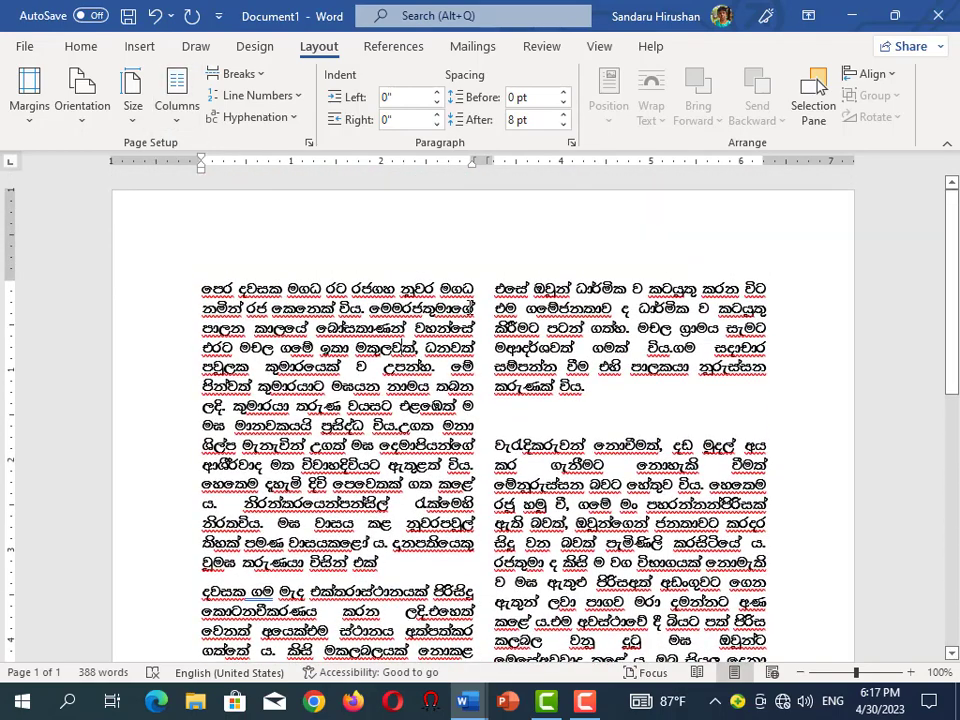
# - Drag the ruler markers left to give the paragraphs a 0.2-inch right indent
pyautogui.moveTo(475, 172); pyautogui.dragTo(451, 172)
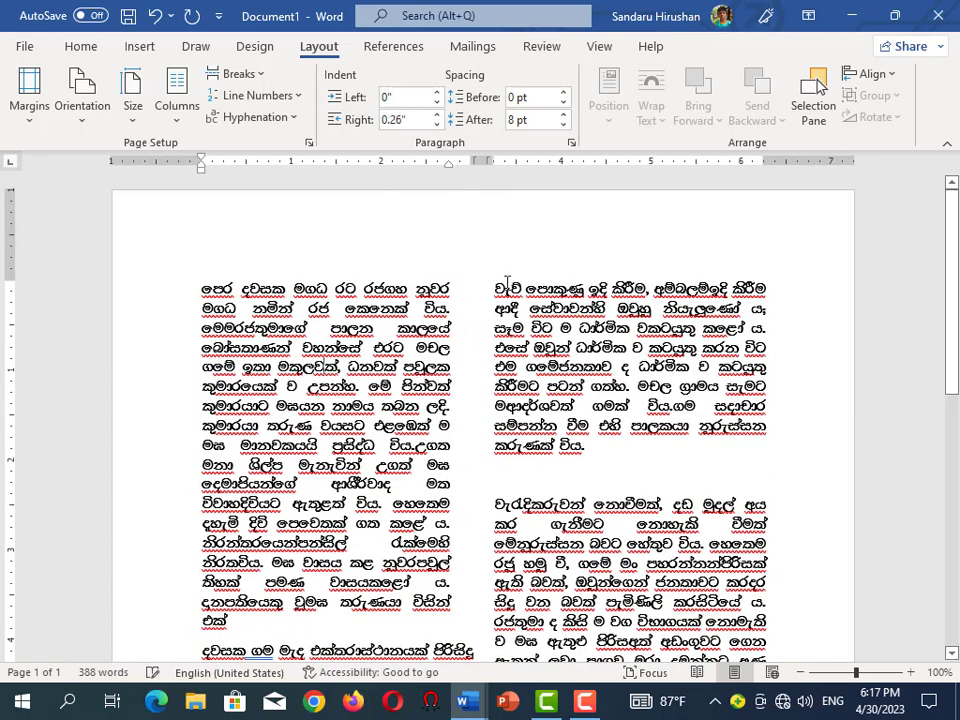
pyautogui.scroll(-5, 465, 400)
pyautogui.scroll(-2, 474, 422)
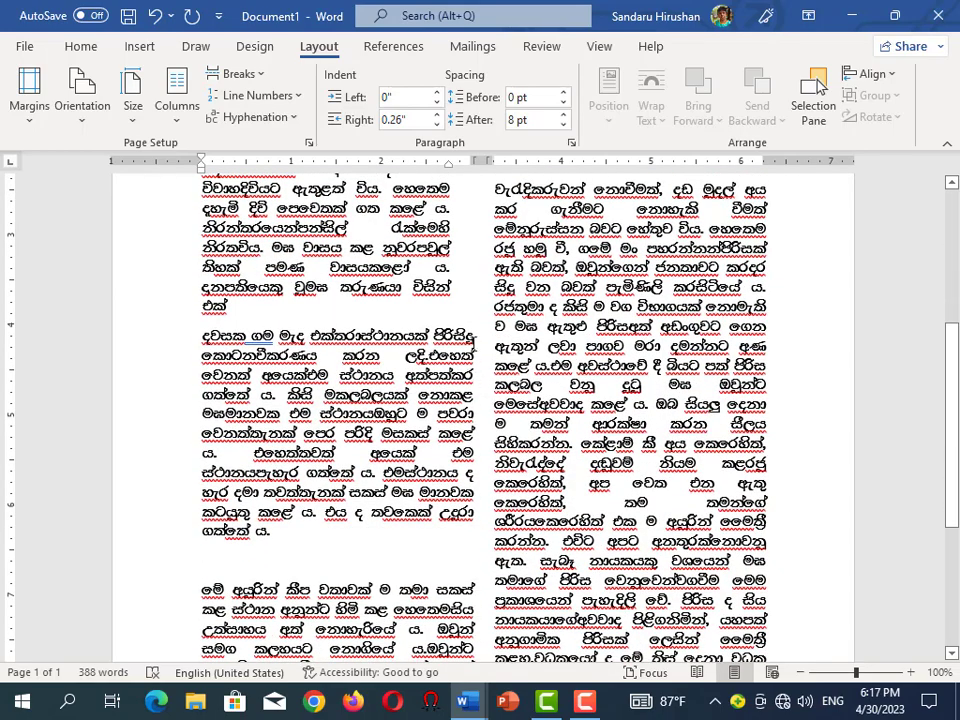
pyautogui.moveTo(472, 163); pyautogui.dragTo(451, 163)
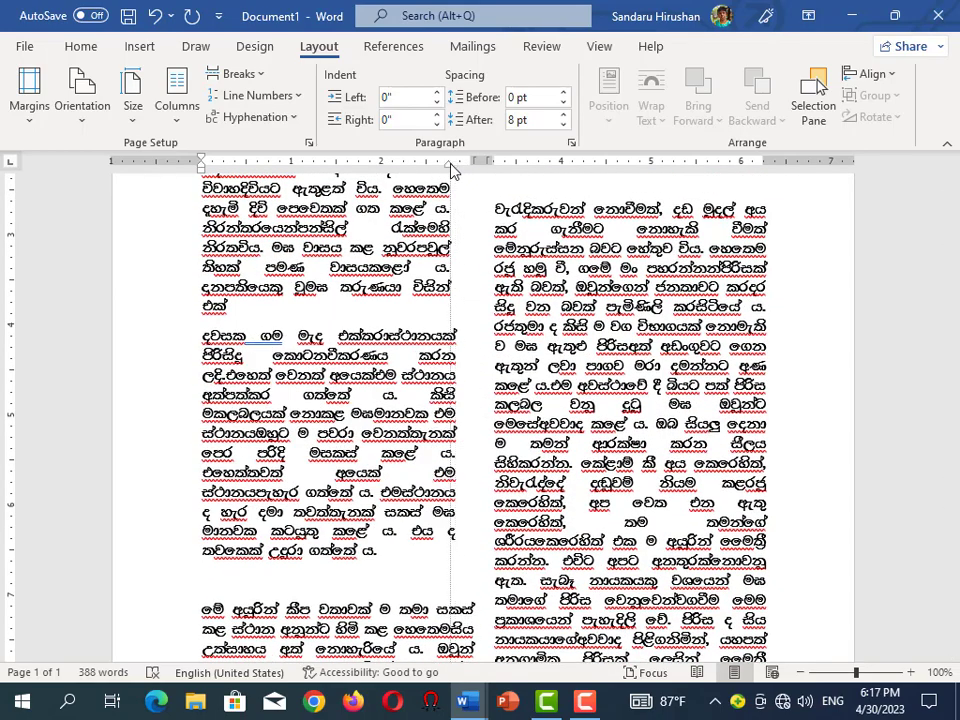
pyautogui.scroll(-4, 450, 420)
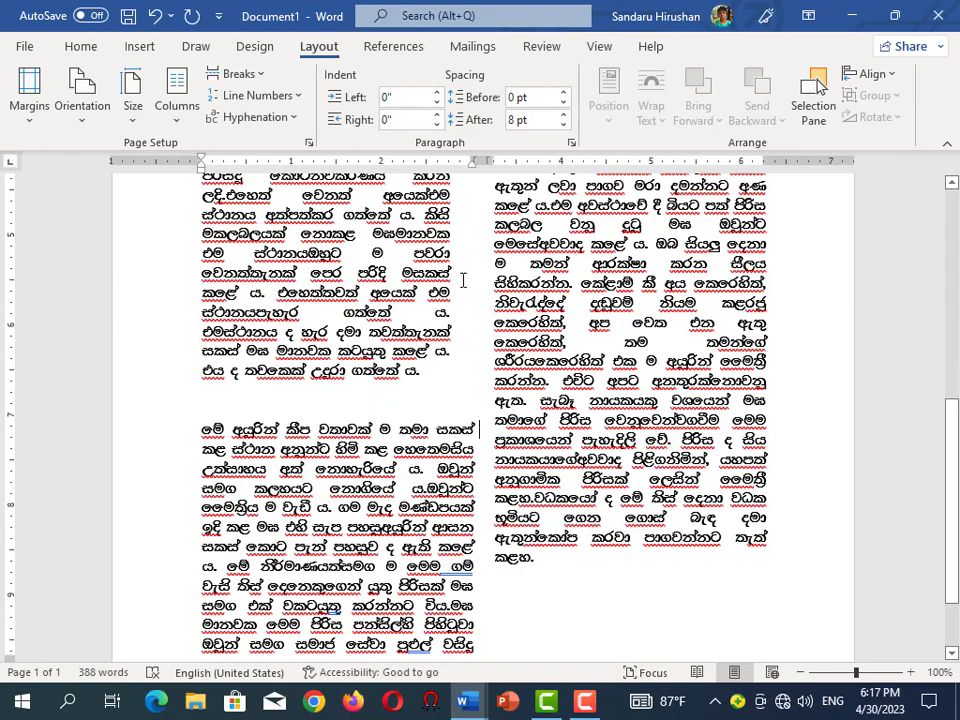
pyautogui.moveTo(471, 163); pyautogui.dragTo(453, 163)
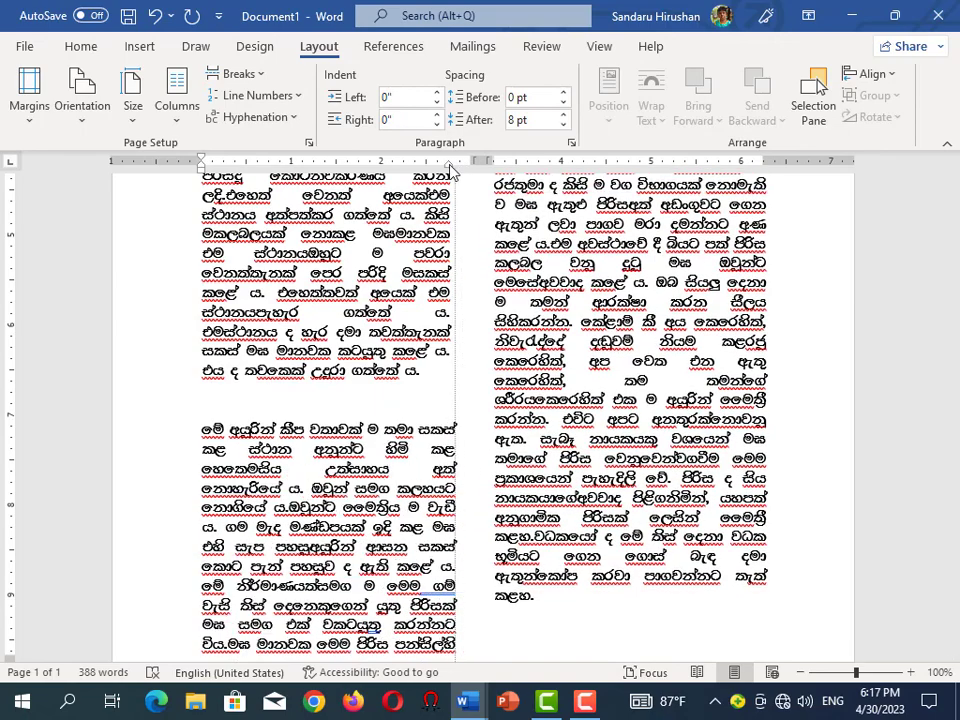
pyautogui.scroll(2, 453, 300)
pyautogui.scroll(3, 453, 300)
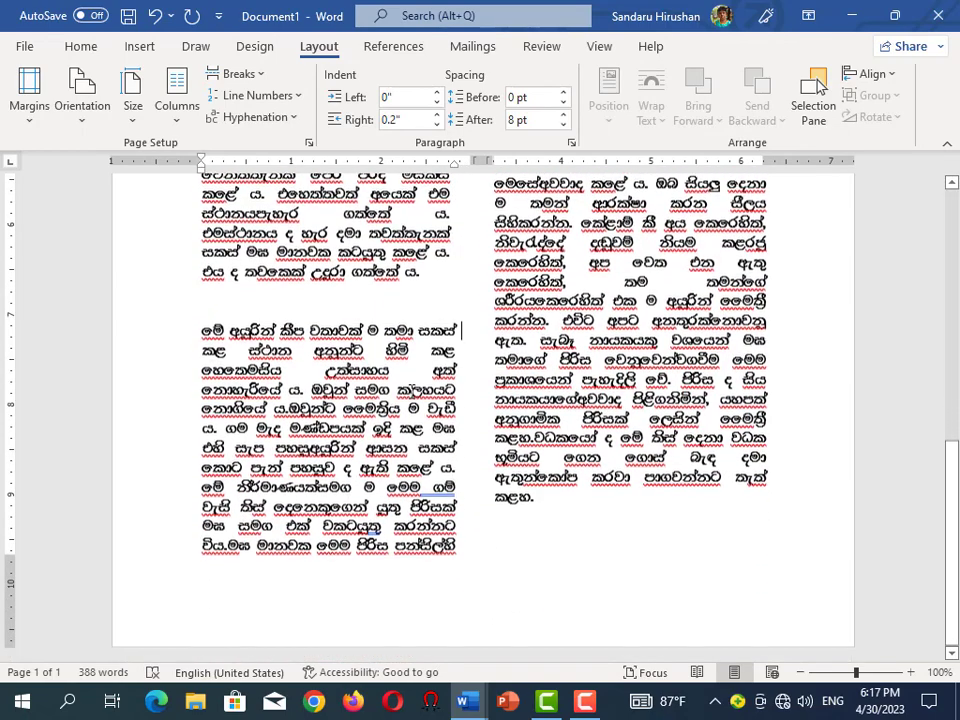
pyautogui.scroll(3, 453, 300)
pyautogui.scroll(2, 453, 300)
pyautogui.scroll(2, 411, 398)
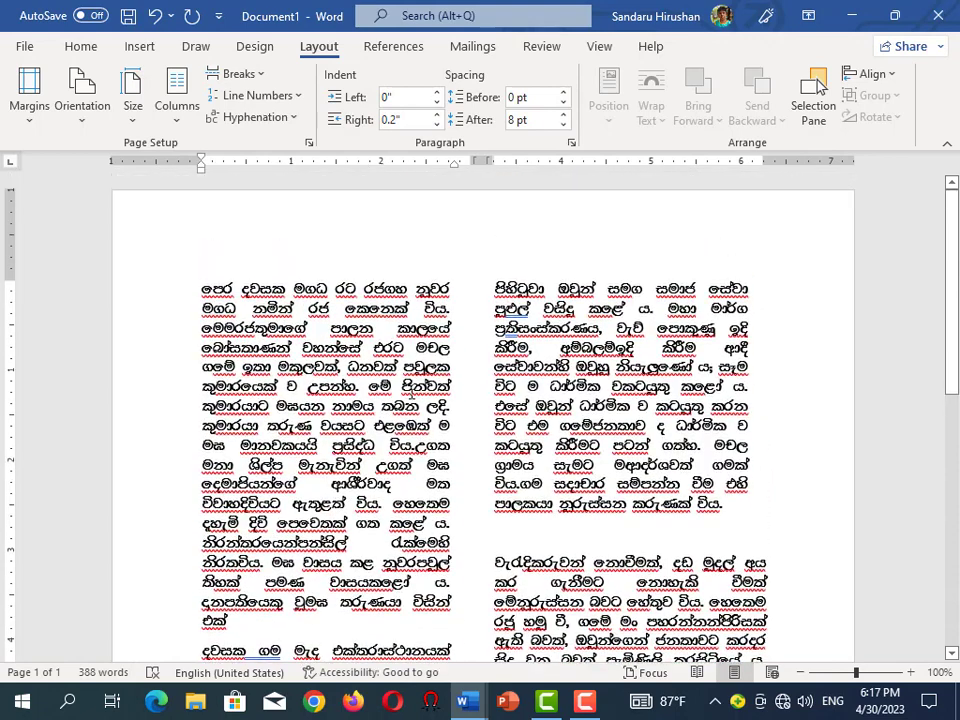
# - Put the caret at the start of the second column and show the Insert Pictures source choices
pyautogui.click(764, 317)
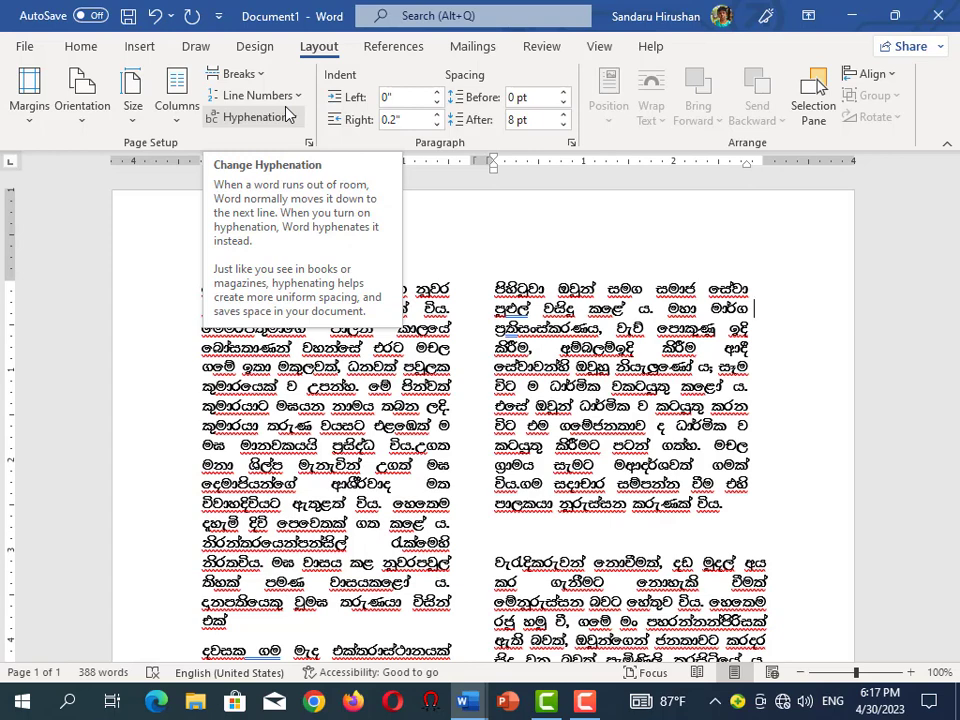
pyautogui.hotkey('ctrl', 'Home')
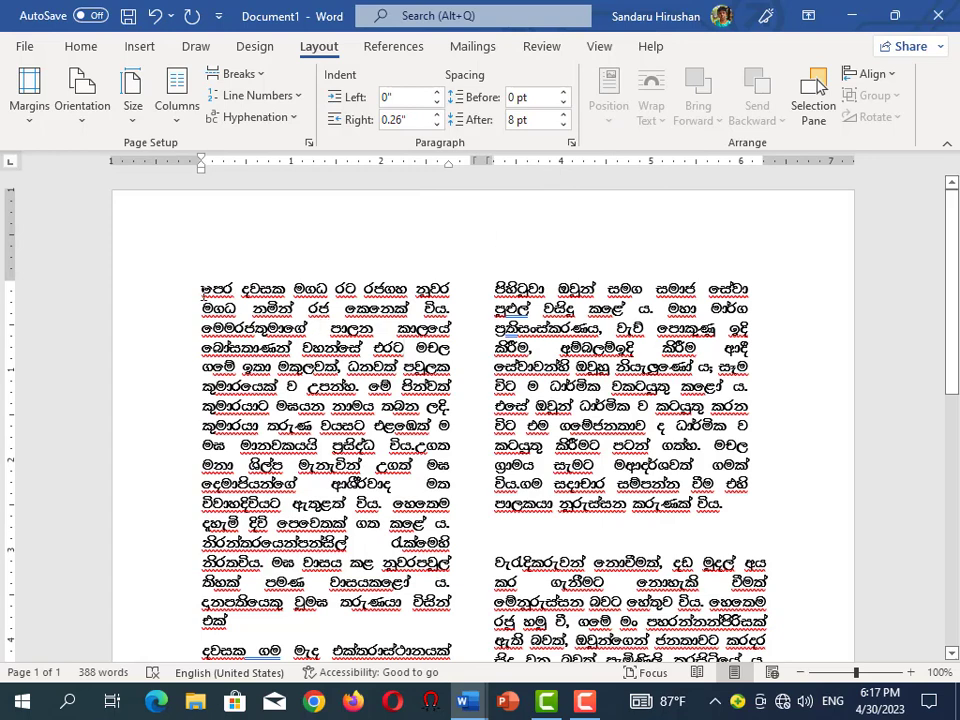
pyautogui.hotkey('shift', 'F10')
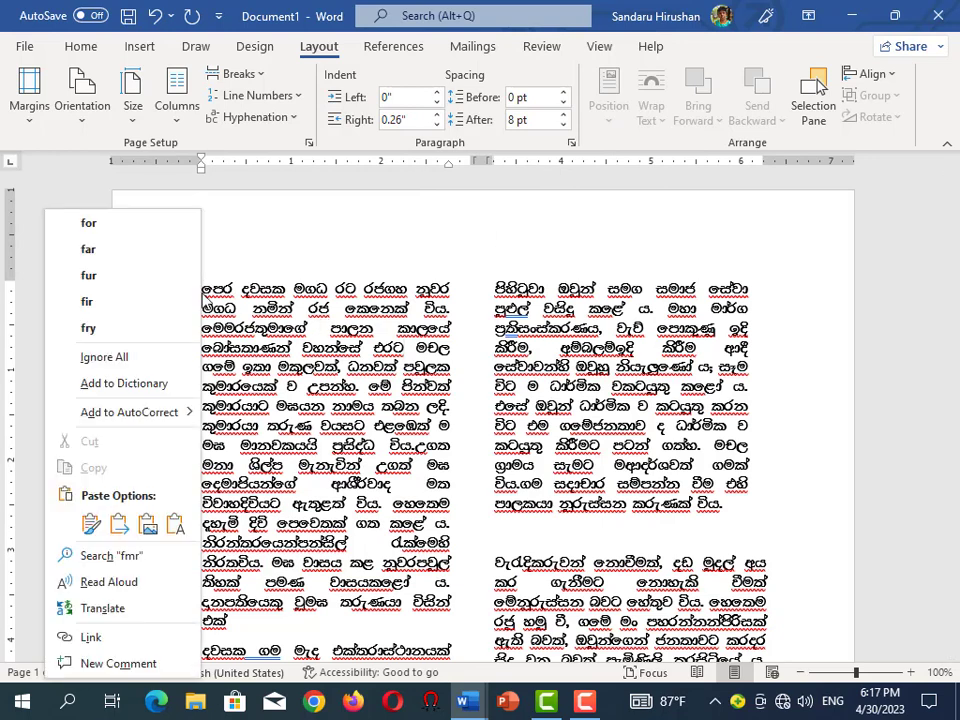
pyautogui.press('Escape')
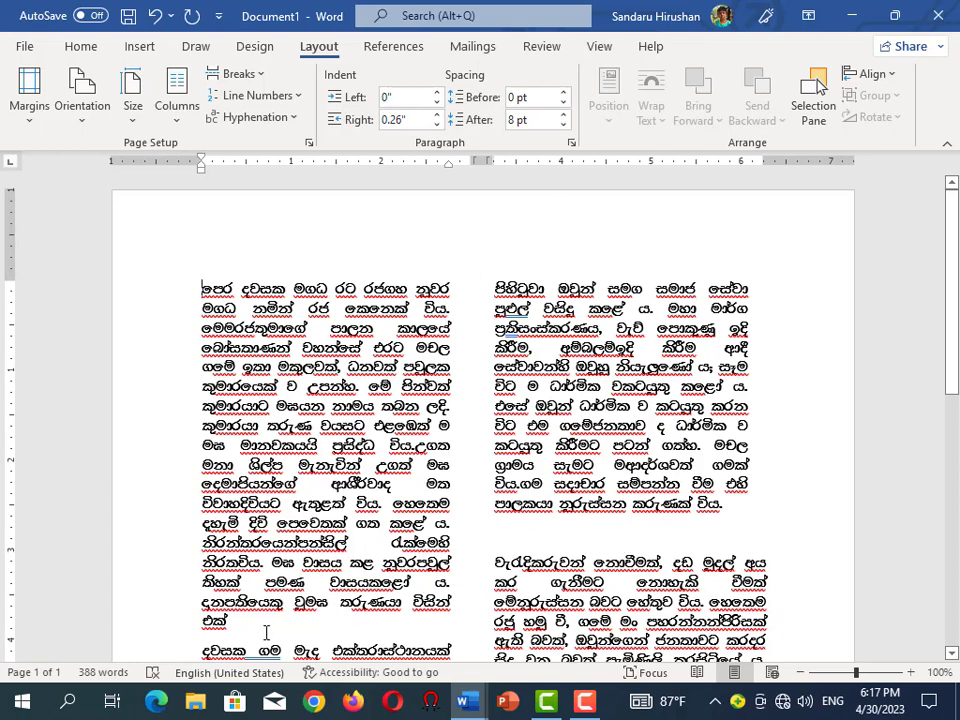
pyautogui.scroll(-1, 266, 632)
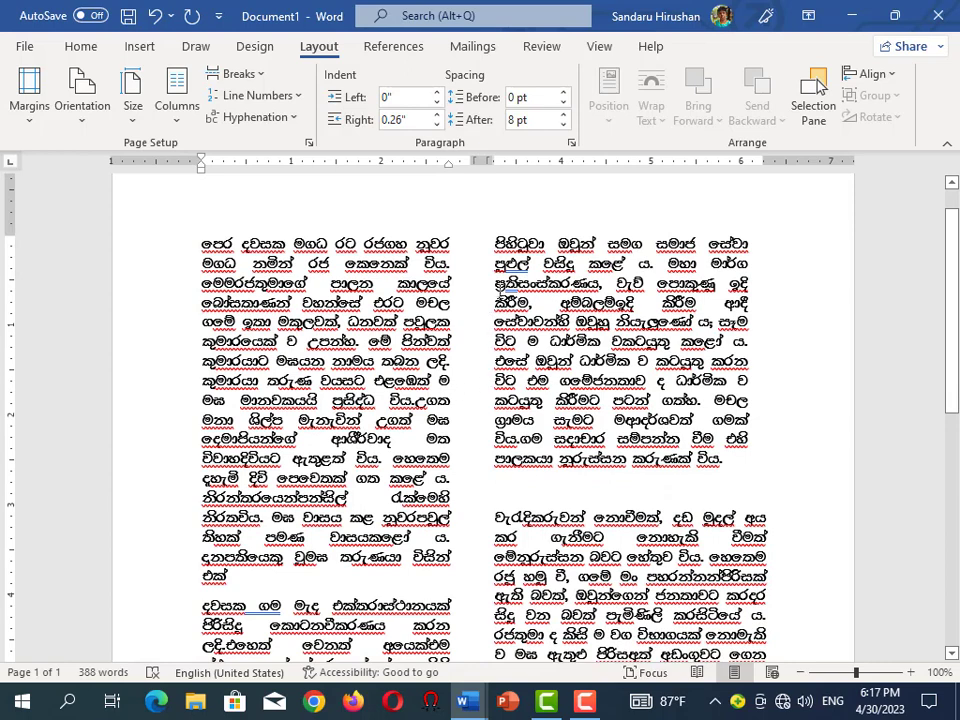
pyautogui.hotkey('alt', 'Down')
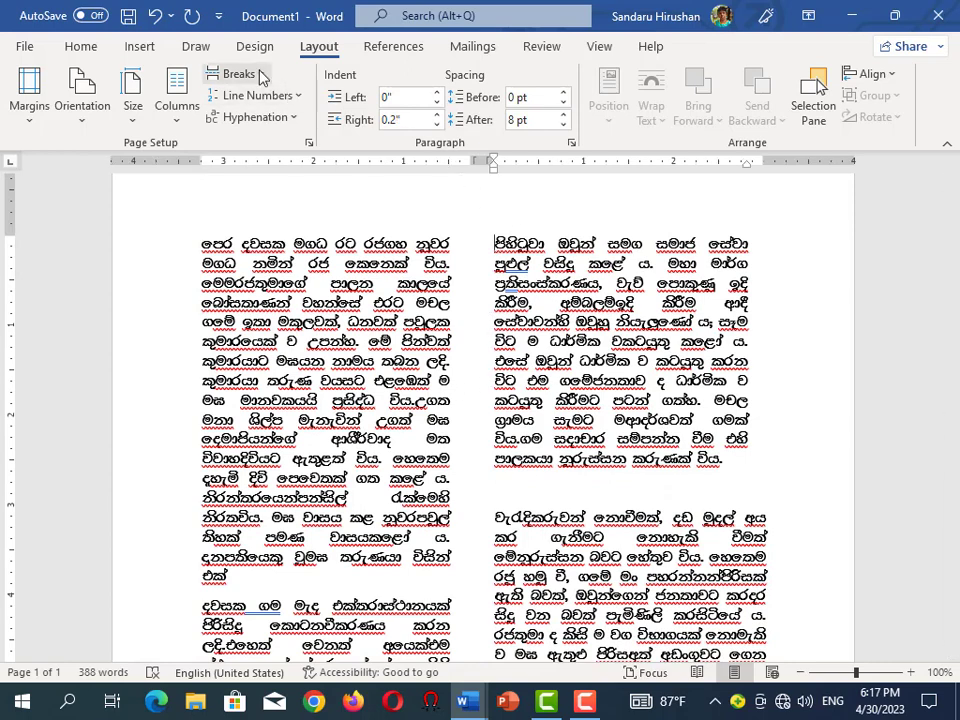
pyautogui.click(141, 47)
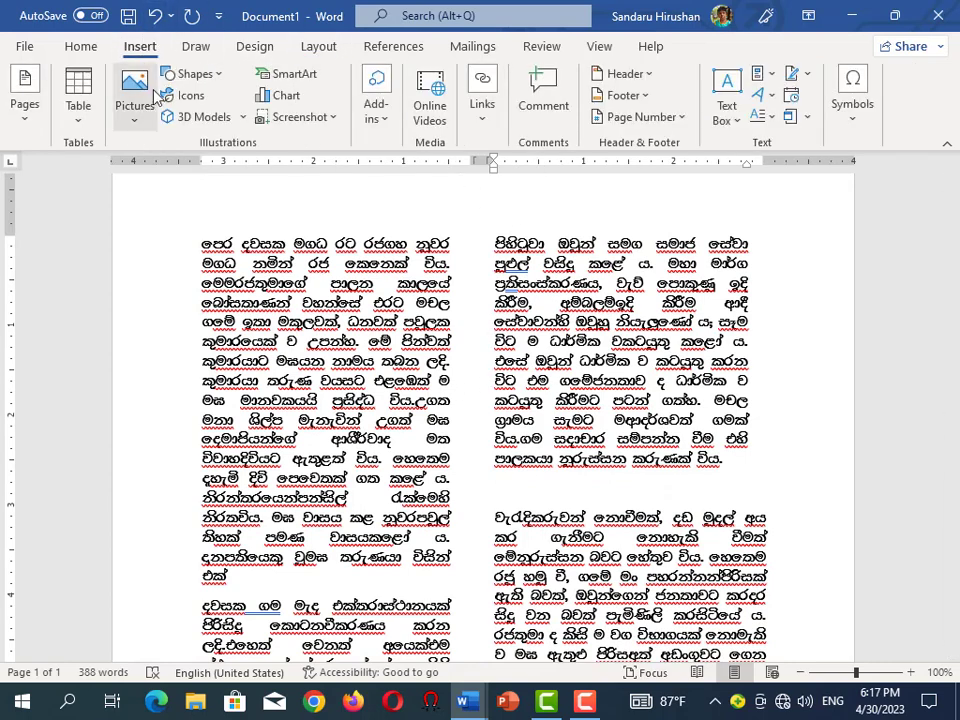
pyautogui.click(143, 100)
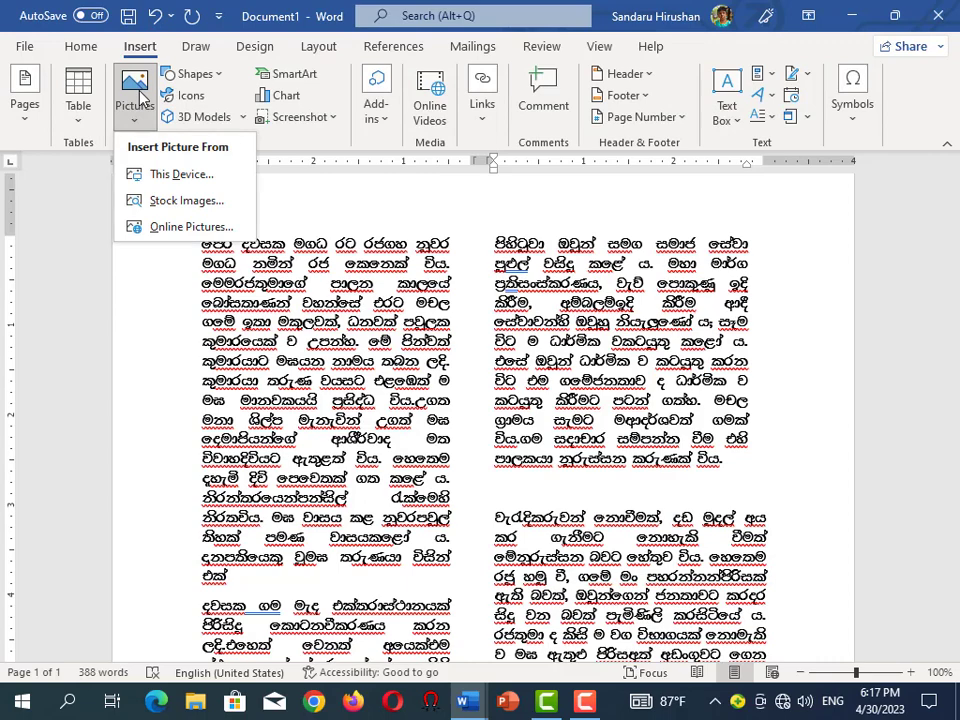
# - Insert the night-sky photo from this device and shrink it to about 1.42 × 2.13 inches
pyautogui.click(175, 174)
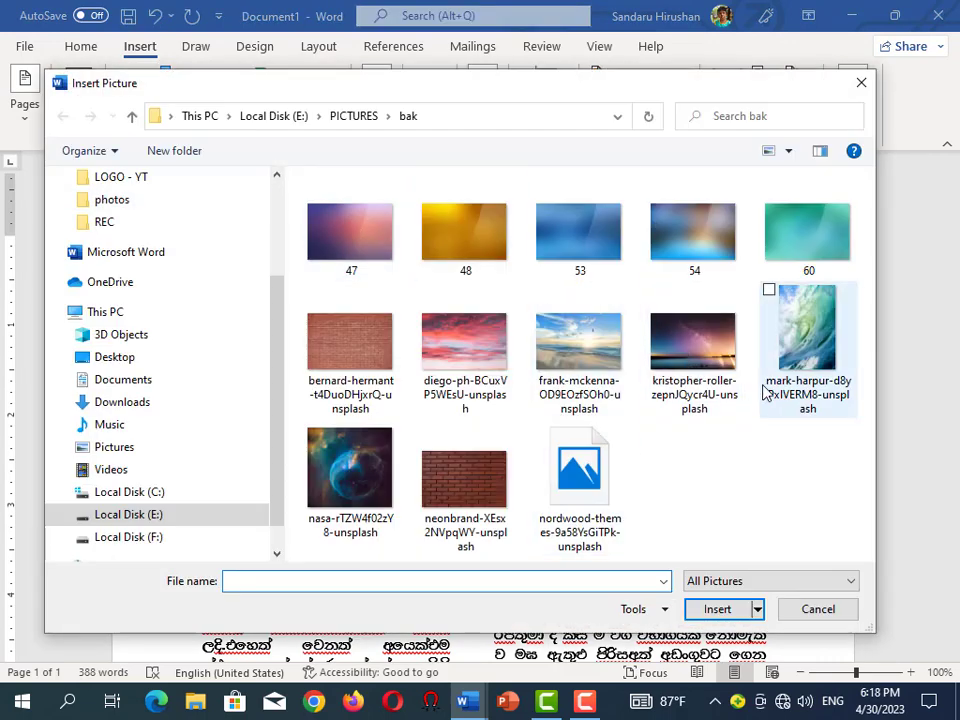
pyautogui.click(692, 345)
pyautogui.click(705, 606)
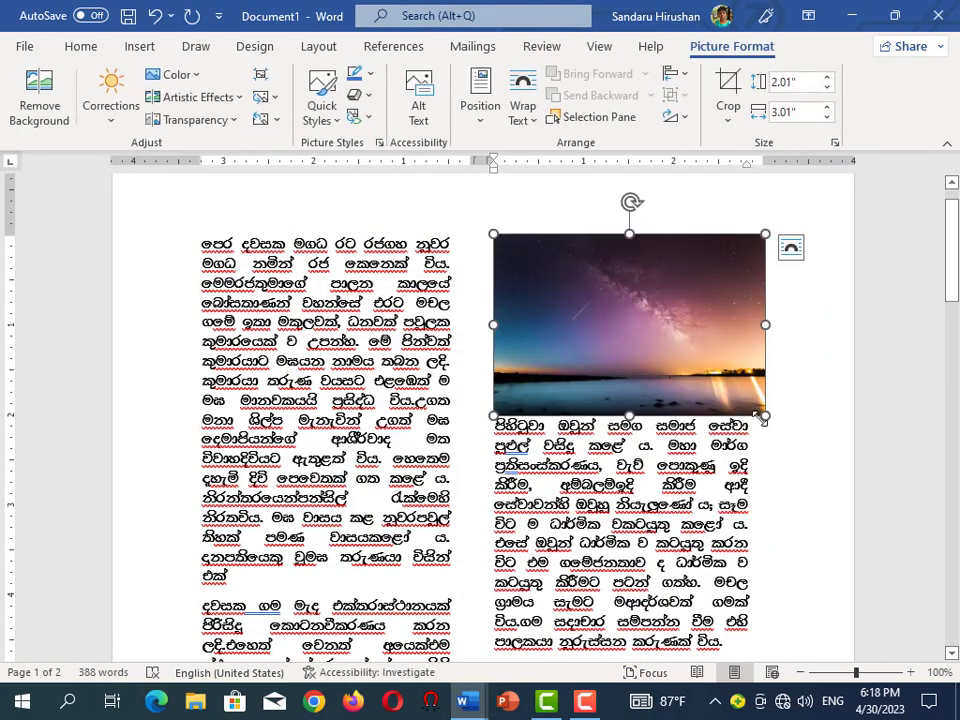
pyautogui.moveTo(763, 418); pyautogui.dragTo(686, 362)
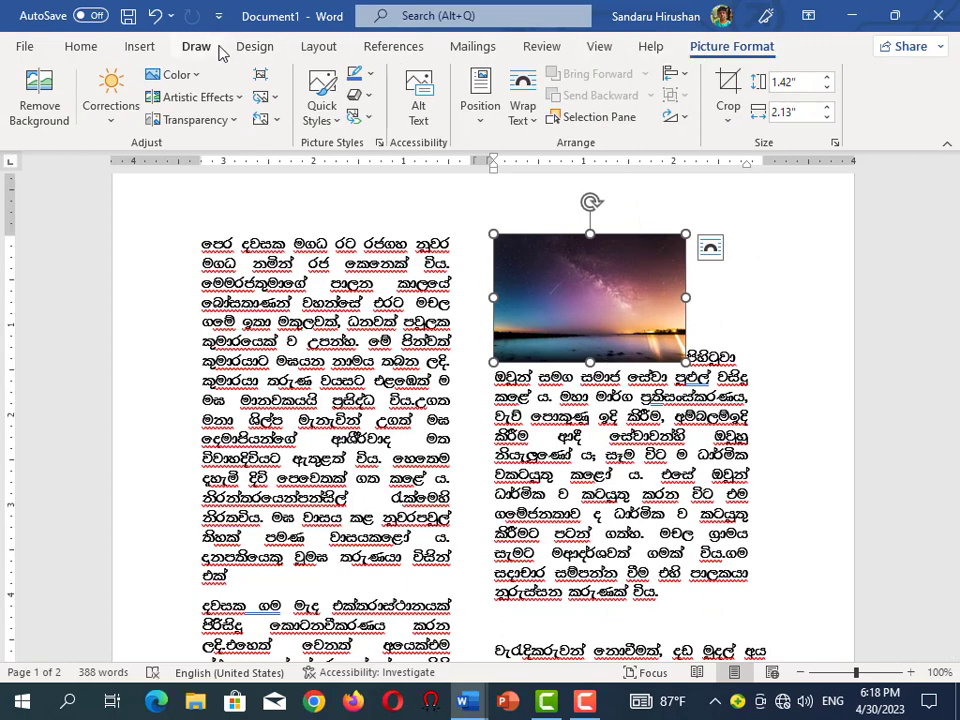
# - Set the photo's position to middle-left with text wrapping
pyautogui.click(322, 48)
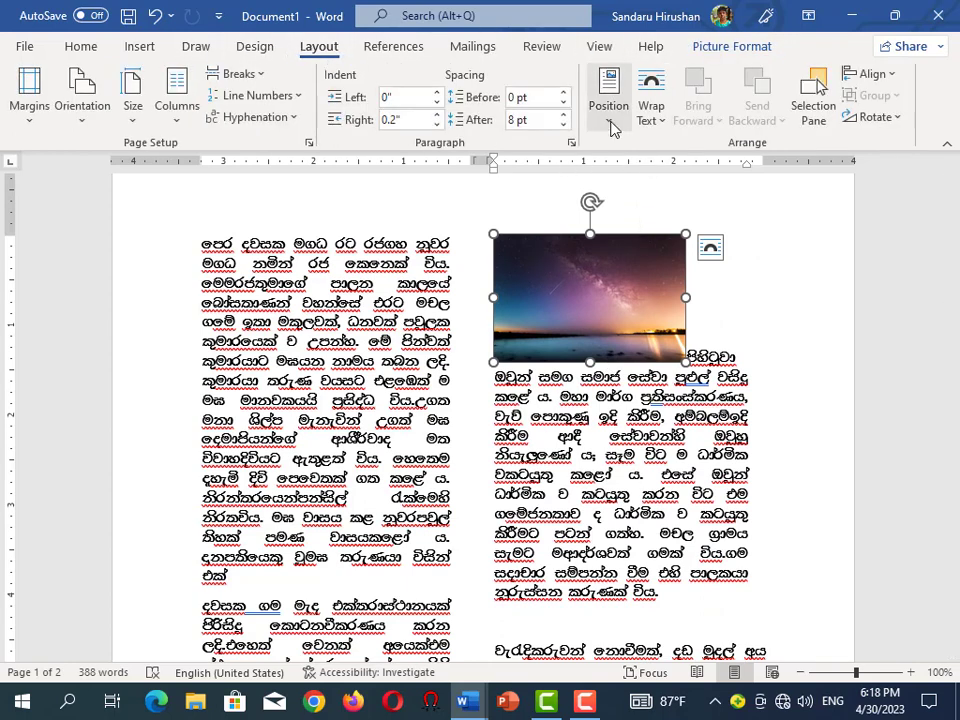
pyautogui.click(612, 125)
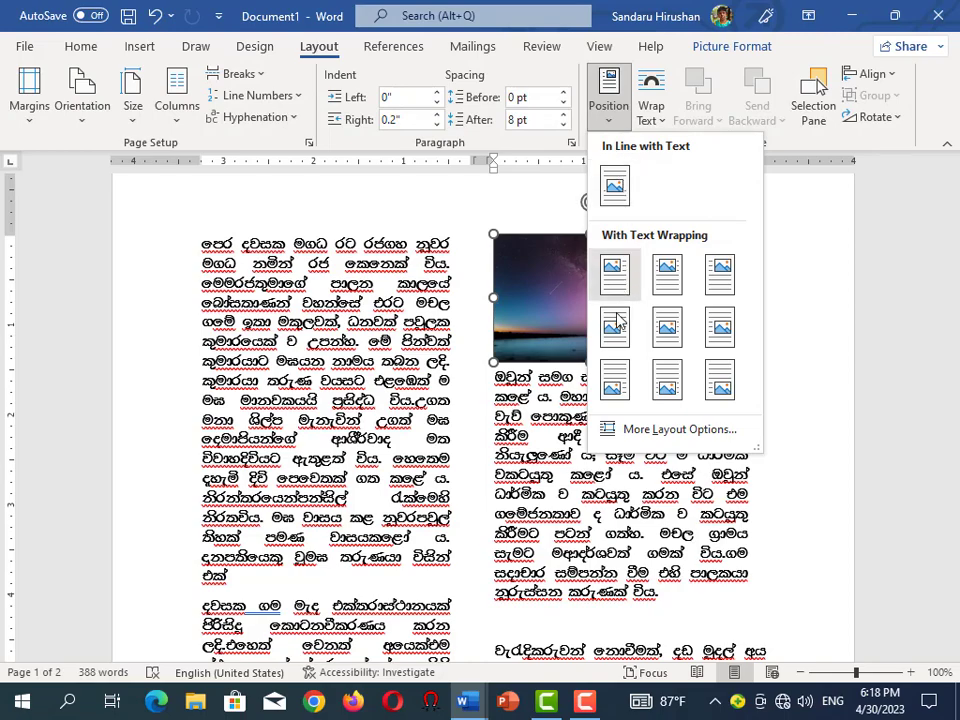
pyautogui.click(615, 334)
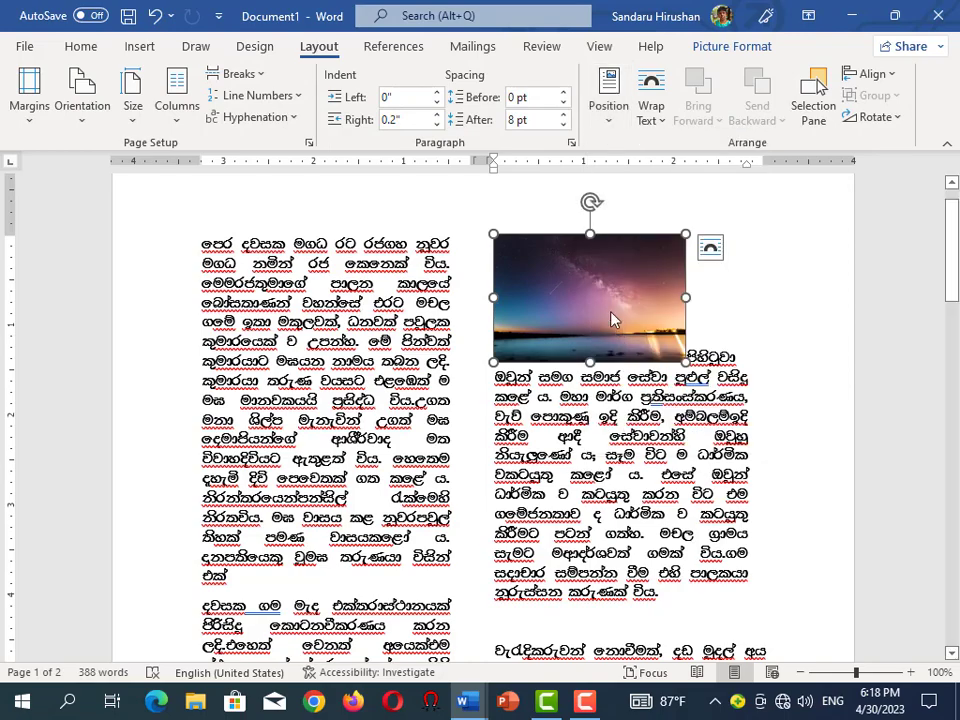
# - Drag the photo partway down into the right column's second paragraph
pyautogui.moveTo(497, 302); pyautogui.dragTo(578, 396)
pyautogui.scroll(-3, 400, 420)
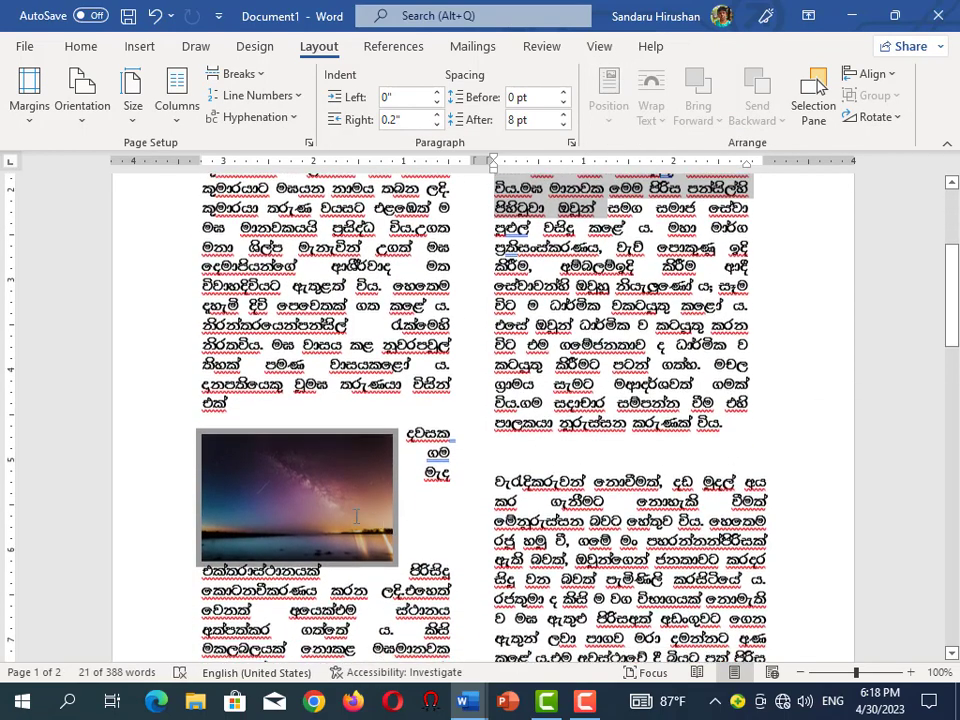
pyautogui.scroll(-1, 300, 420)
pyautogui.moveTo(319, 452)
pyautogui.mouseDown()
pyautogui.moveTo(515, 517)
pyautogui.moveTo(609, 497)
pyautogui.mouseUp()
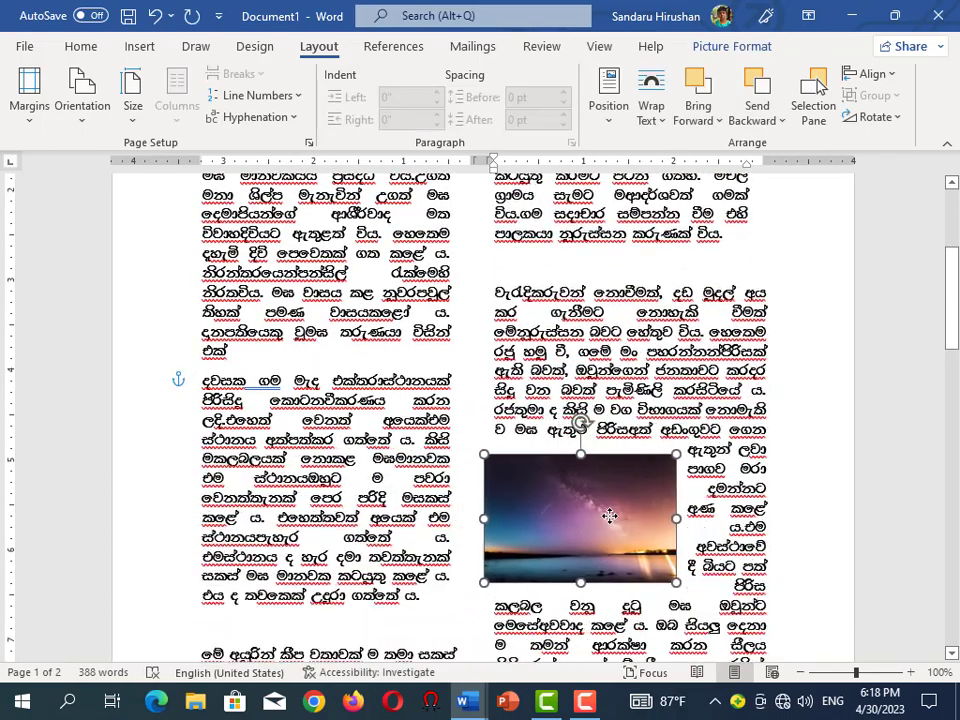
pyautogui.moveTo(605, 496); pyautogui.dragTo(562, 487)
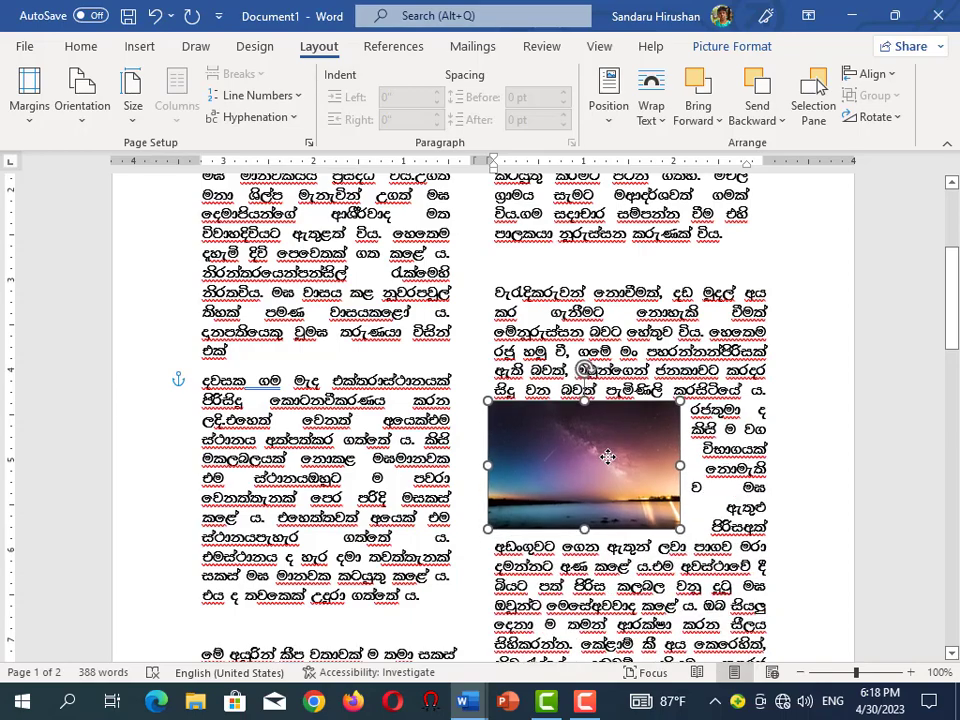
pyautogui.scroll(-3, 428, 499)
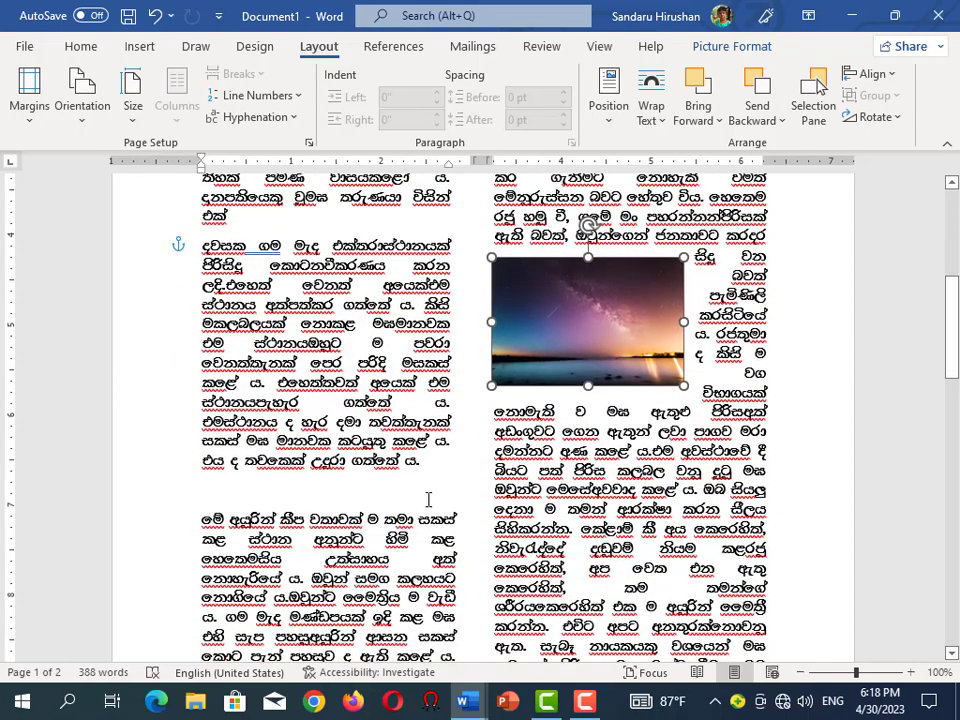
pyautogui.scroll(4, 522, 537)
pyautogui.scroll(3, 522, 537)
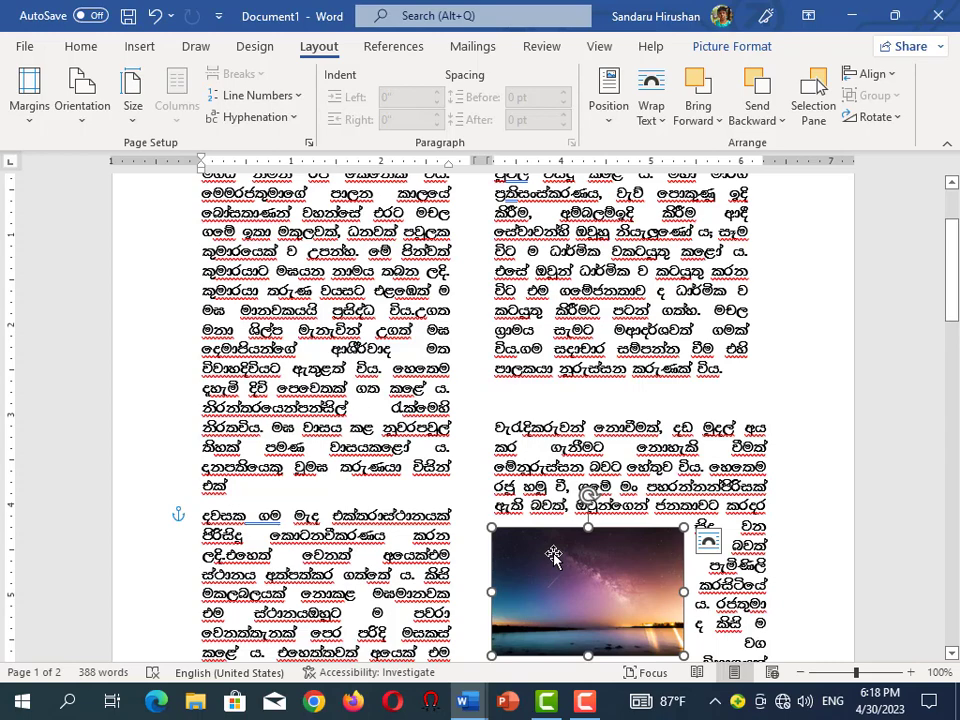
pyautogui.scroll(1, 553, 557)
pyautogui.click(24, 46)
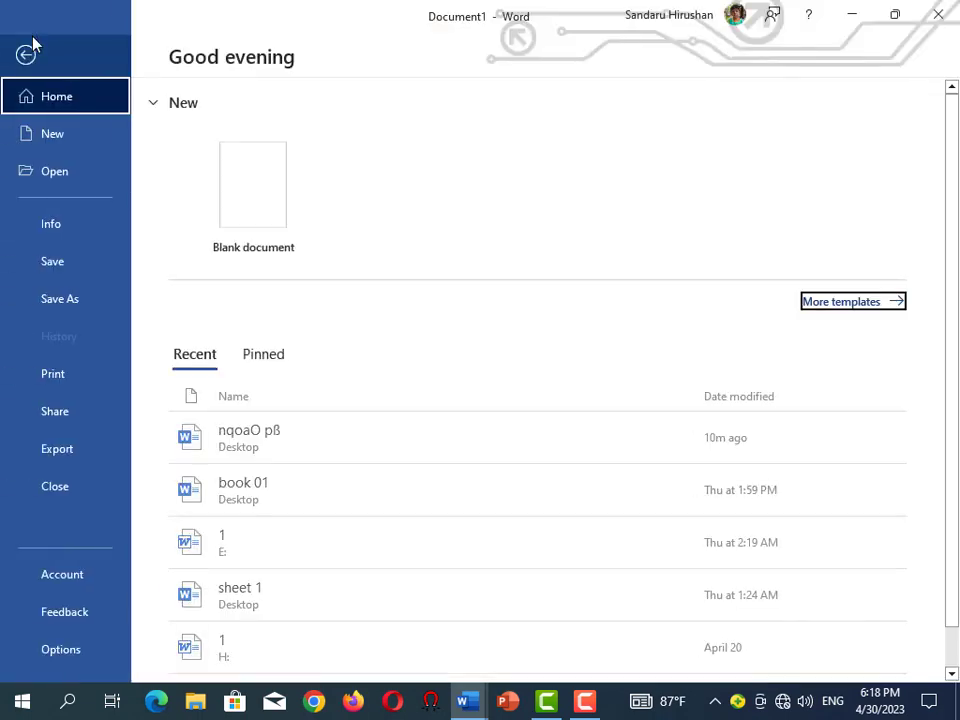
pyautogui.click(28, 53)
pyautogui.scroll(-1, 493, 422)
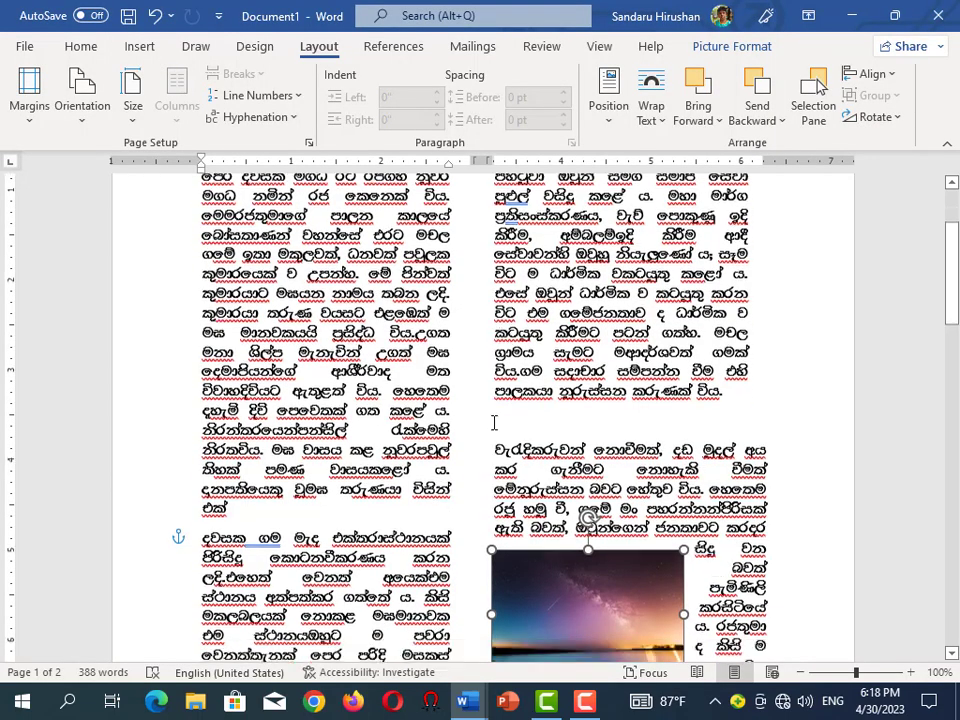
pyautogui.scroll(-4, 510, 440)
pyautogui.scroll(-2, 535, 430)
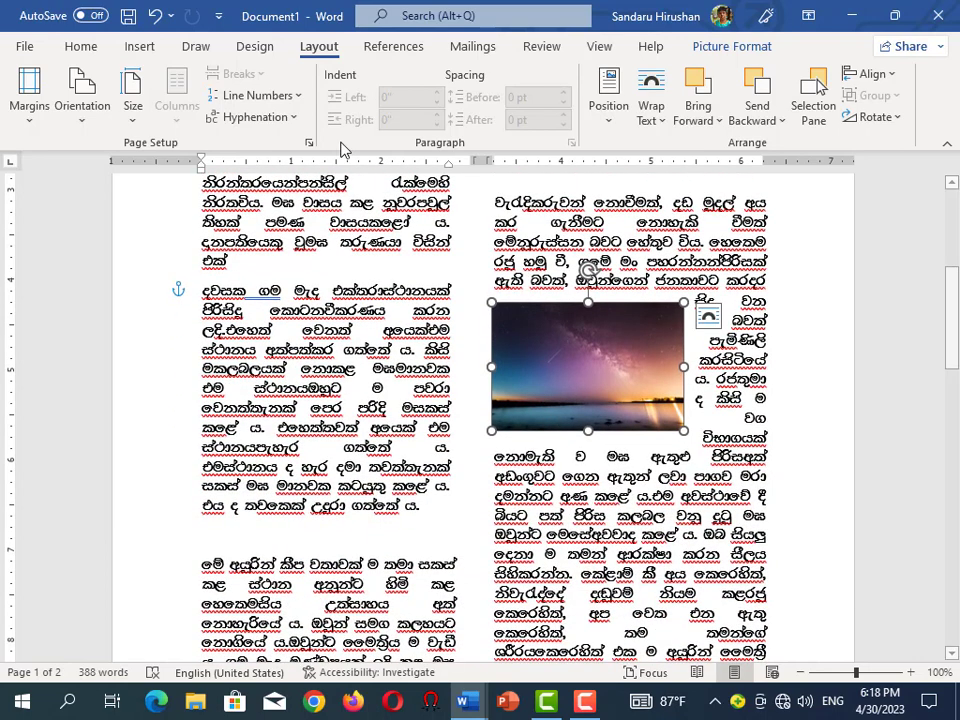
# - Apply the oval picture style to the night-sky photo and shift it down-left
pyautogui.click(731, 46)
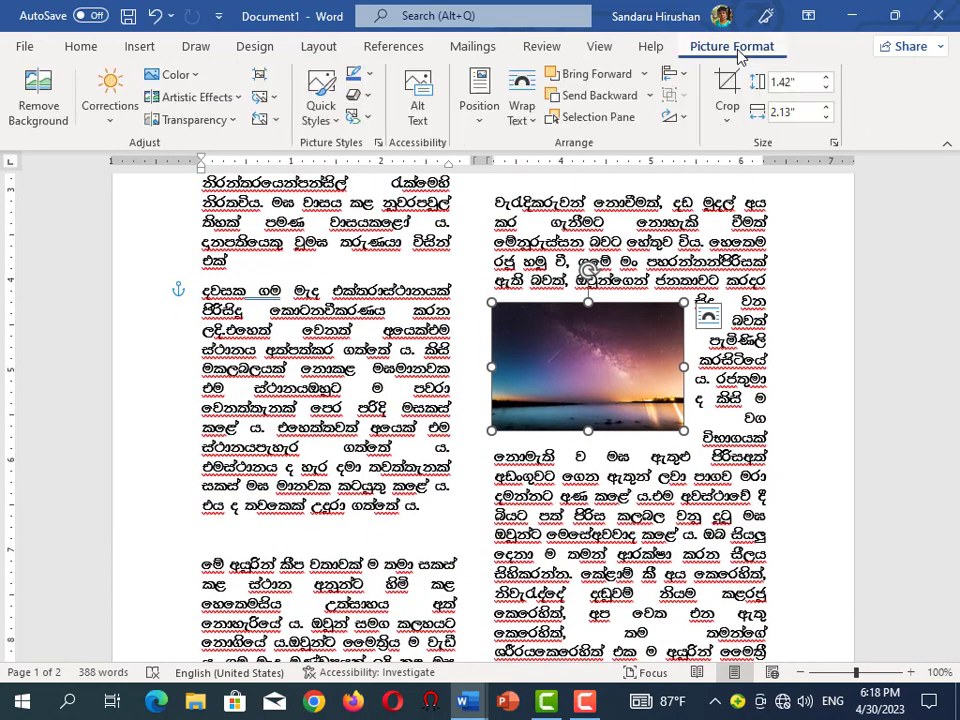
pyautogui.click(340, 126)
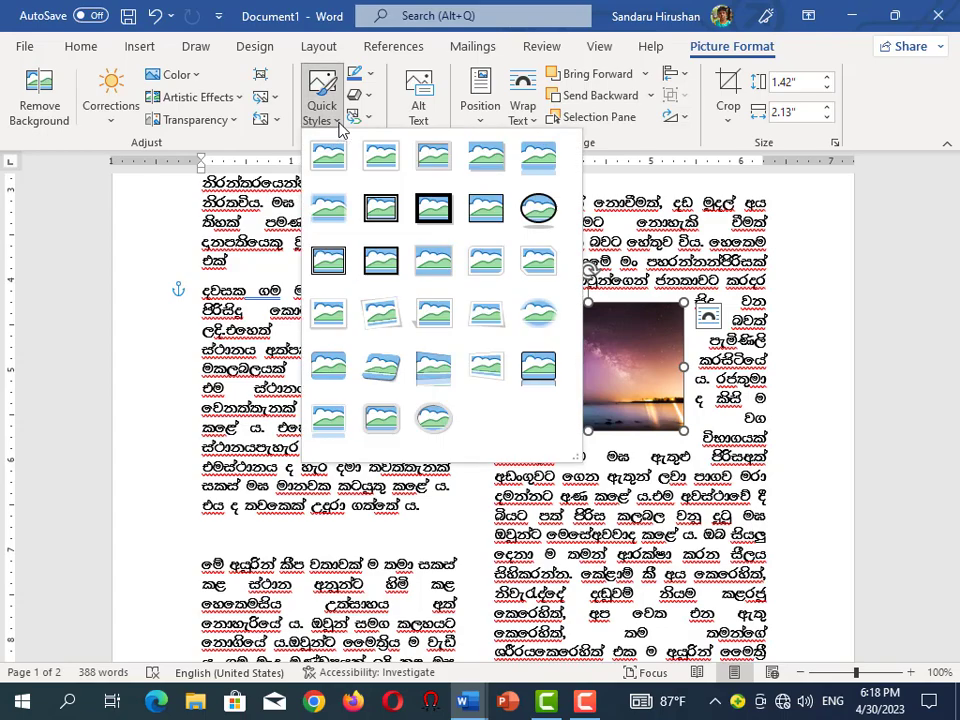
pyautogui.click(540, 222)
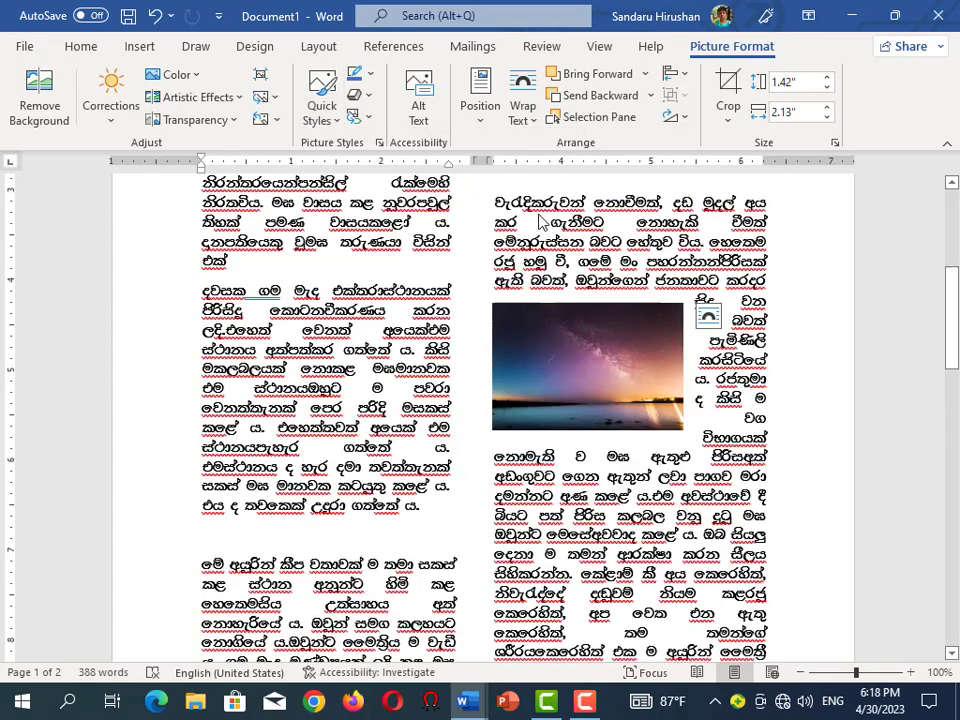
pyautogui.moveTo(610, 314); pyautogui.dragTo(586, 390)
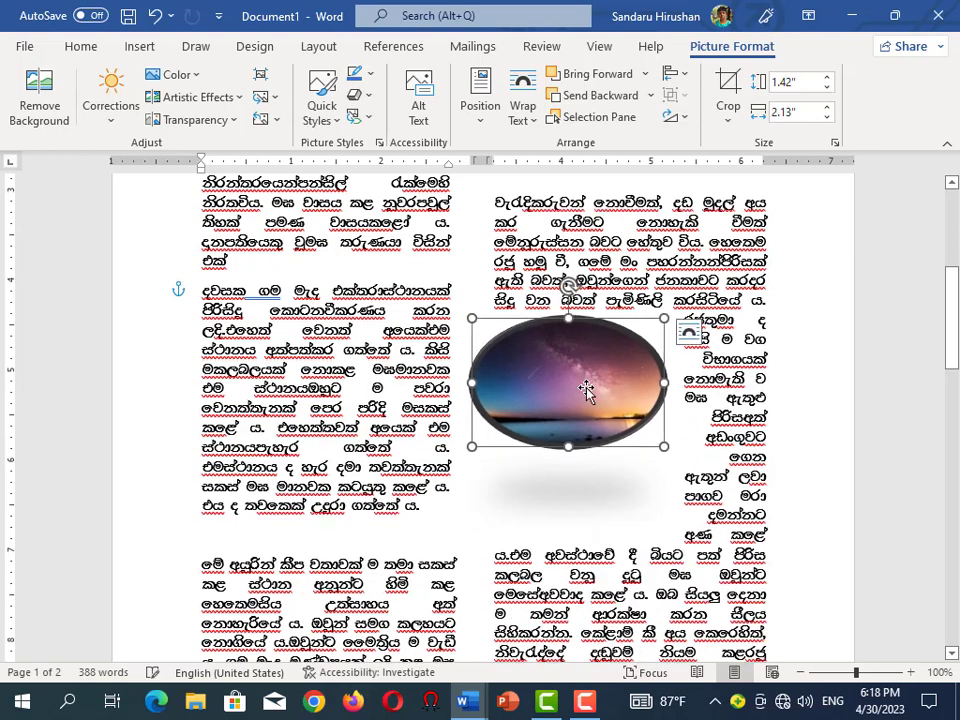
# - Give the oval photo the second 3-D preset picture effect
pyautogui.click(366, 121)
pyautogui.click(367, 121)
pyautogui.click(367, 96)
pyautogui.moveTo(412, 132)
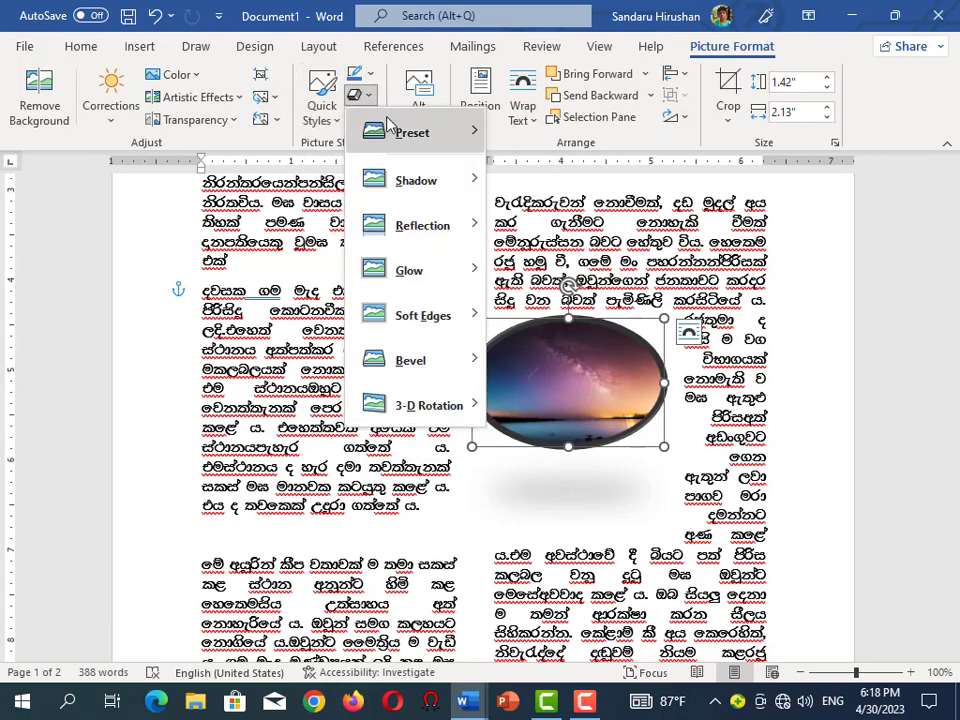
pyautogui.click(508, 163)
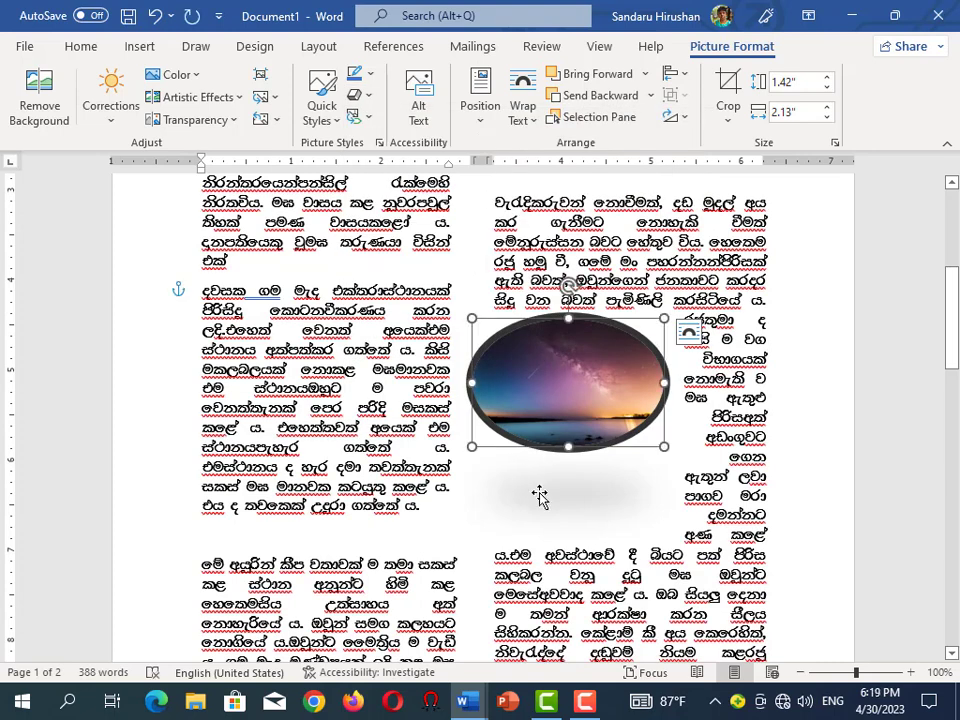
pyautogui.click(369, 97)
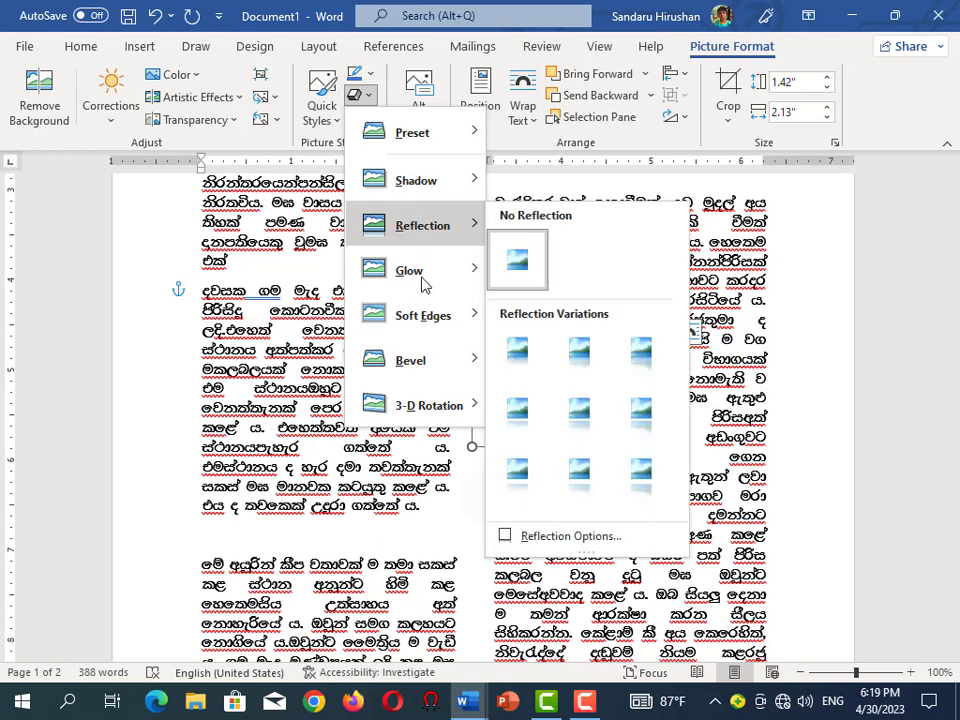
pyautogui.moveTo(411, 132)
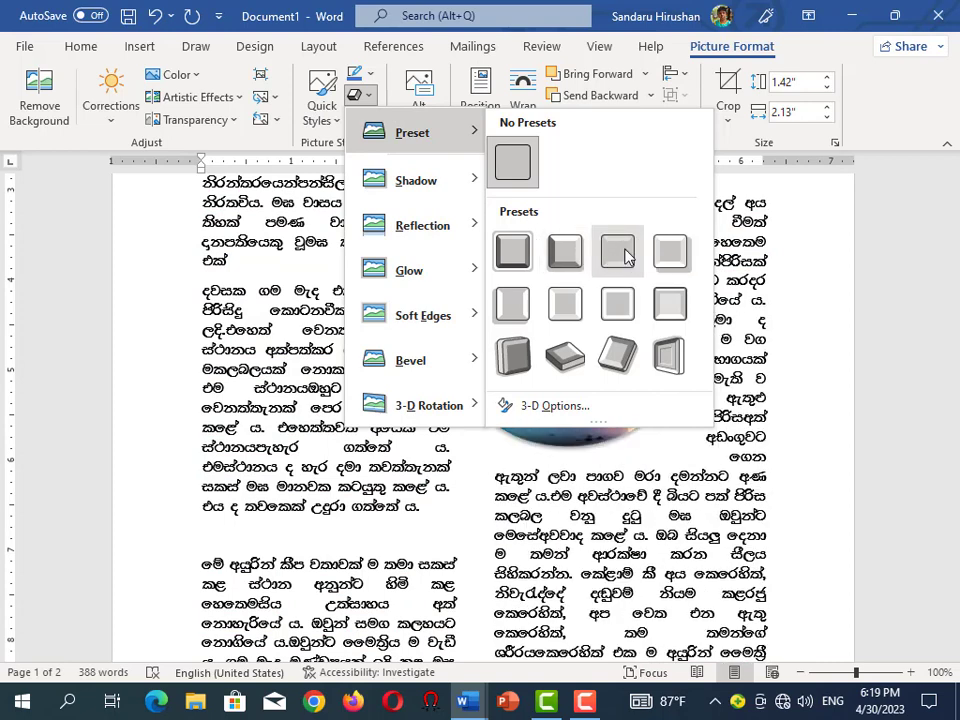
pyautogui.click(580, 252)
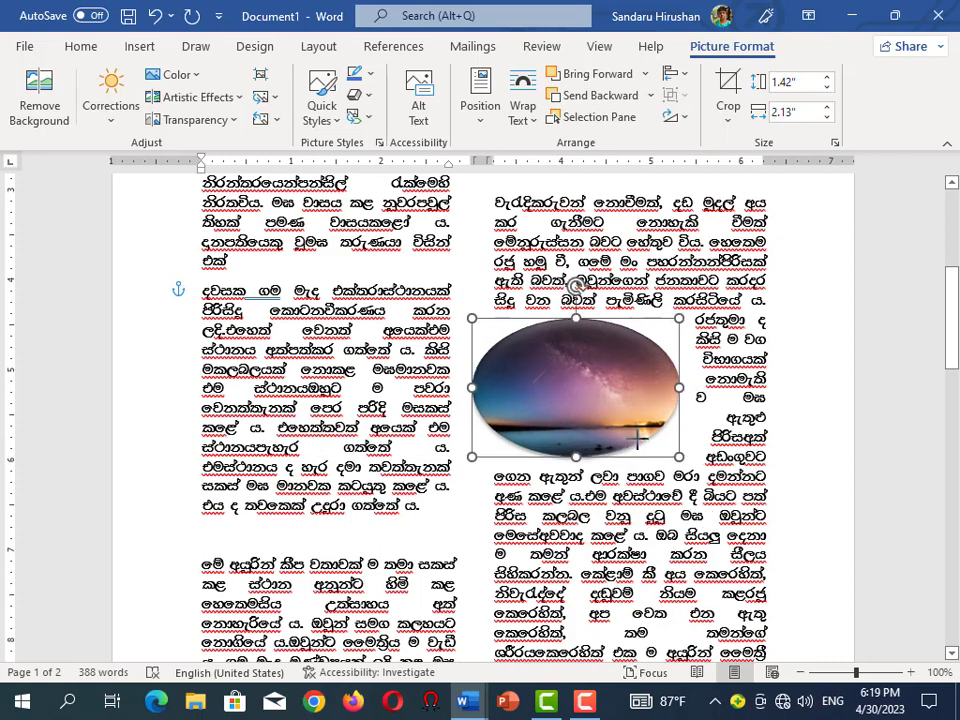
# - Shrink the oval photo to 1.27 × 1.91 inches and move it into the left column's opening paragraph
pyautogui.moveTo(664, 447); pyautogui.dragTo(644, 433)
pyautogui.moveTo(564, 386)
pyautogui.mouseDown()
pyautogui.moveTo(581, 365)
pyautogui.moveTo(592, 471)
pyautogui.moveTo(567, 534)
pyautogui.mouseUp()
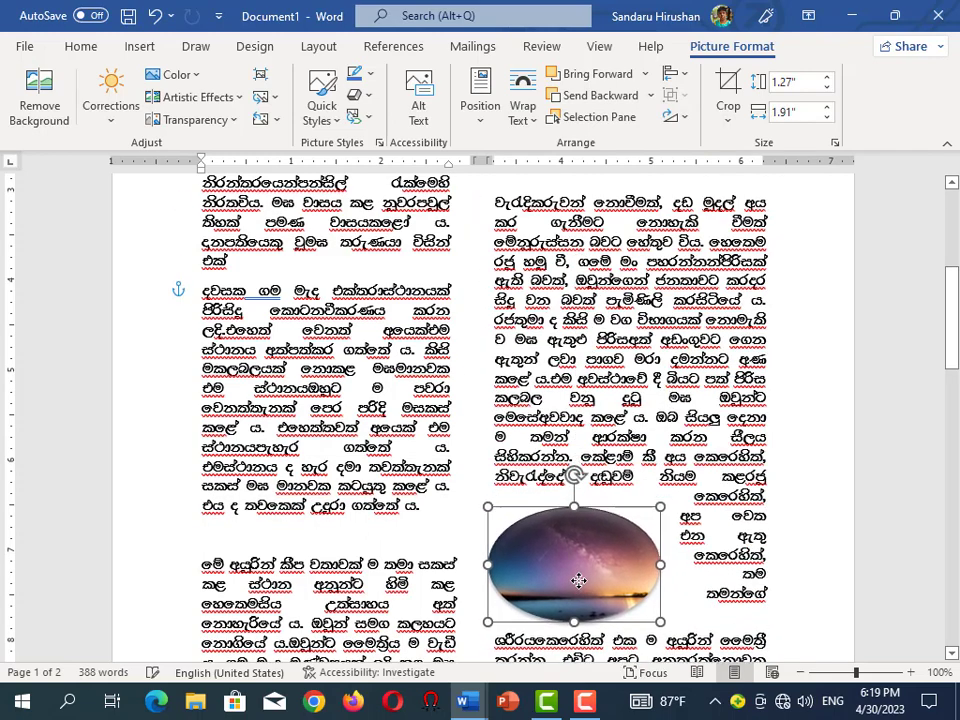
pyautogui.scroll(2, 567, 536)
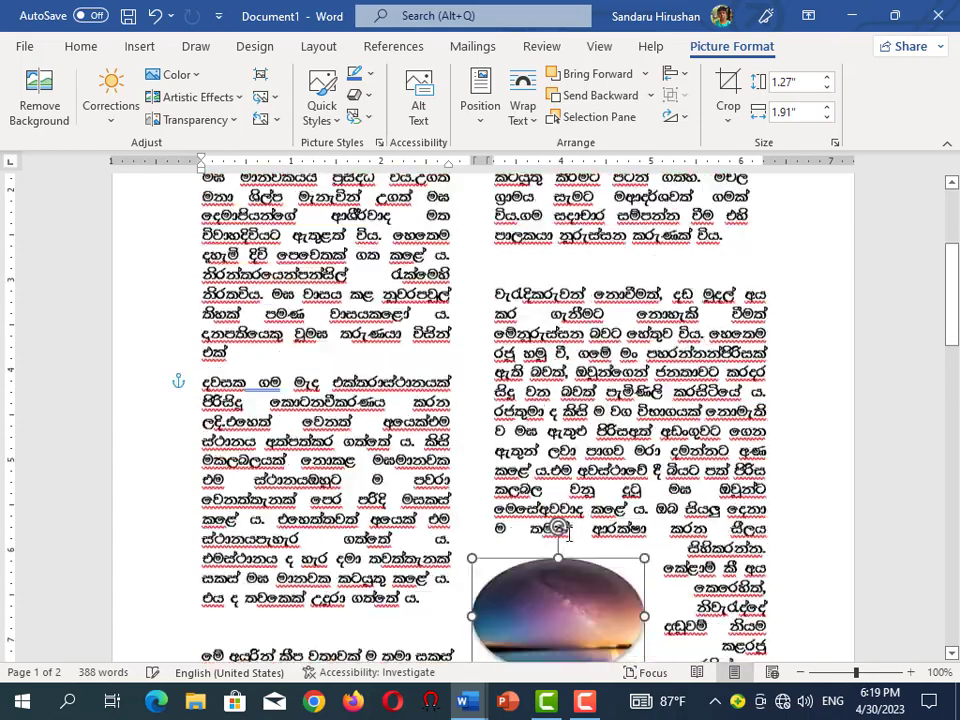
pyautogui.scroll(1, 568, 533)
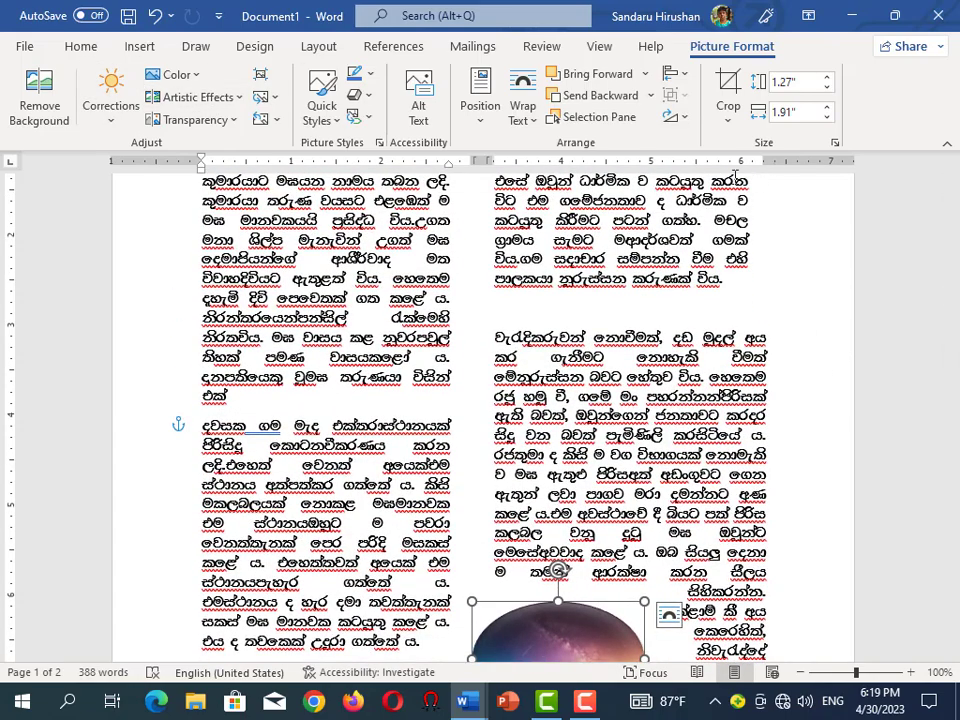
pyautogui.moveTo(546, 630)
pyautogui.mouseDown()
pyautogui.moveTo(562, 487)
pyautogui.moveTo(265, 568)
pyautogui.moveTo(268, 186)
pyautogui.mouseUp()
pyautogui.scroll(4, 283, 276)
pyautogui.scroll(1, 283, 276)
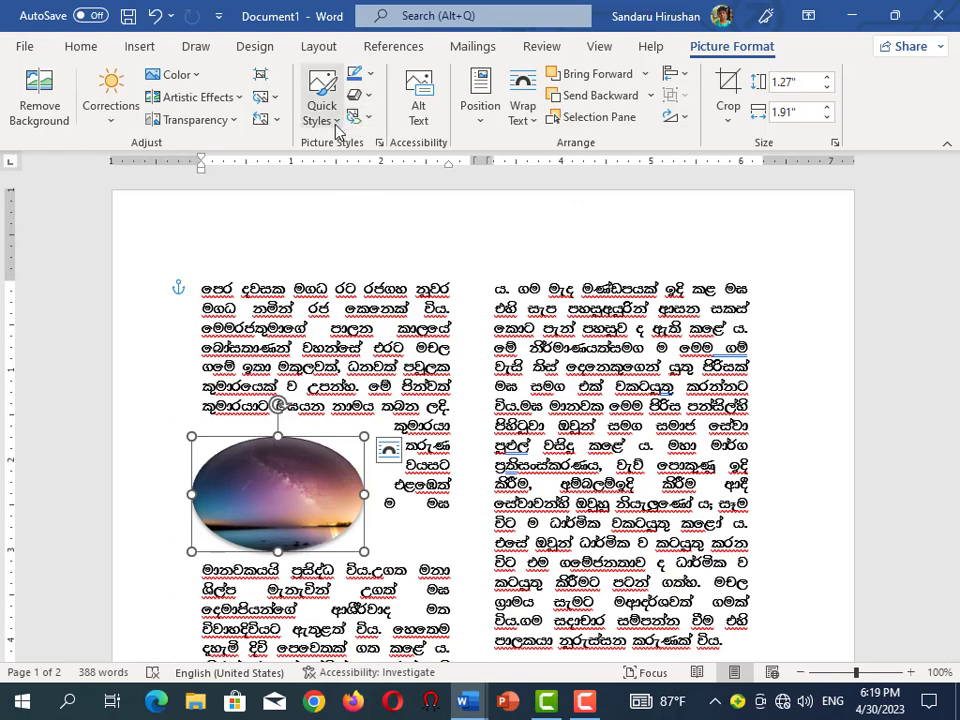
# - Delete the oval night-sky picture from the story
pyautogui.press('Delete')
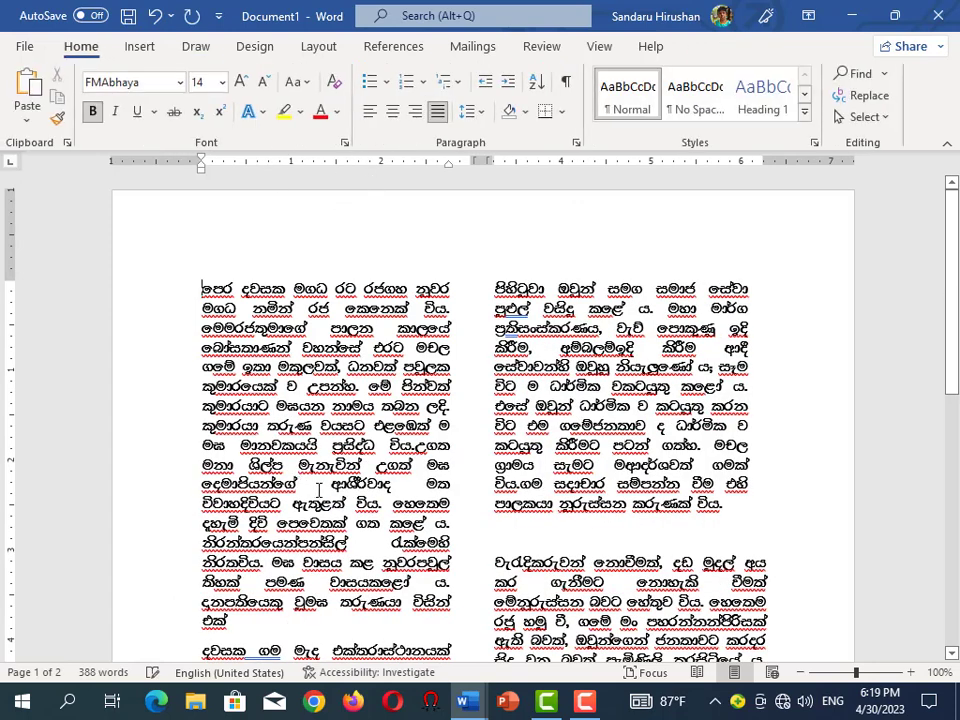
pyautogui.scroll(-2, 310, 490)
pyautogui.scroll(-2, 318, 492)
pyautogui.scroll(-2, 318, 492)
pyautogui.scroll(-2, 318, 492)
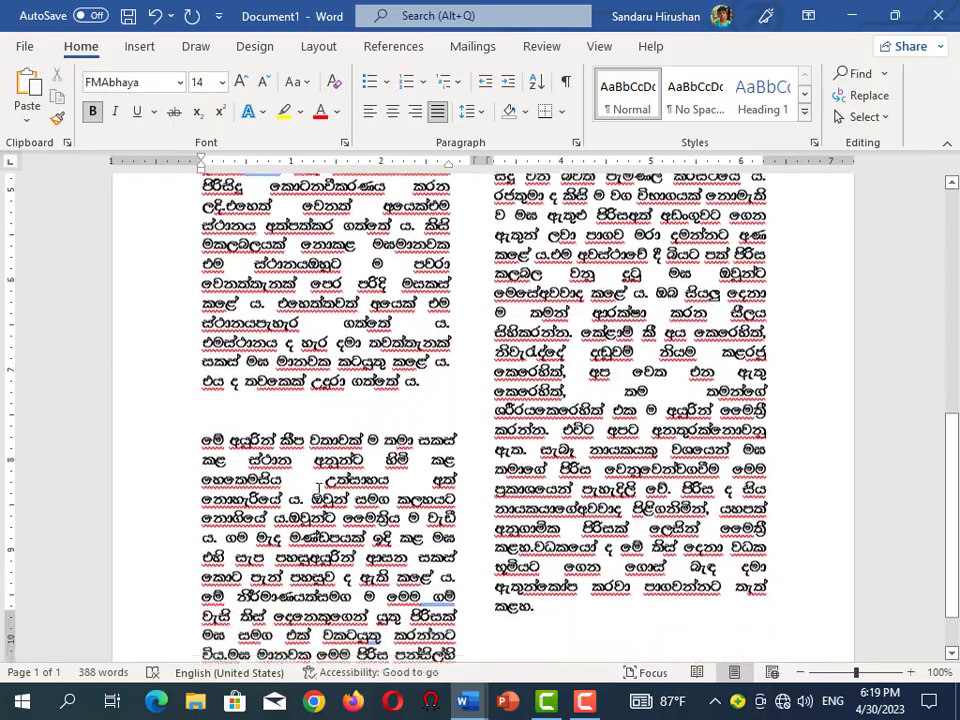
pyautogui.scroll(-2, 318, 492)
pyautogui.scroll(3, 318, 490)
pyautogui.scroll(3, 318, 490)
pyautogui.scroll(2, 300, 450)
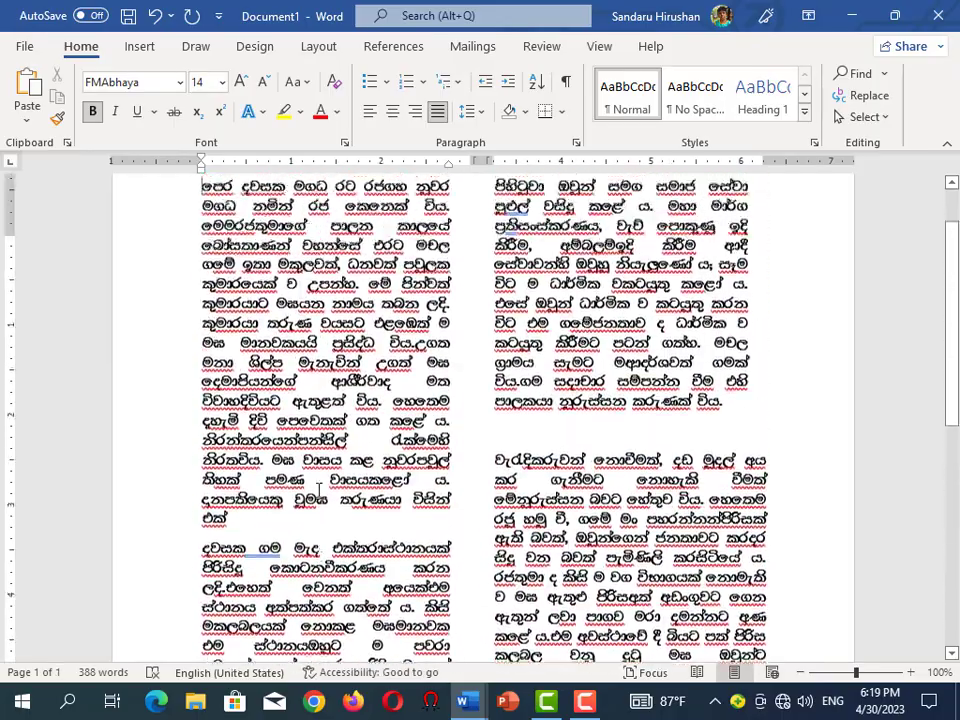
pyautogui.scroll(1, 250, 400)
# - Apply continuous line numbering so the story's lines run from 1 to 43
pyautogui.moveTo(200, 289); pyautogui.dragTo(288, 617)
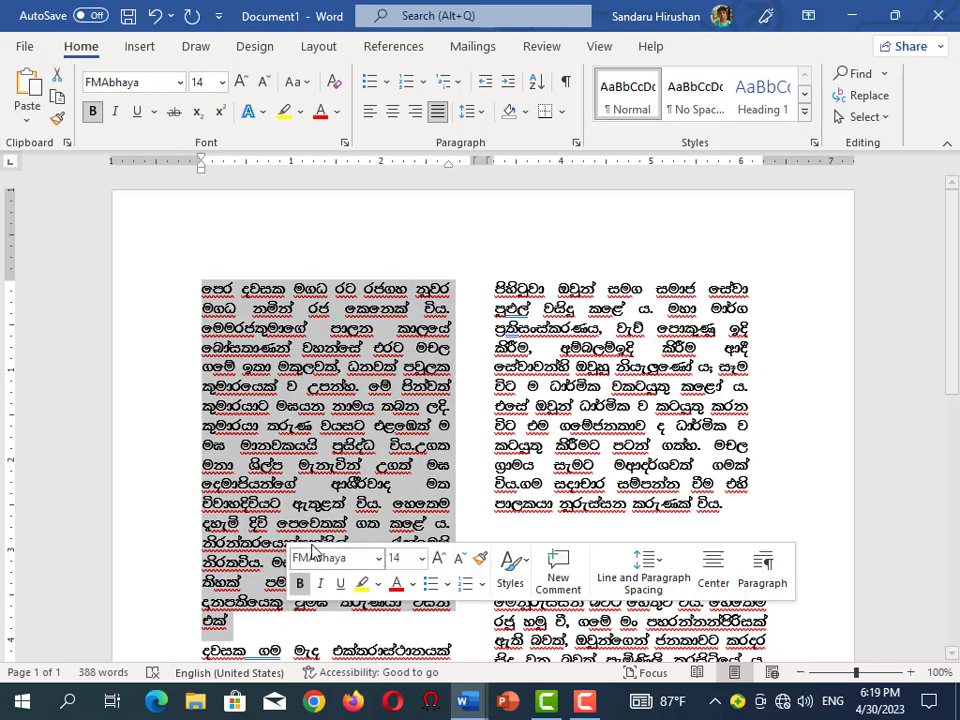
pyautogui.click(316, 48)
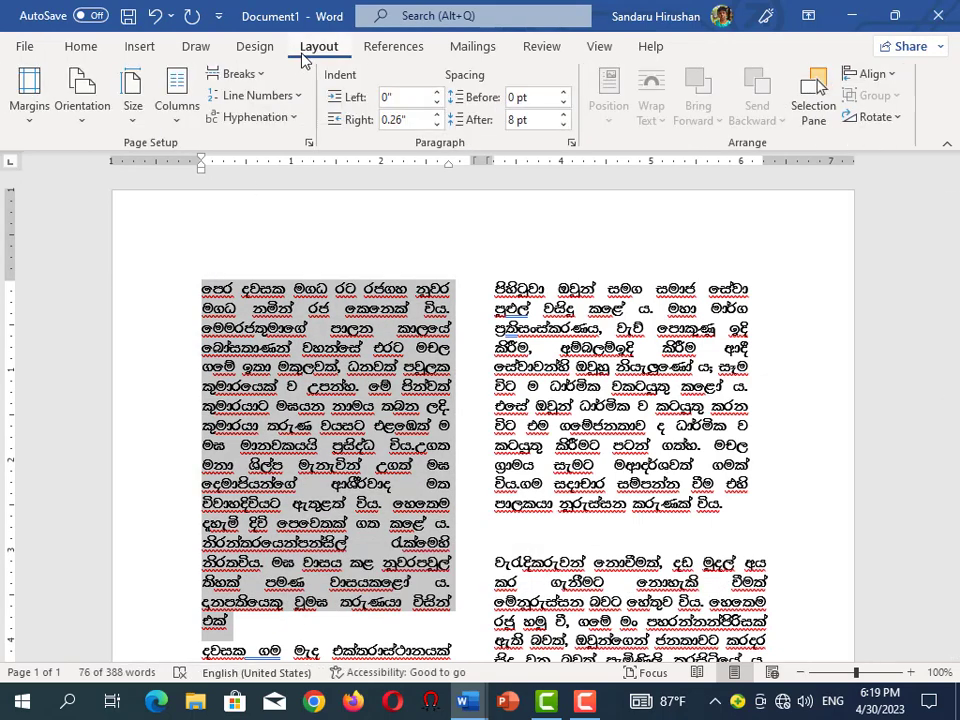
pyautogui.click(339, 231)
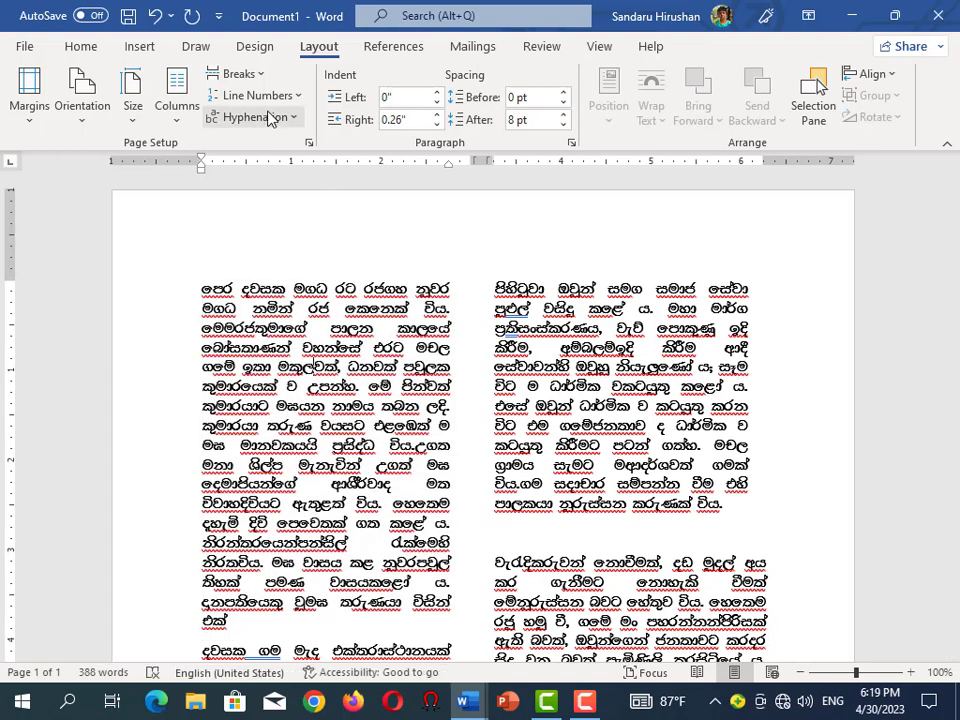
pyautogui.click(303, 96)
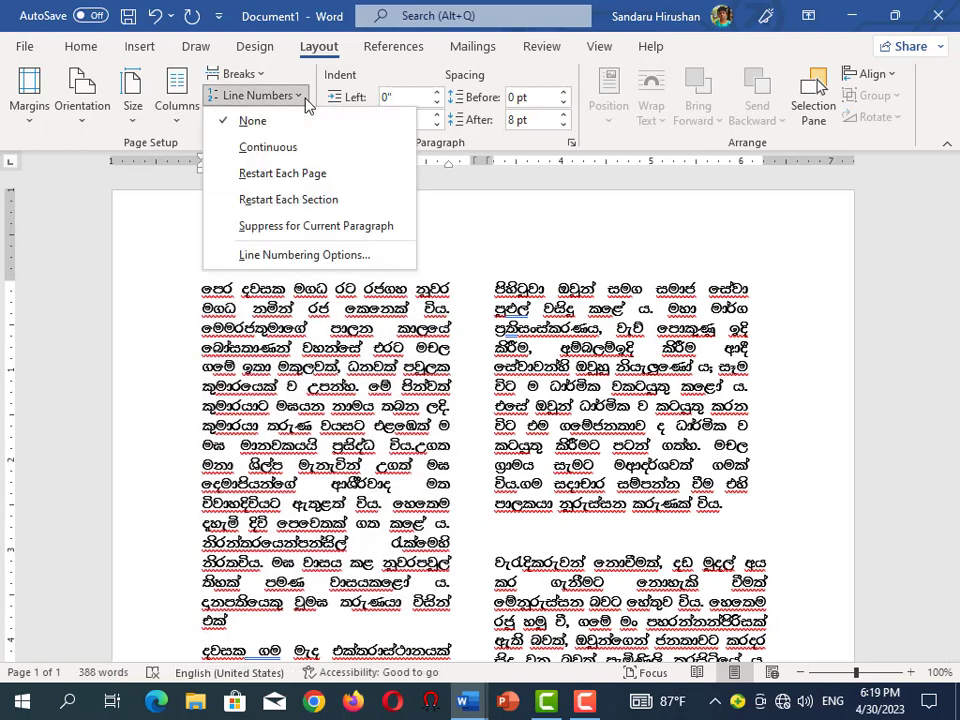
pyautogui.click(268, 148)
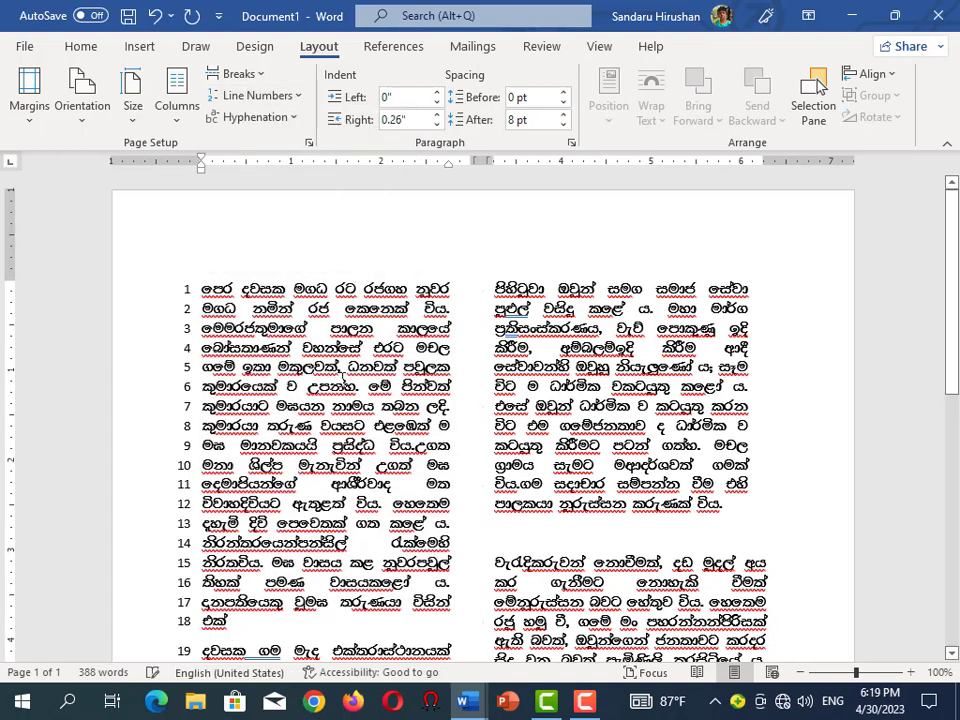
pyautogui.scroll(-2, 818, 88)
pyautogui.scroll(-5, 818, 88)
pyautogui.scroll(-3, 818, 88)
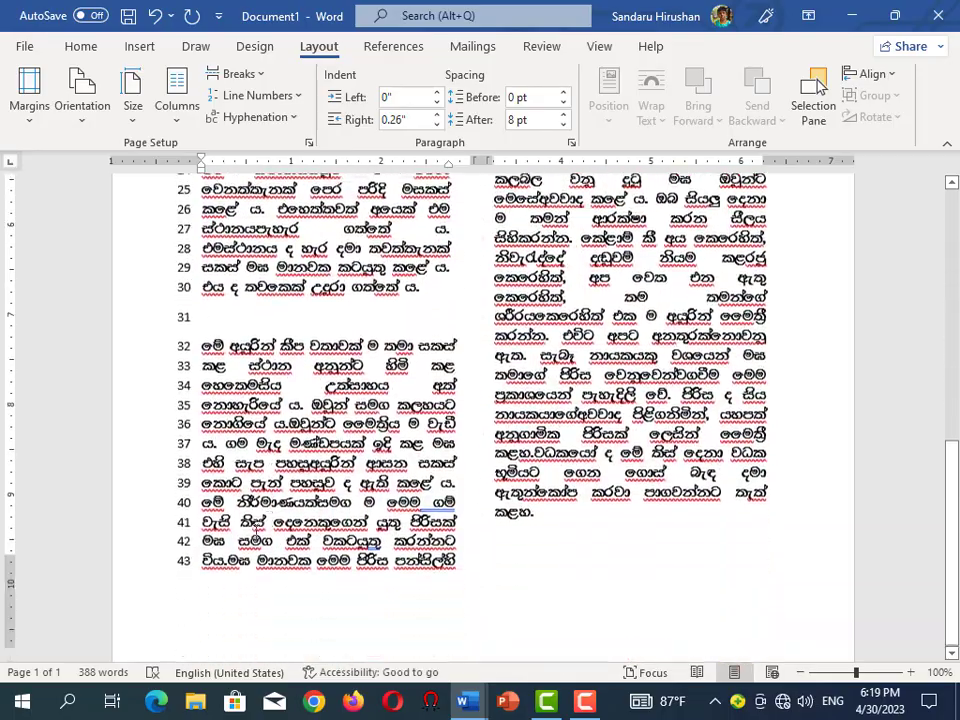
pyautogui.scroll(2, 818, 88)
pyautogui.scroll(3, 818, 88)
pyautogui.scroll(3, 818, 88)
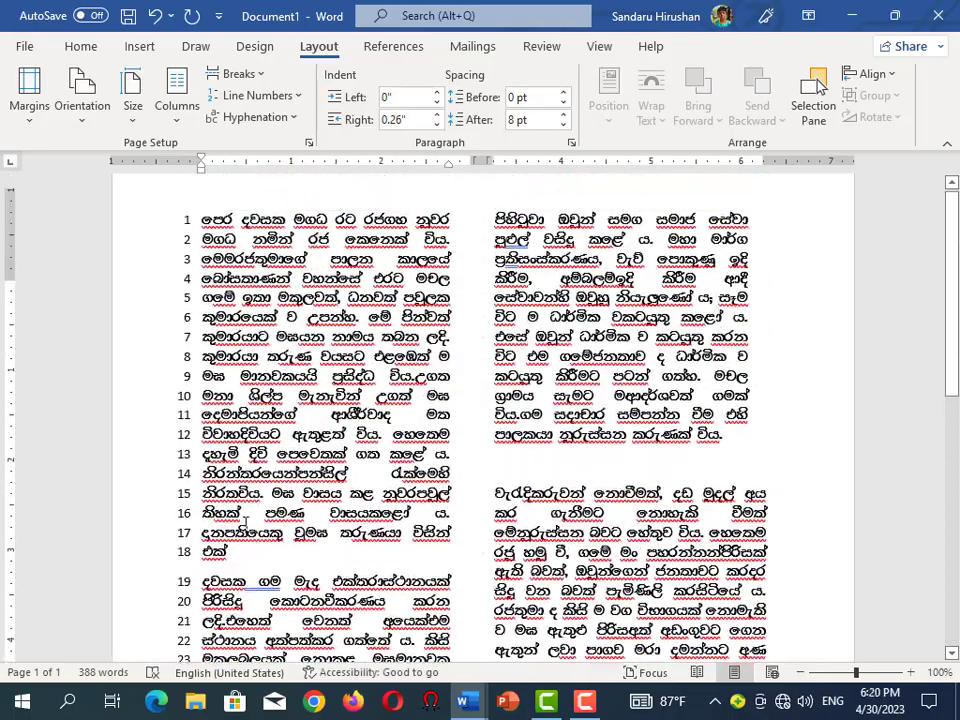
pyautogui.scroll(2, 818, 88)
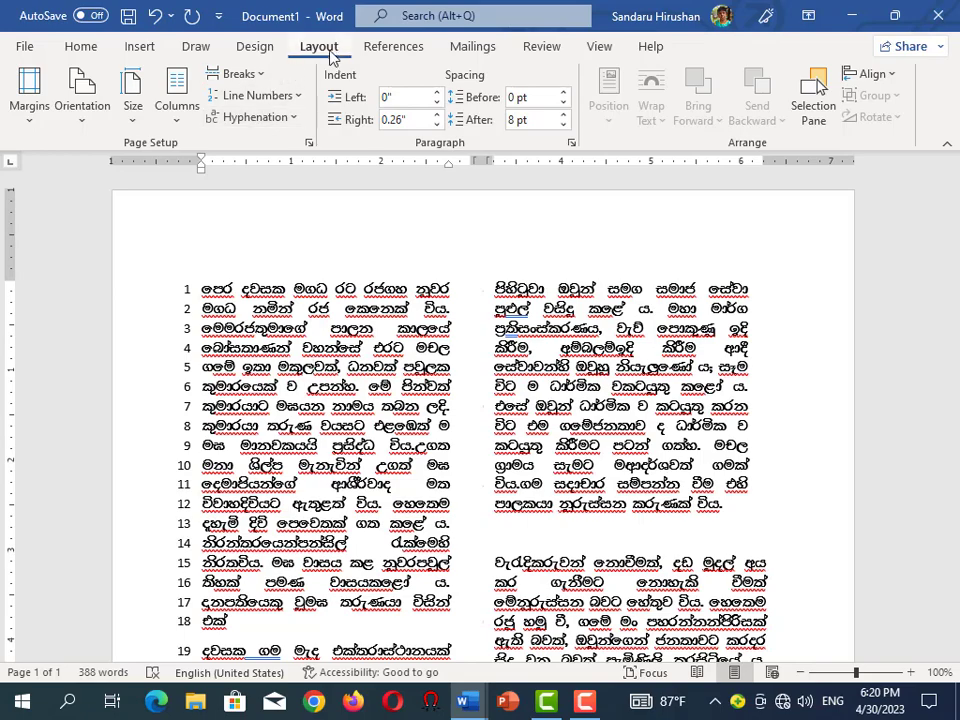
pyautogui.click(290, 96)
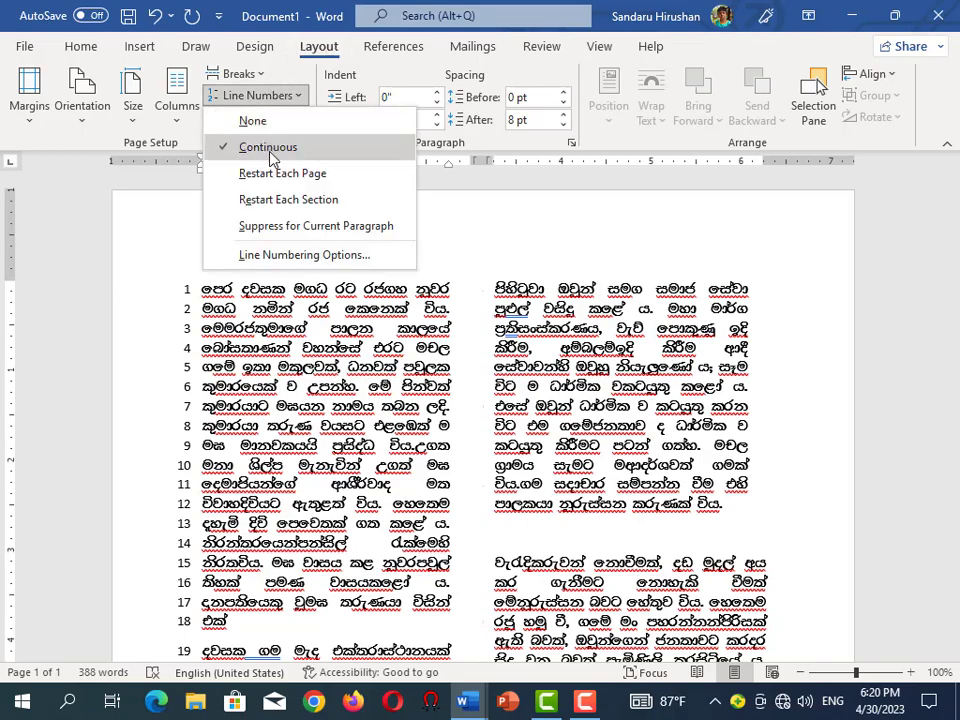
pyautogui.click(205, 127)
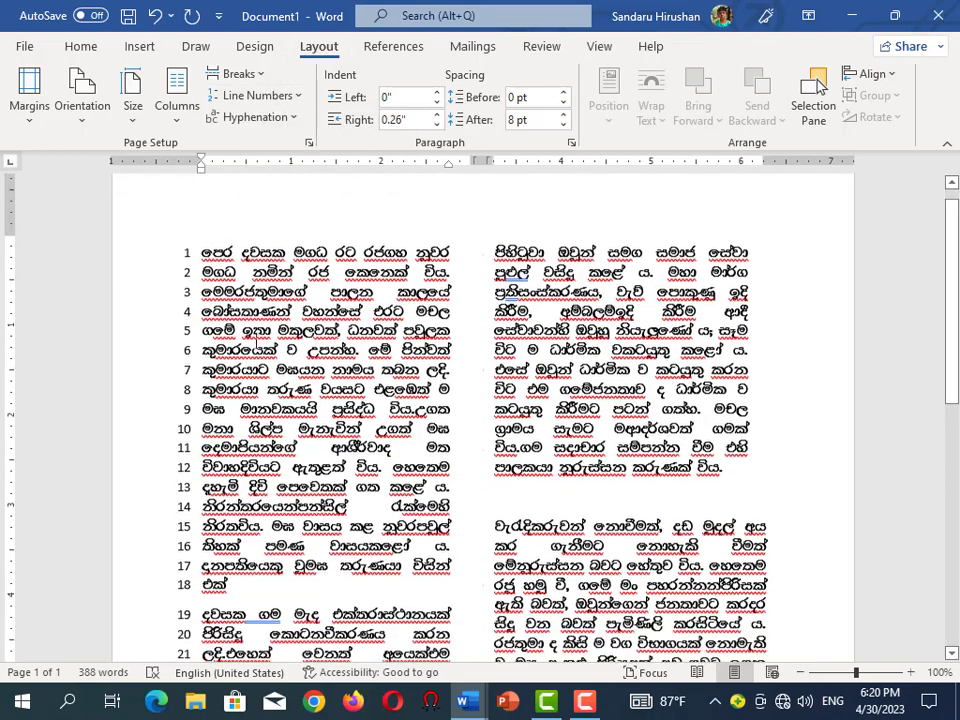
pyautogui.scroll(-5, 252, 216)
pyautogui.scroll(-2, 915, 510)
pyautogui.scroll(-1, 915, 510)
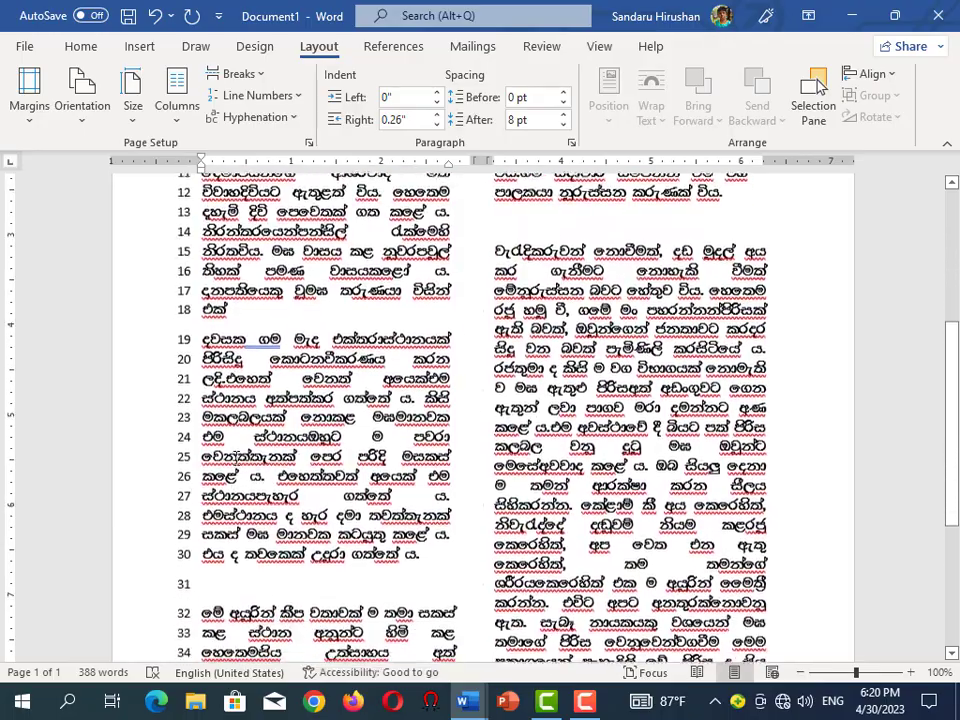
pyautogui.scroll(-1, 915, 510)
pyautogui.scroll(-1, 943, 490)
pyautogui.scroll(-2, 934, 574)
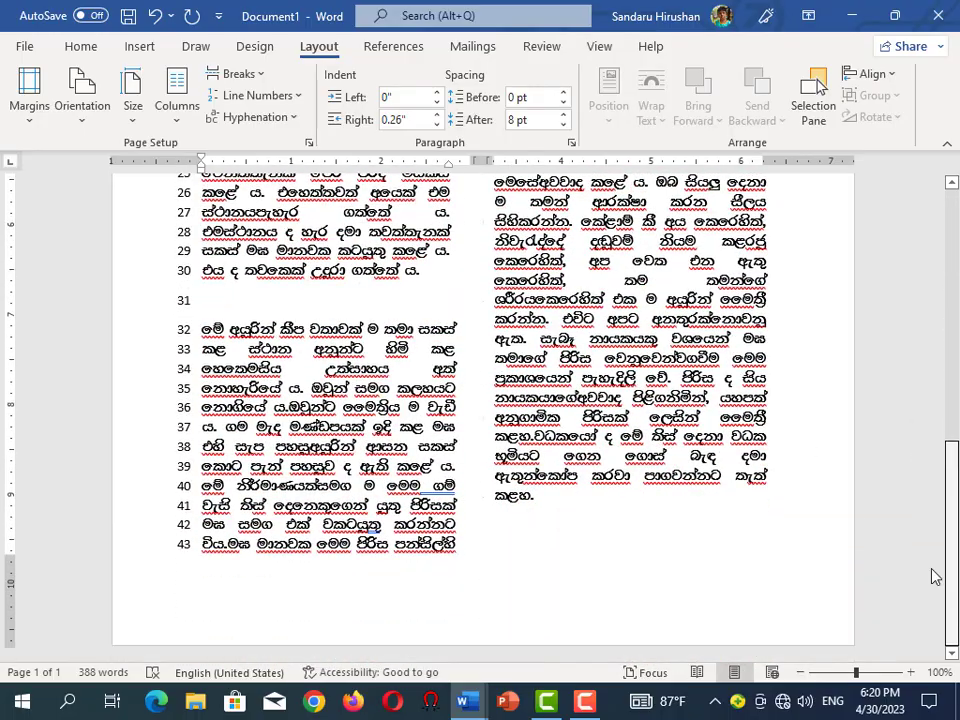
pyautogui.scroll(10, 934, 574)
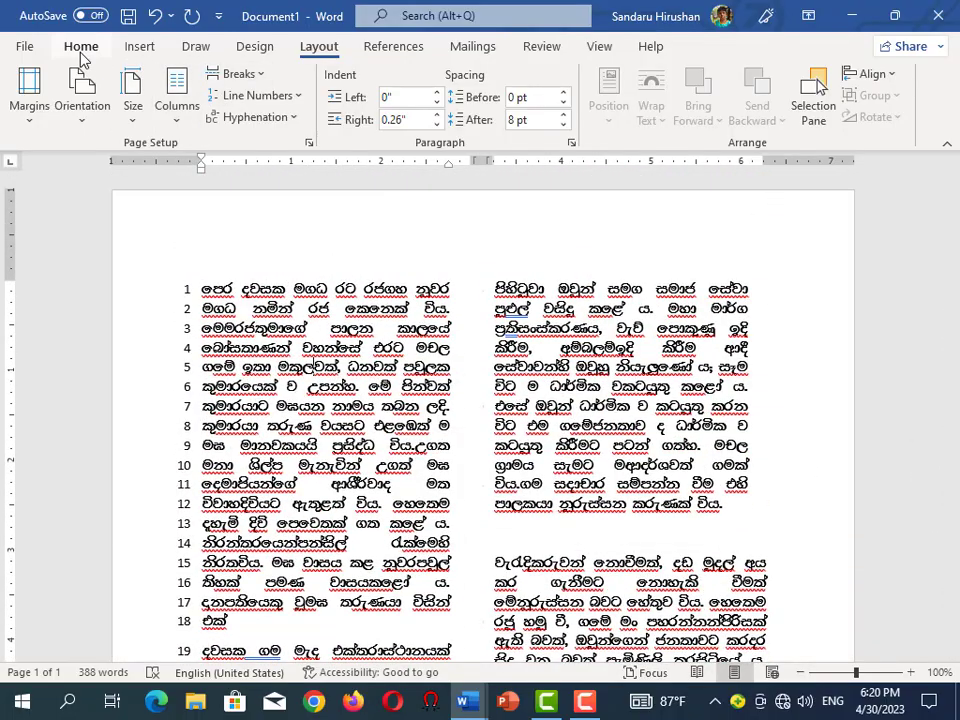
# - Undo the line numbering and leave hyphenation turned off
pyautogui.click(155, 25)
pyautogui.click(290, 118)
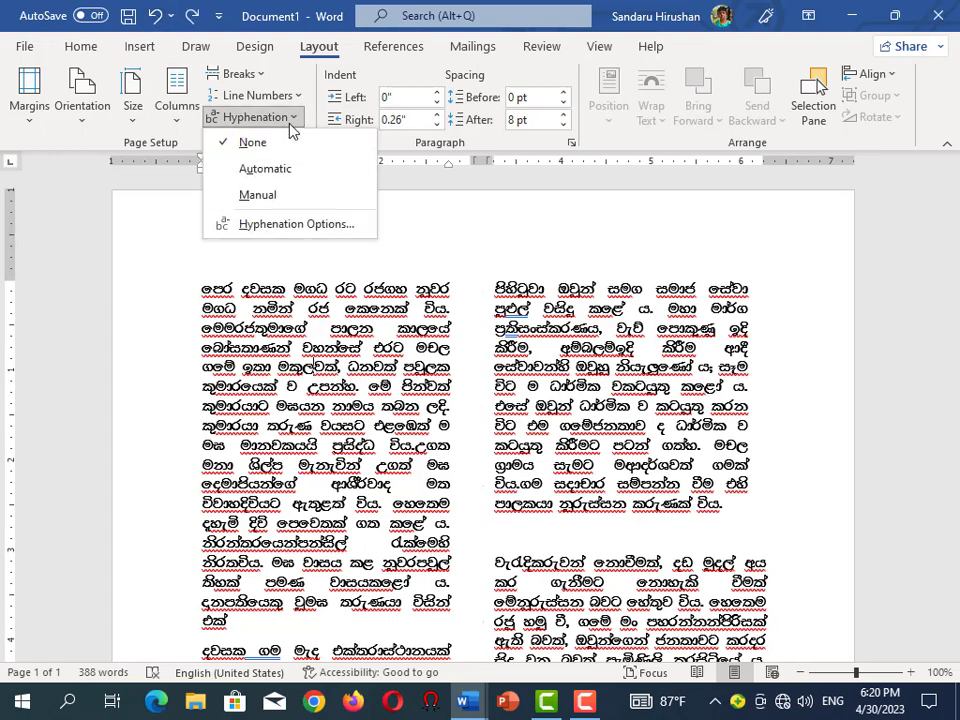
pyautogui.click(255, 117)
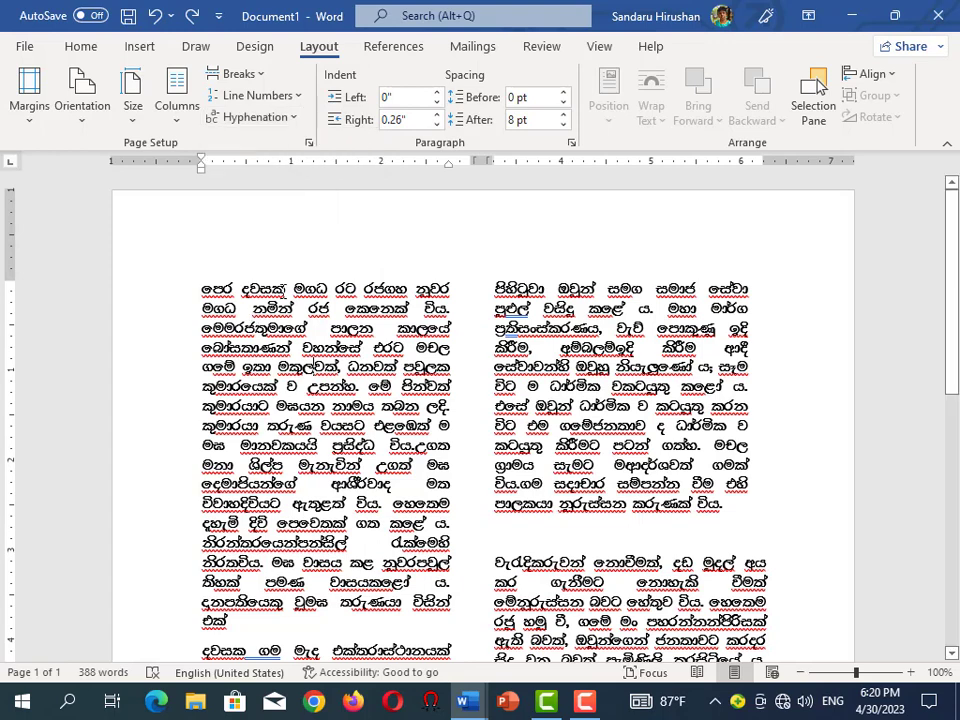
pyautogui.scroll(-1, 393, 175)
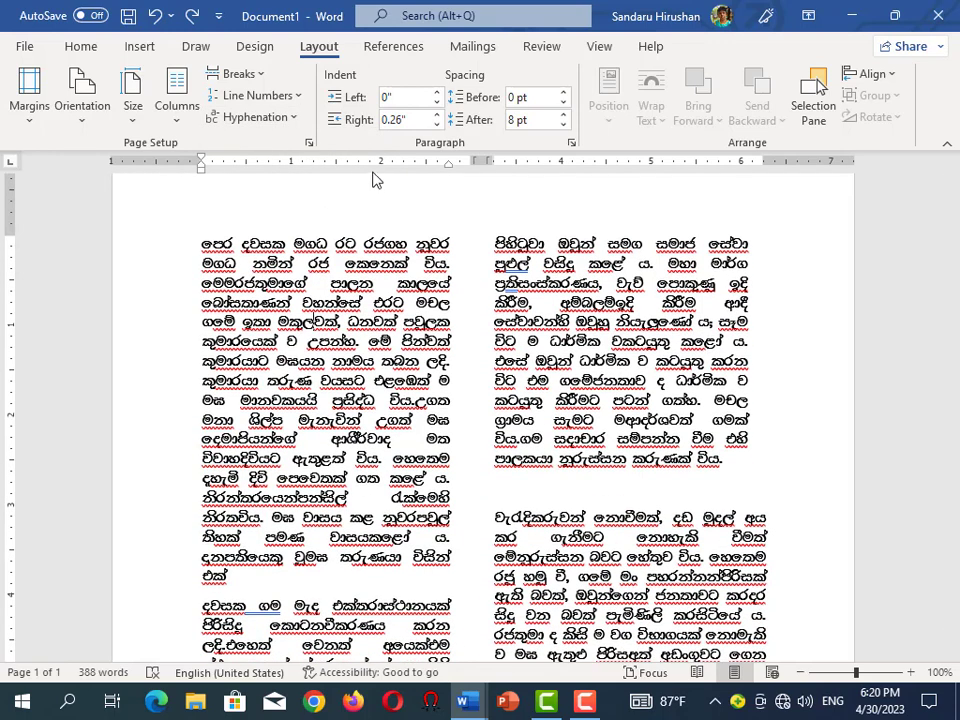
# - Try different indents, ending with a 0" left indent and 0.2" right indent
pyautogui.click(437, 94)
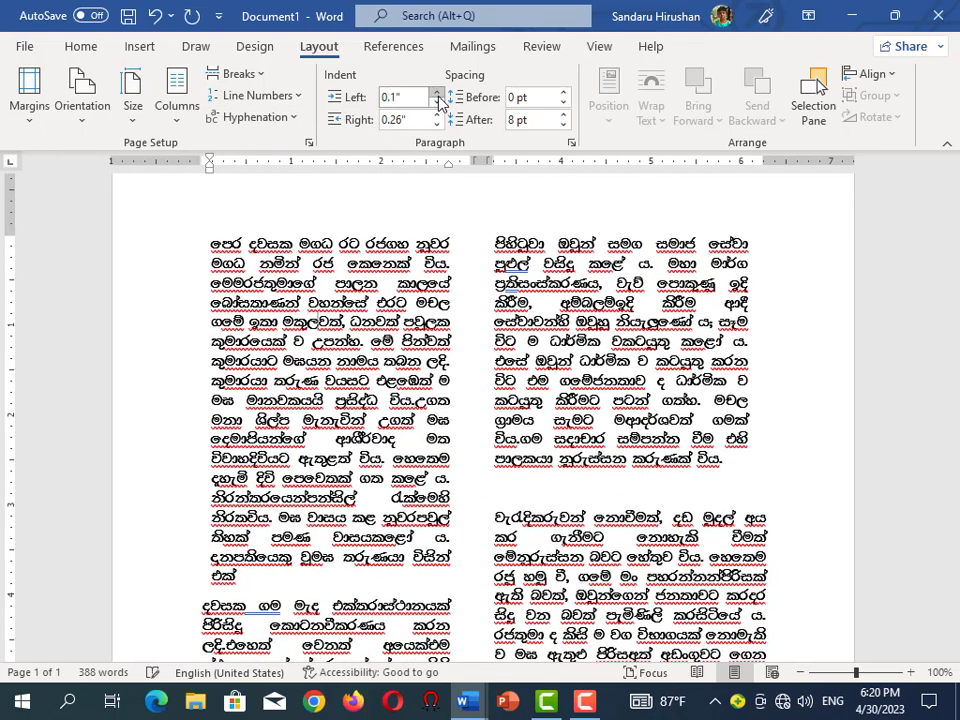
pyautogui.click(437, 94)
pyautogui.click(437, 94)
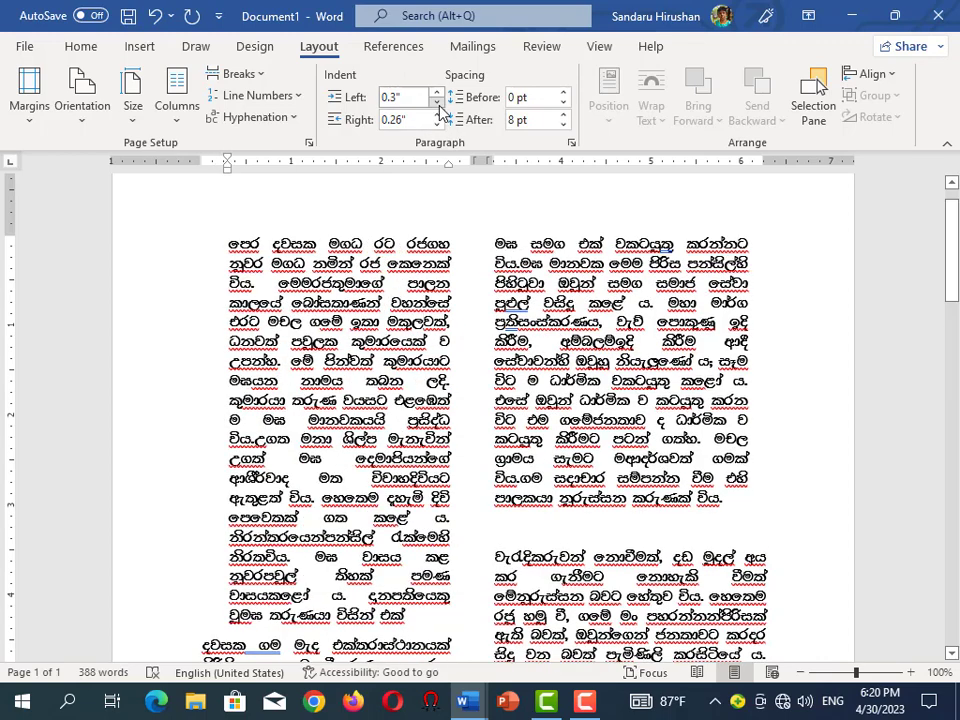
pyautogui.click(437, 103)
pyautogui.click(437, 103)
pyautogui.click(437, 103)
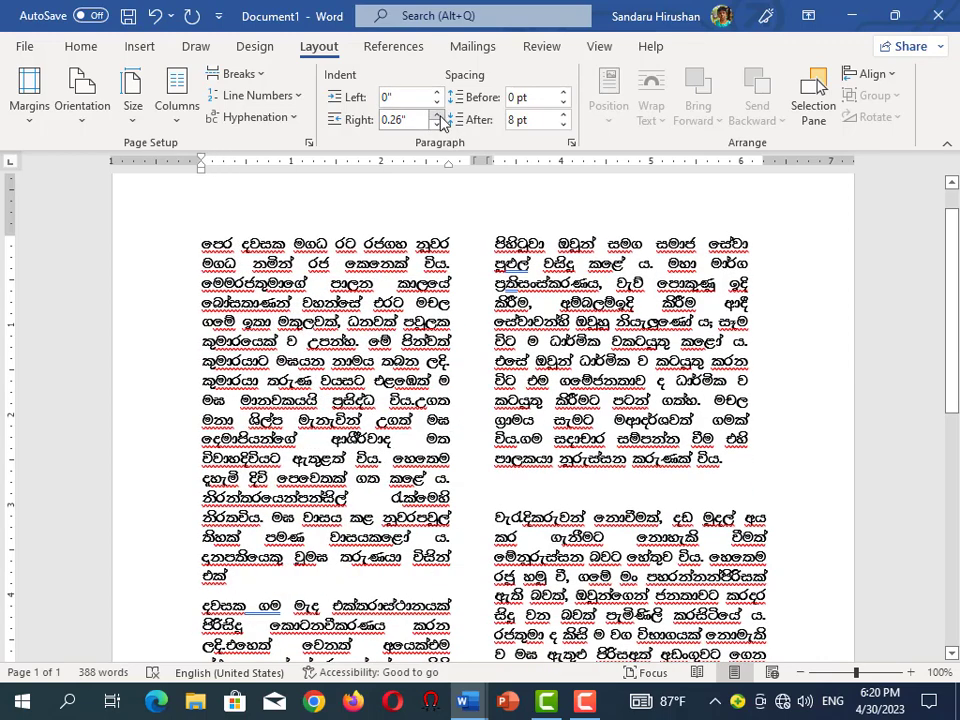
pyautogui.click(437, 114)
pyautogui.click(437, 114)
pyautogui.click(437, 124)
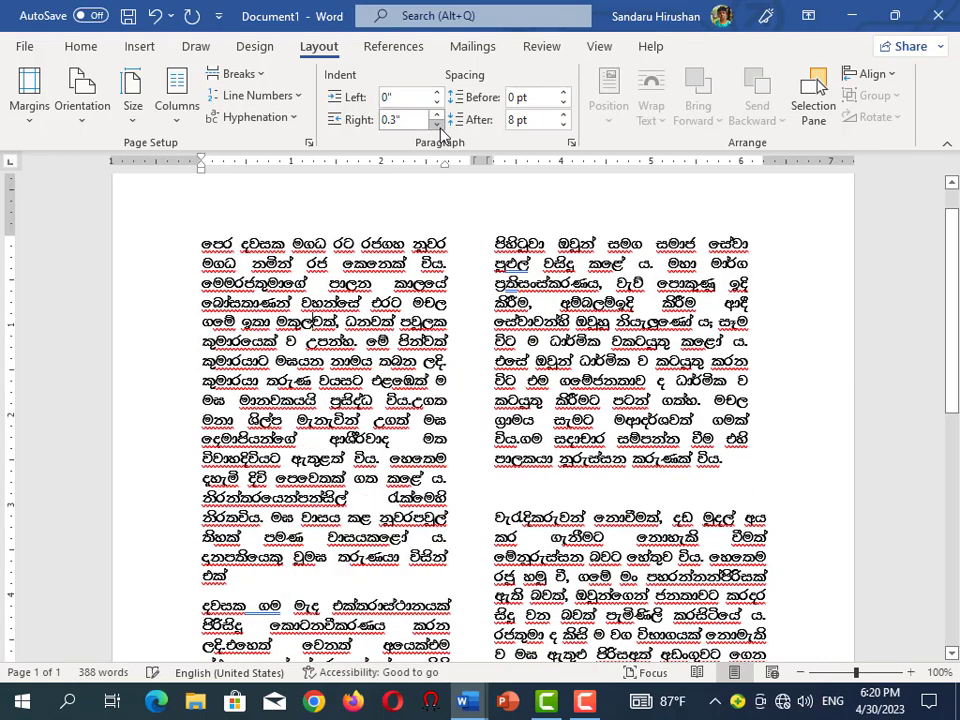
pyautogui.click(437, 124)
# - Set paragraph spacing to 0 pt before and 18 pt after
pyautogui.click(563, 93)
pyautogui.click(563, 93)
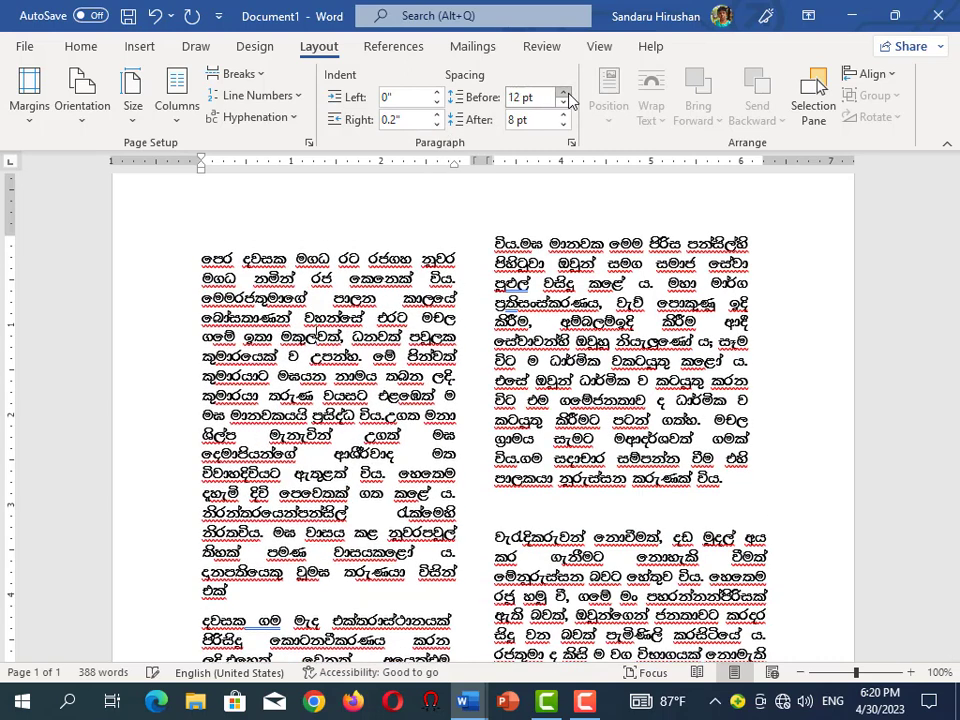
pyautogui.click(563, 93)
pyautogui.click(562, 95)
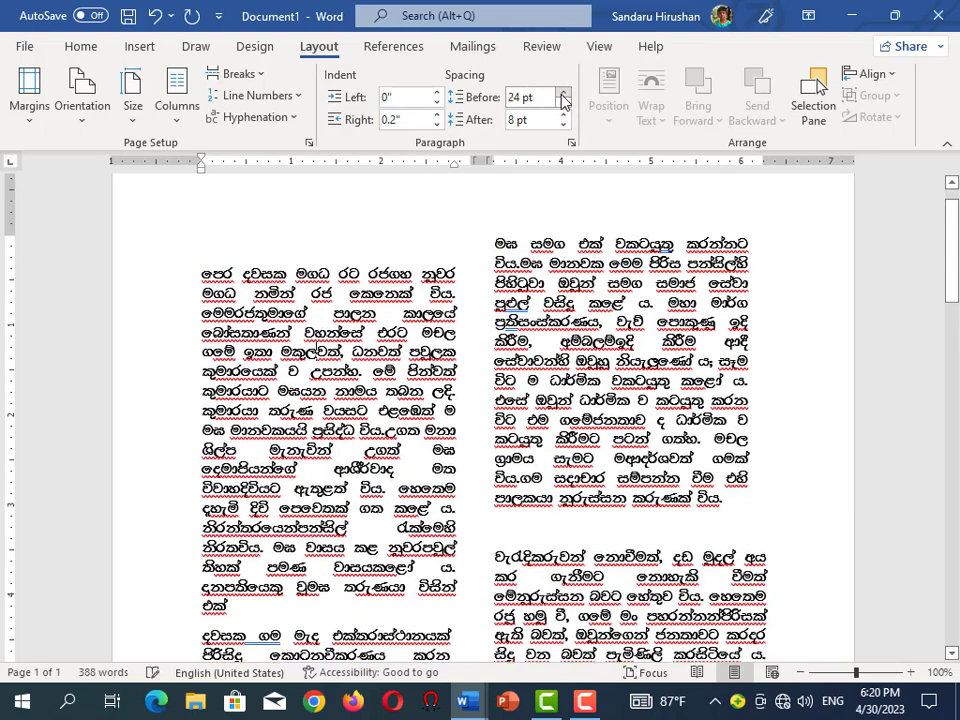
pyautogui.click(563, 95)
pyautogui.click(562, 104)
pyautogui.click(562, 104)
pyautogui.click(562, 104)
pyautogui.click(562, 104)
pyautogui.click(562, 104)
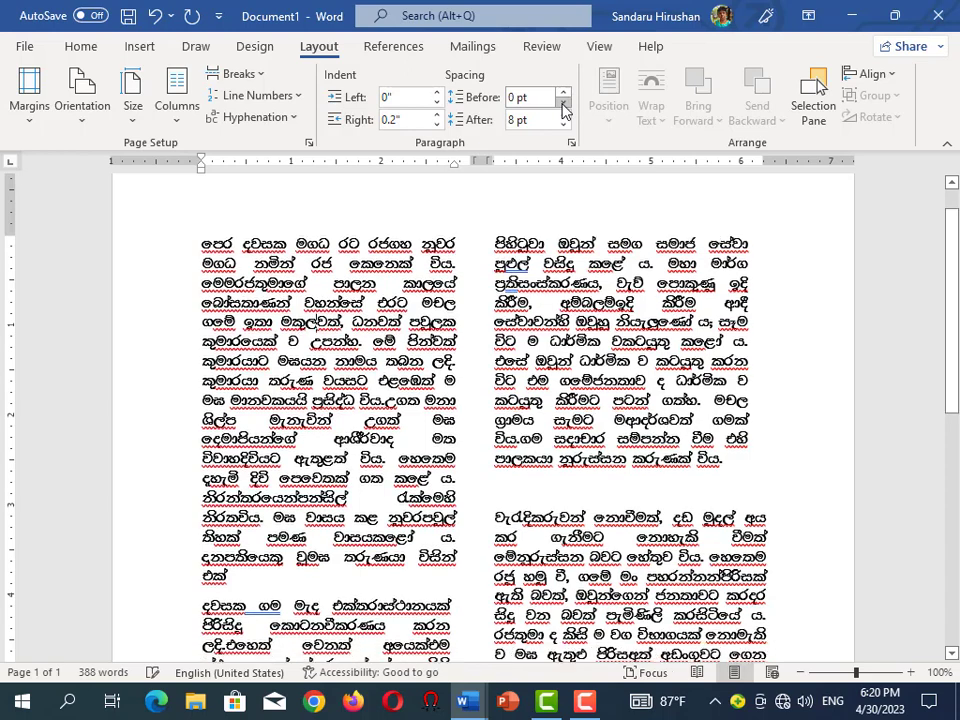
pyautogui.click(563, 115)
pyautogui.click(563, 115)
pyautogui.click(563, 115)
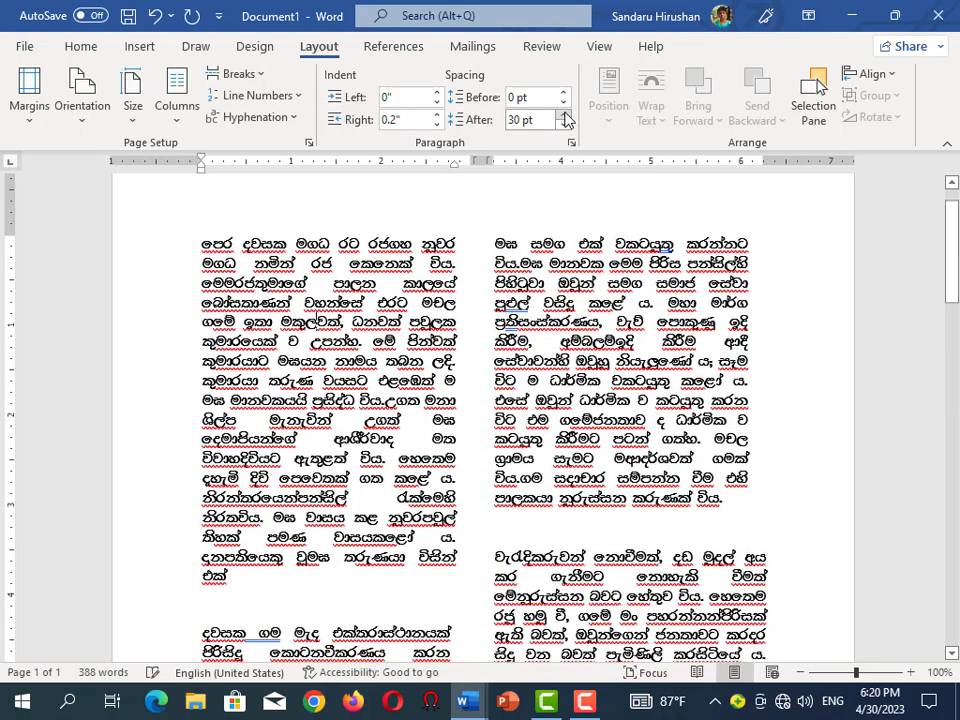
pyautogui.click(563, 124)
pyautogui.click(563, 124)
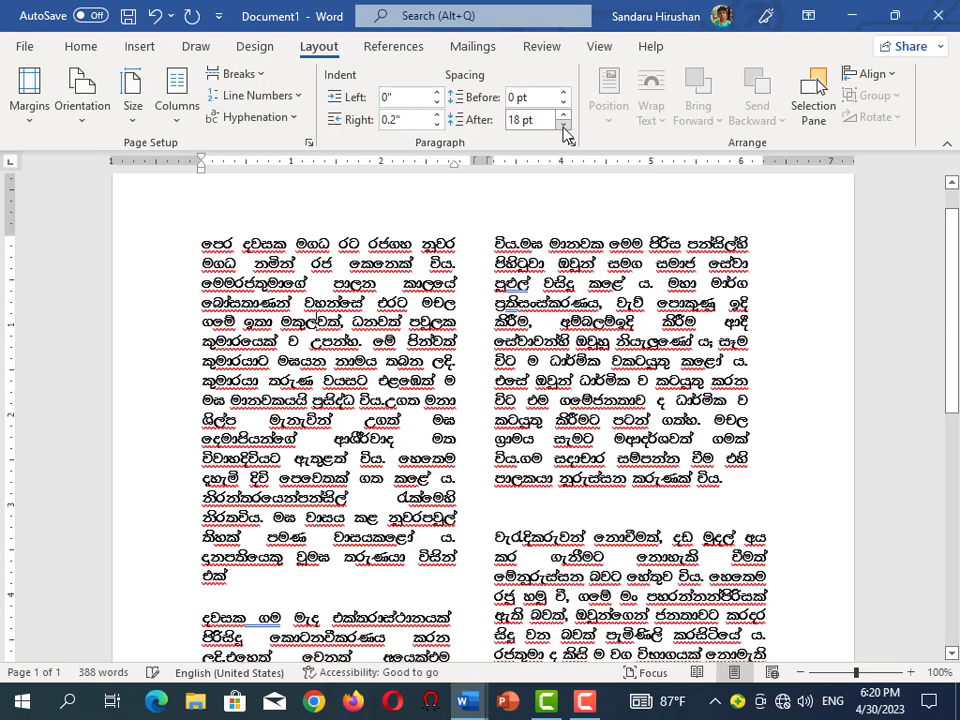
pyautogui.click(563, 124)
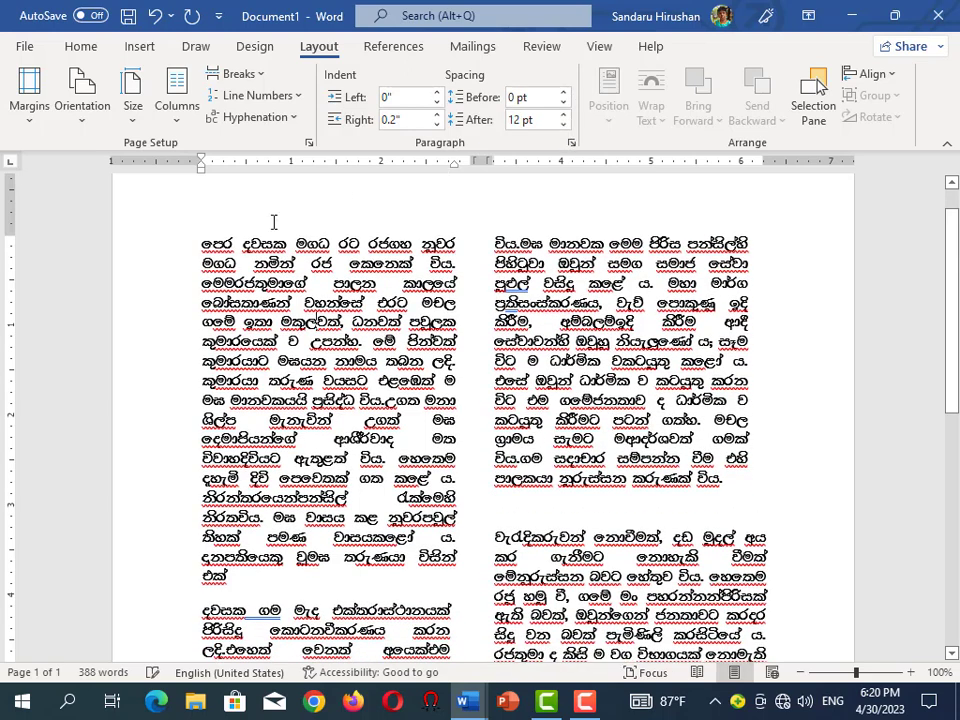
pyautogui.click(562, 124)
pyautogui.click(562, 124)
pyautogui.click(563, 115)
pyautogui.click(563, 115)
pyautogui.click(563, 115)
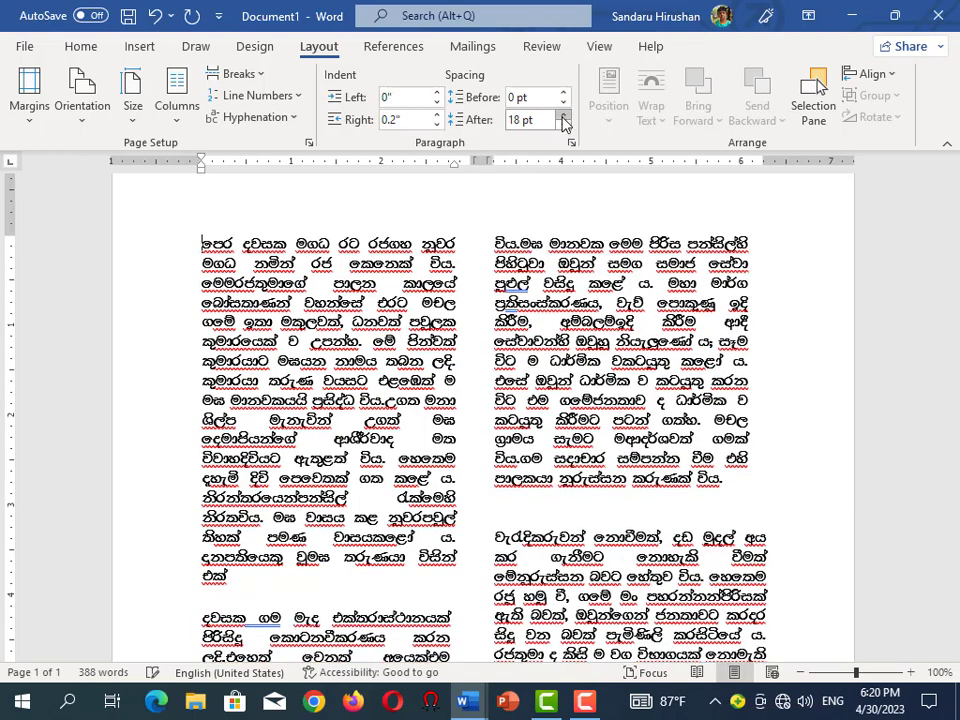
pyautogui.click(531, 208)
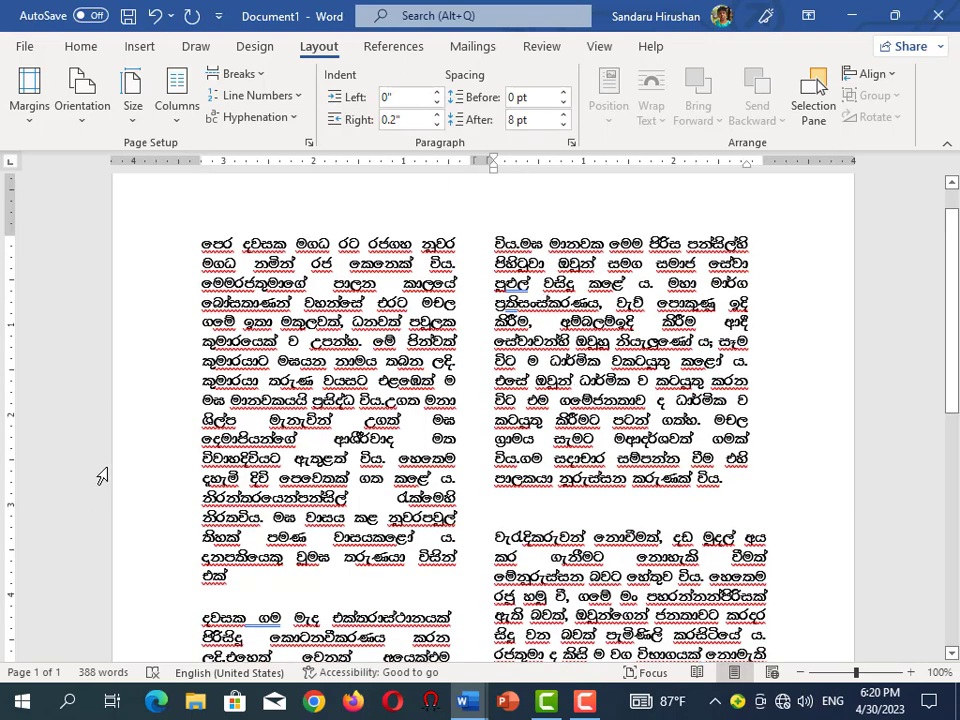
# - With the References tab showing, select the entire lower right-column paragraph
pyautogui.click(391, 58)
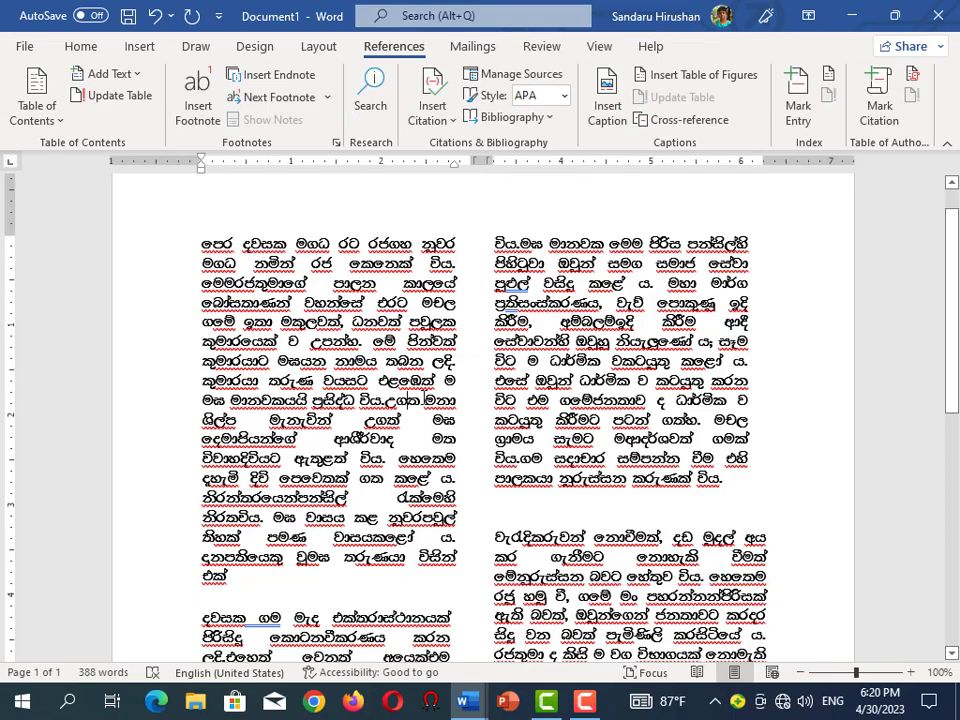
pyautogui.scroll(1, 460, 401)
pyautogui.scroll(-4, 396, 310)
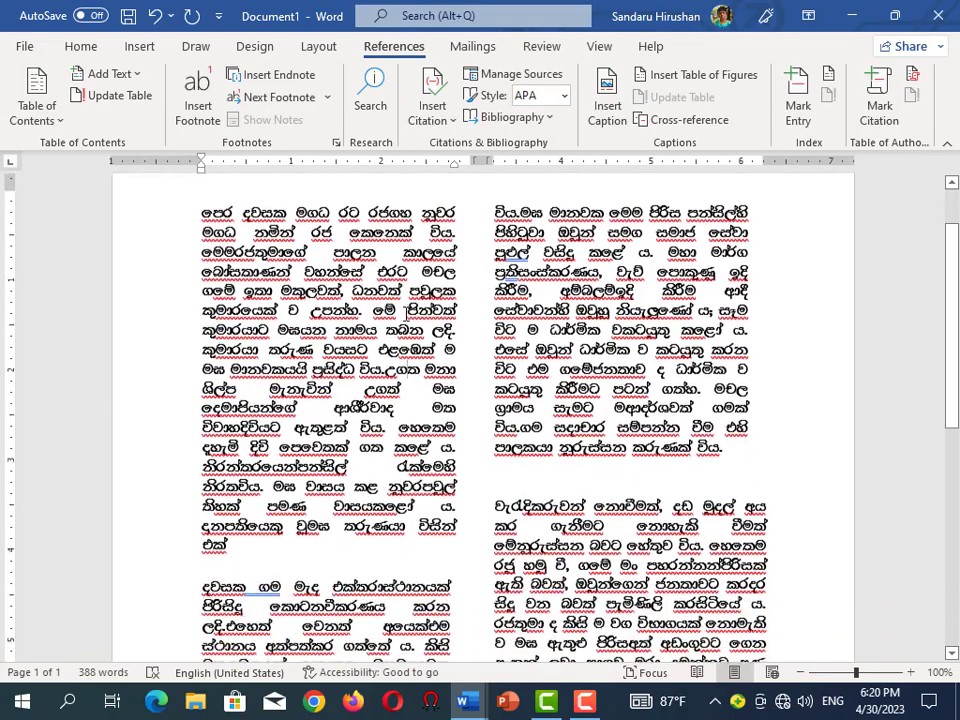
pyautogui.scroll(-2, 396, 310)
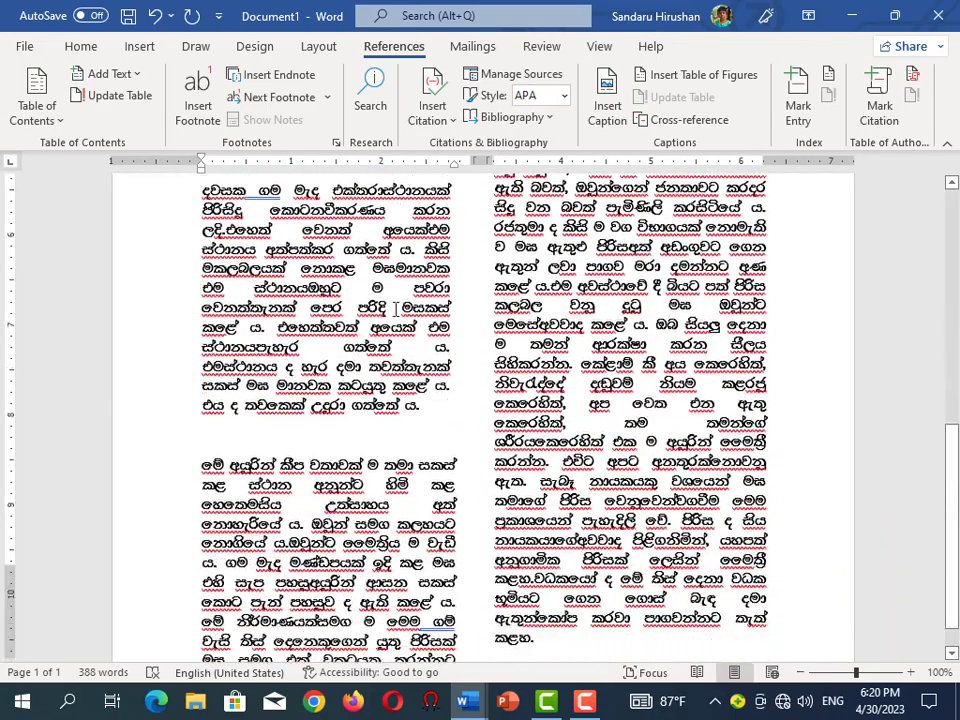
pyautogui.scroll(-2, 396, 310)
pyautogui.scroll(-2, 390, 325)
pyautogui.scroll(4, 380, 340)
pyautogui.scroll(3, 380, 347)
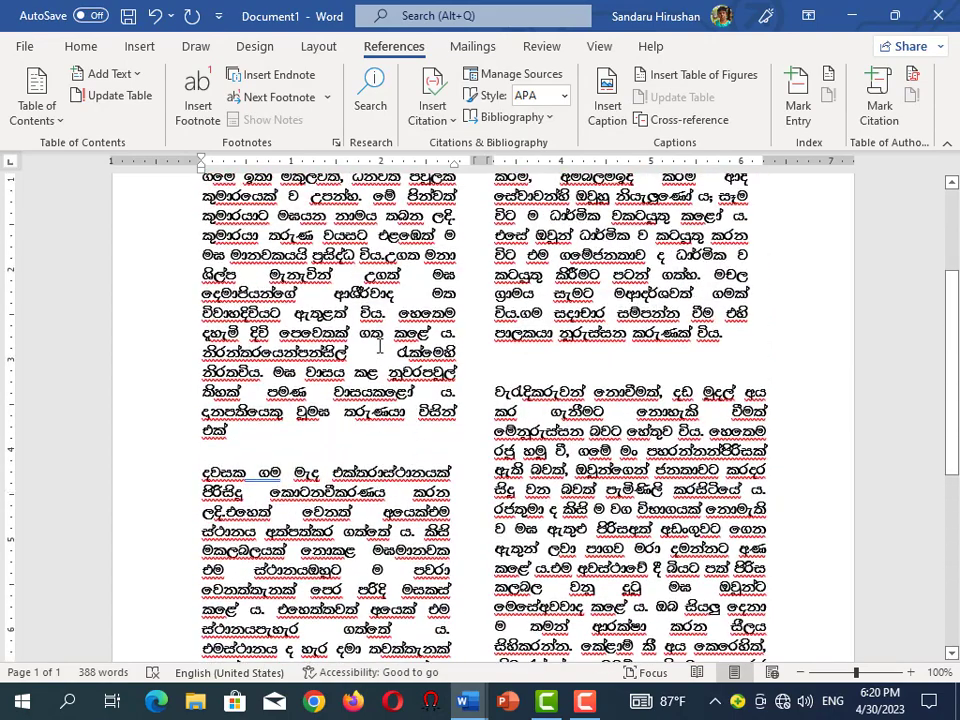
pyautogui.moveTo(492, 397)
pyautogui.mouseDown()
pyautogui.moveTo(581, 650)
pyautogui.moveTo(562, 594)
pyautogui.mouseUp()
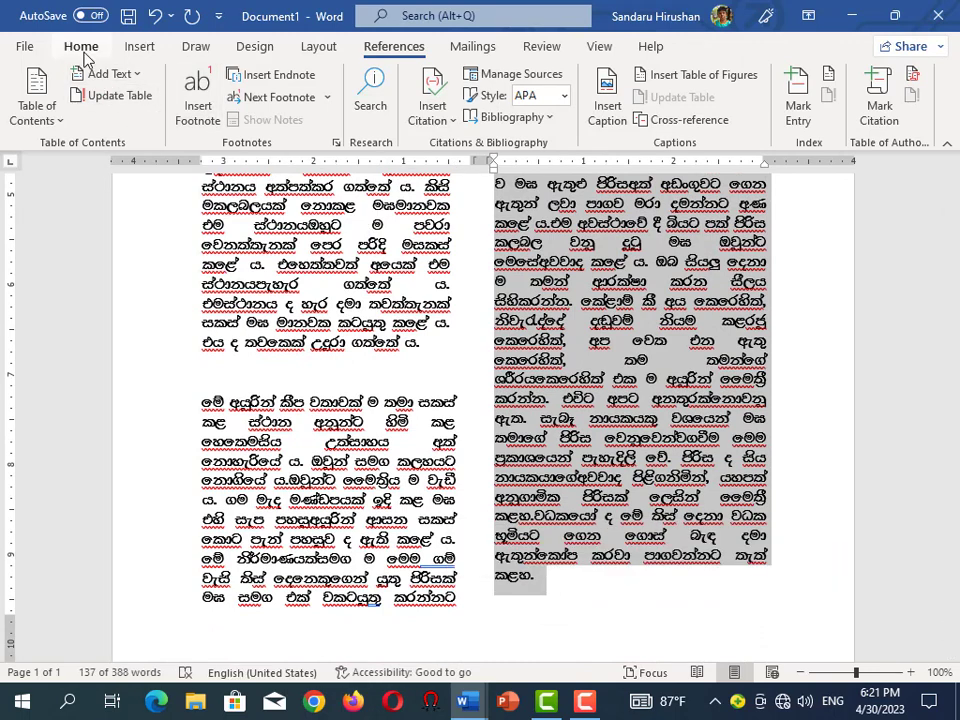
# - Make the lower right-column paragraph red text with black highlighting
pyautogui.click(81, 47)
pyautogui.click(320, 111)
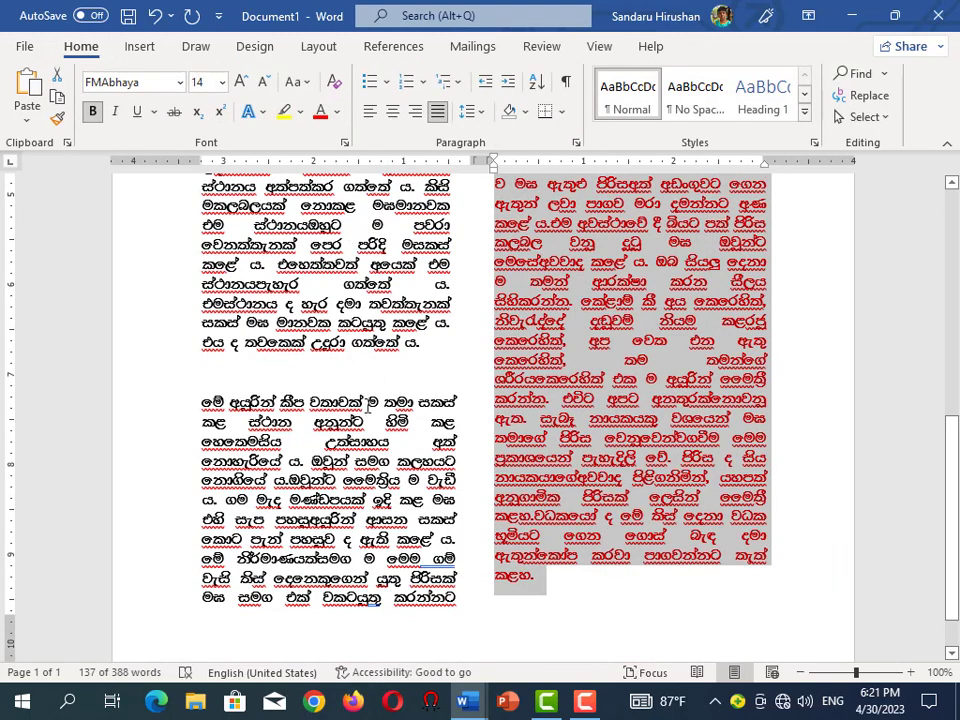
pyautogui.click(368, 401)
pyautogui.moveTo(617, 585)
pyautogui.mouseDown()
pyautogui.moveTo(489, 360)
pyautogui.moveTo(499, 364)
pyautogui.mouseUp()
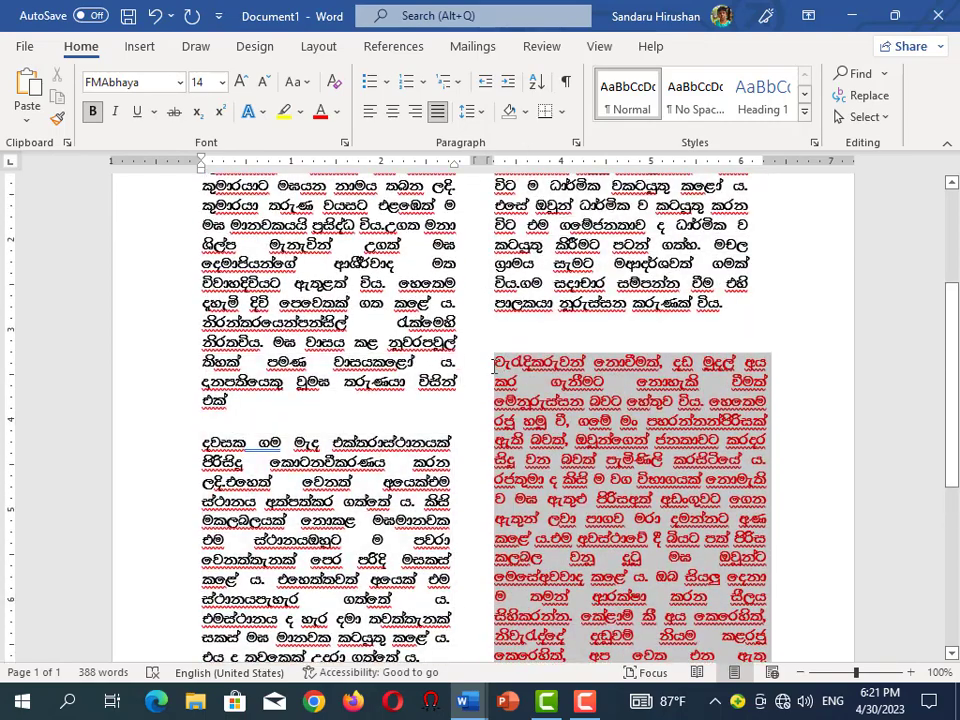
pyautogui.click(299, 111)
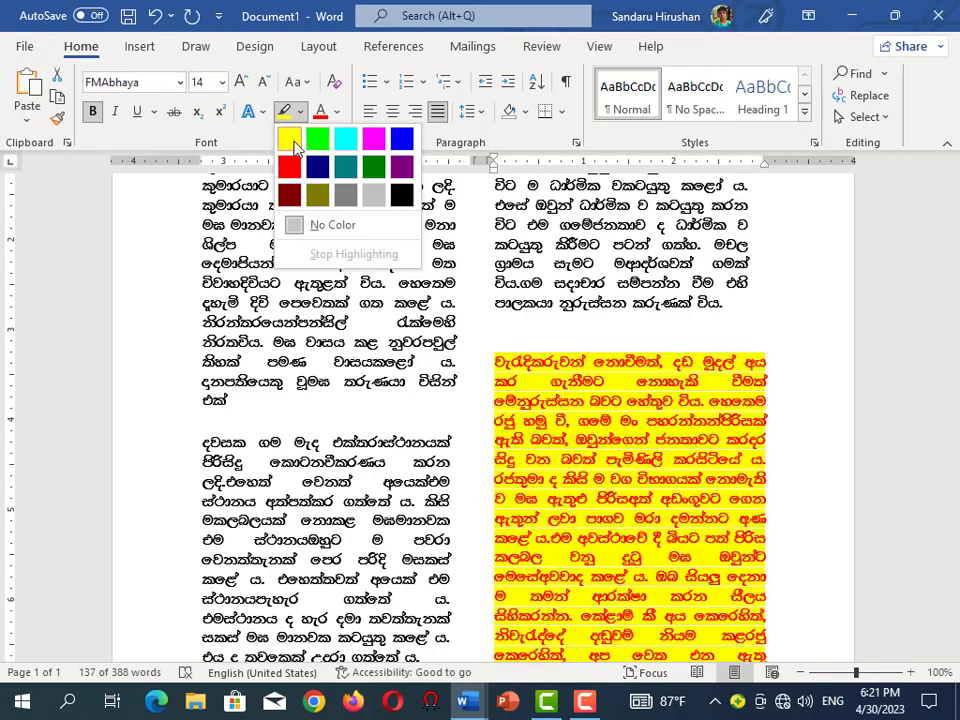
pyautogui.click(555, 283)
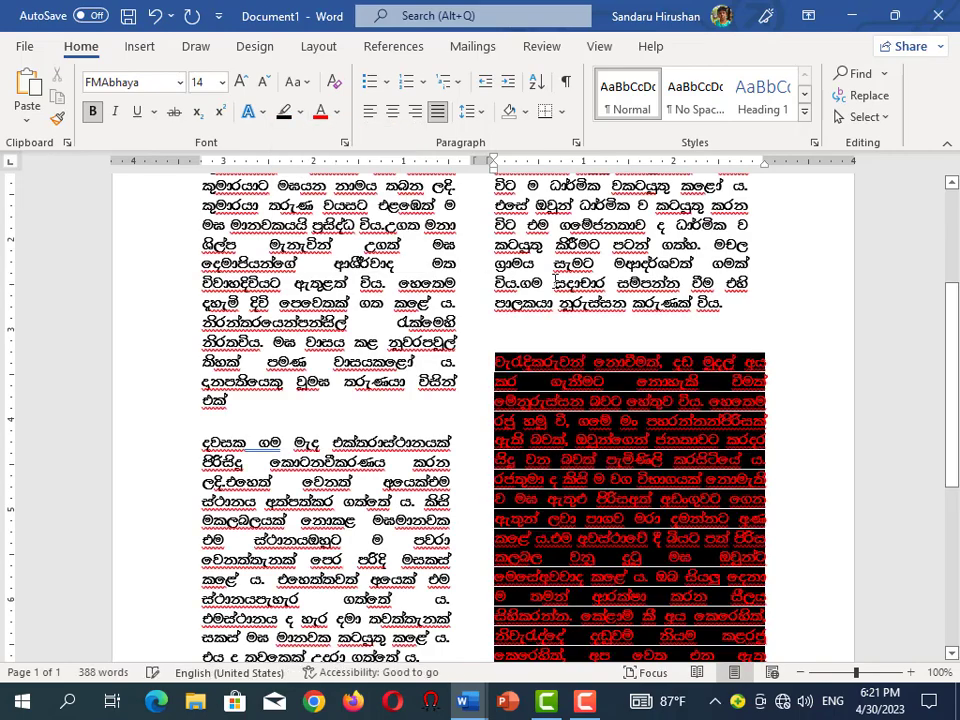
pyautogui.scroll(-1, 714, 313)
pyautogui.scroll(2, 720, 350)
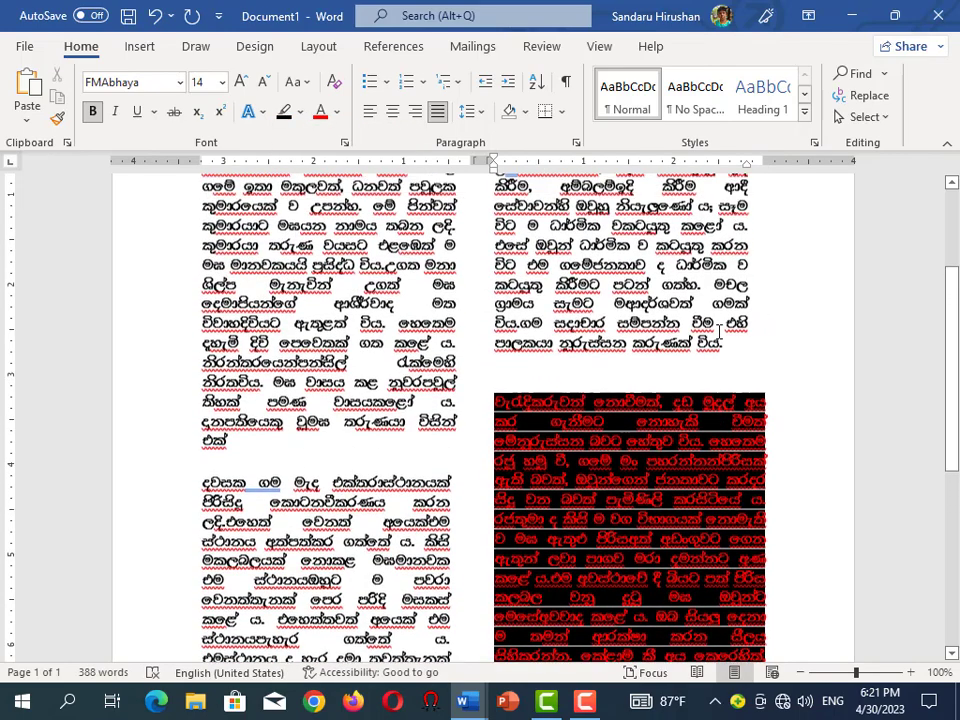
pyautogui.scroll(2, 733, 412)
pyautogui.scroll(-1, 735, 412)
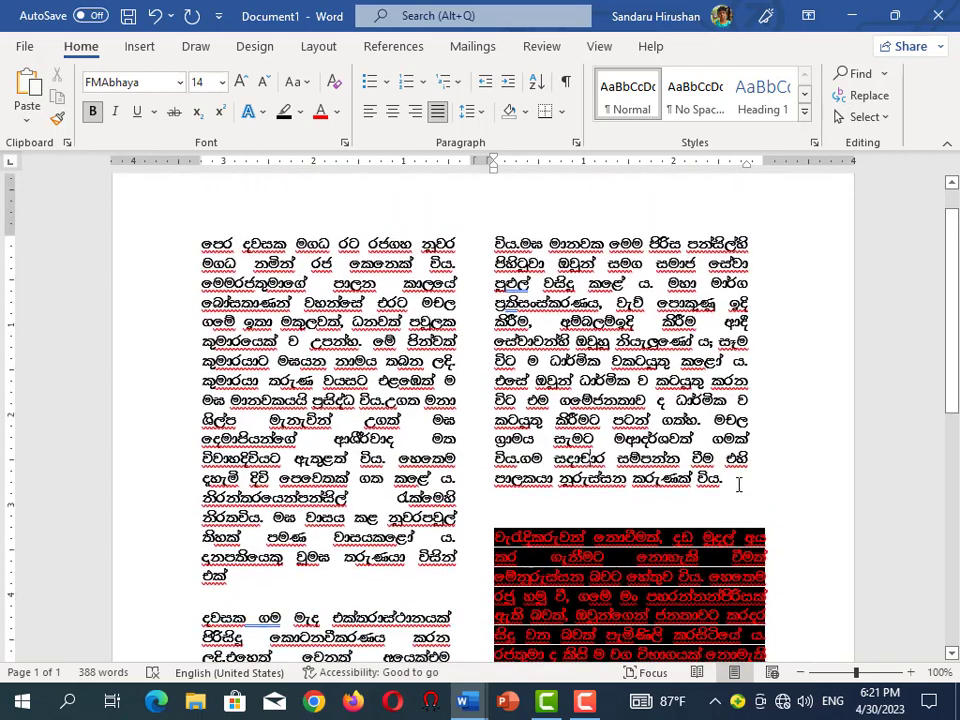
# - Make the upper right-column paragraph white text on black highlighting
pyautogui.moveTo(735, 482)
pyautogui.mouseDown()
pyautogui.moveTo(495, 265)
pyautogui.moveTo(495, 242)
pyautogui.mouseUp()
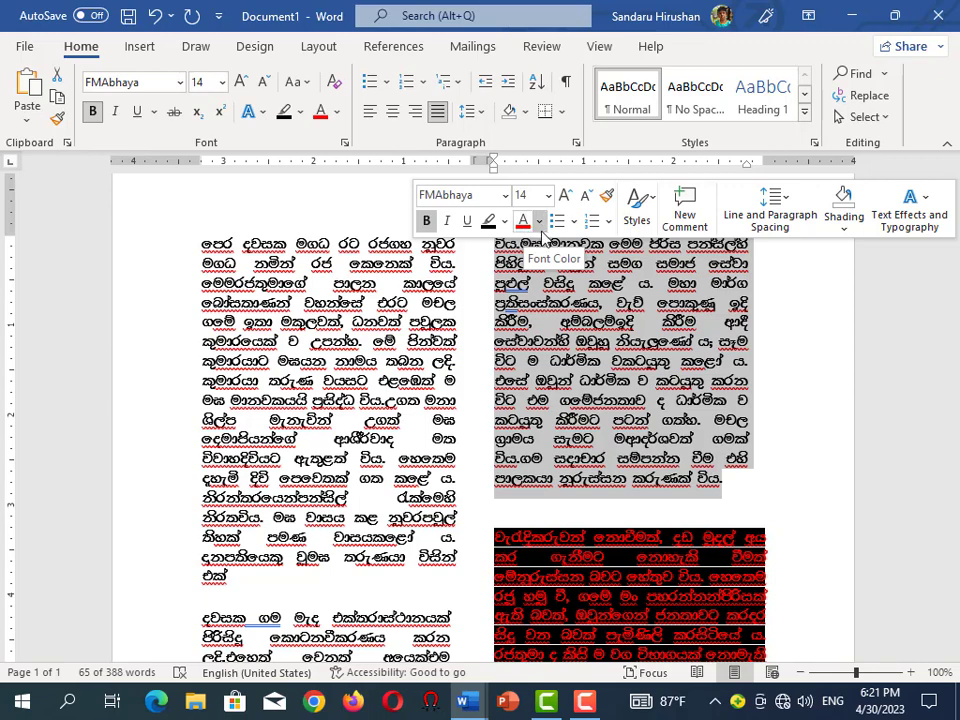
pyautogui.click(539, 222)
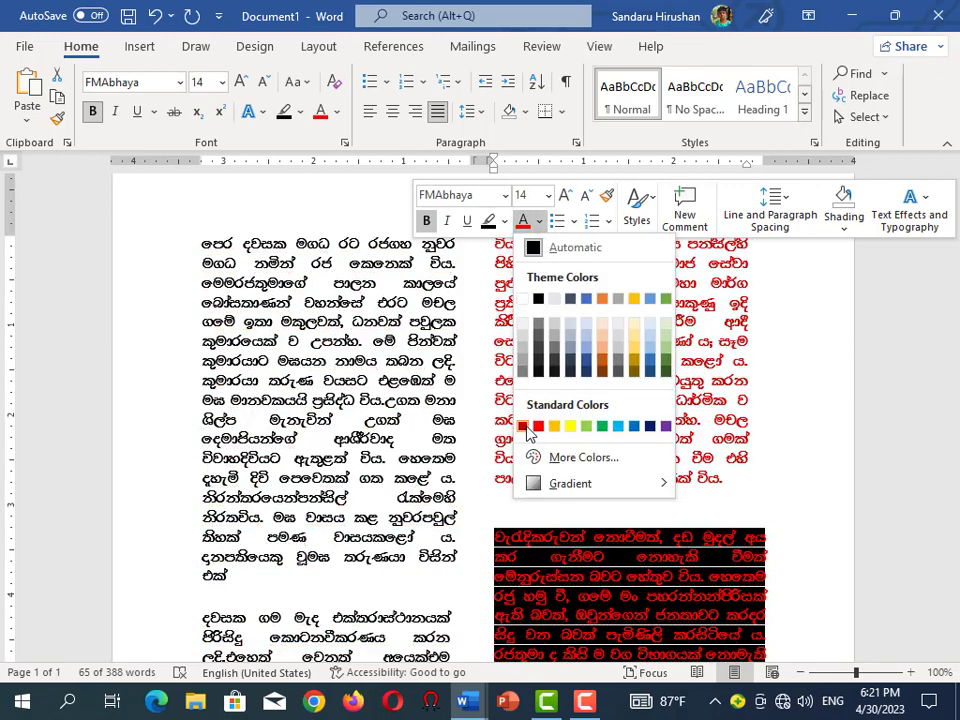
pyautogui.click(522, 298)
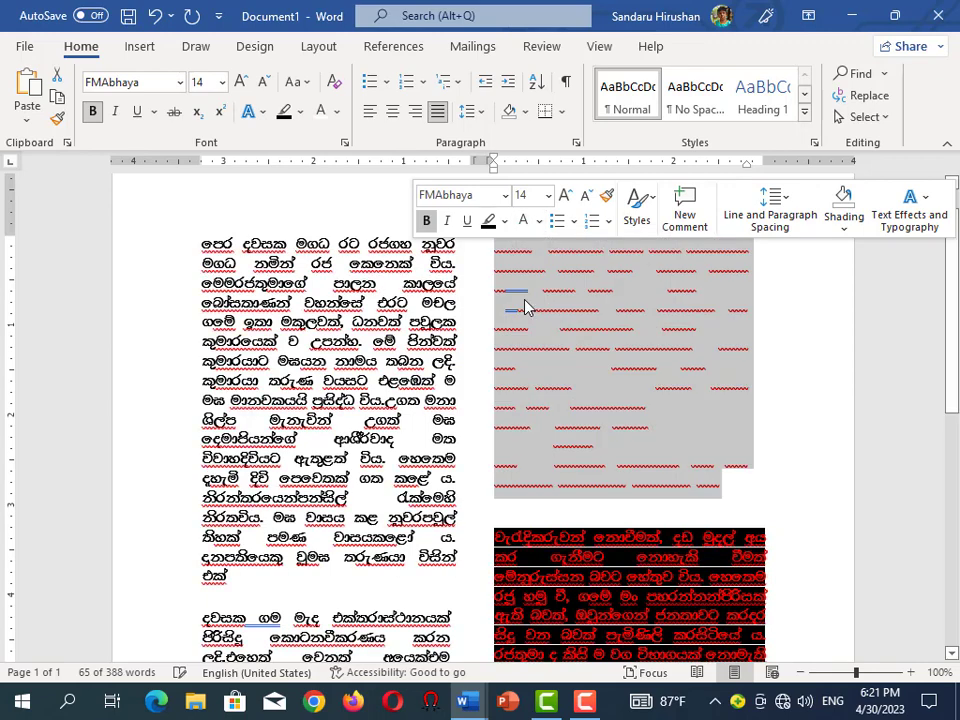
pyautogui.scroll(-1, 555, 302)
pyautogui.scroll(2, 553, 300)
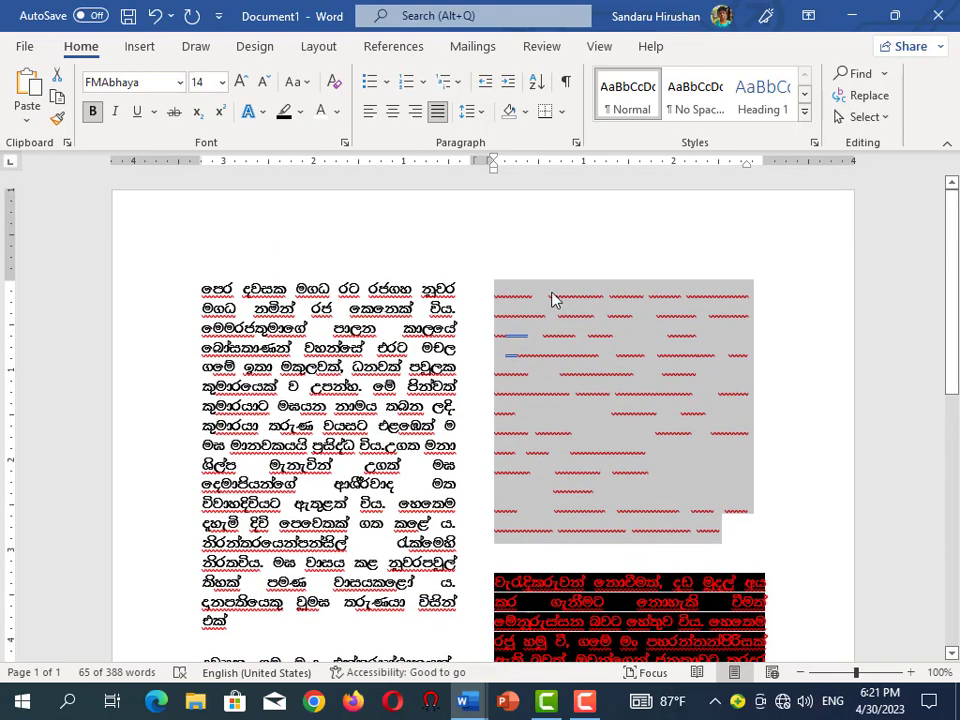
pyautogui.click(285, 112)
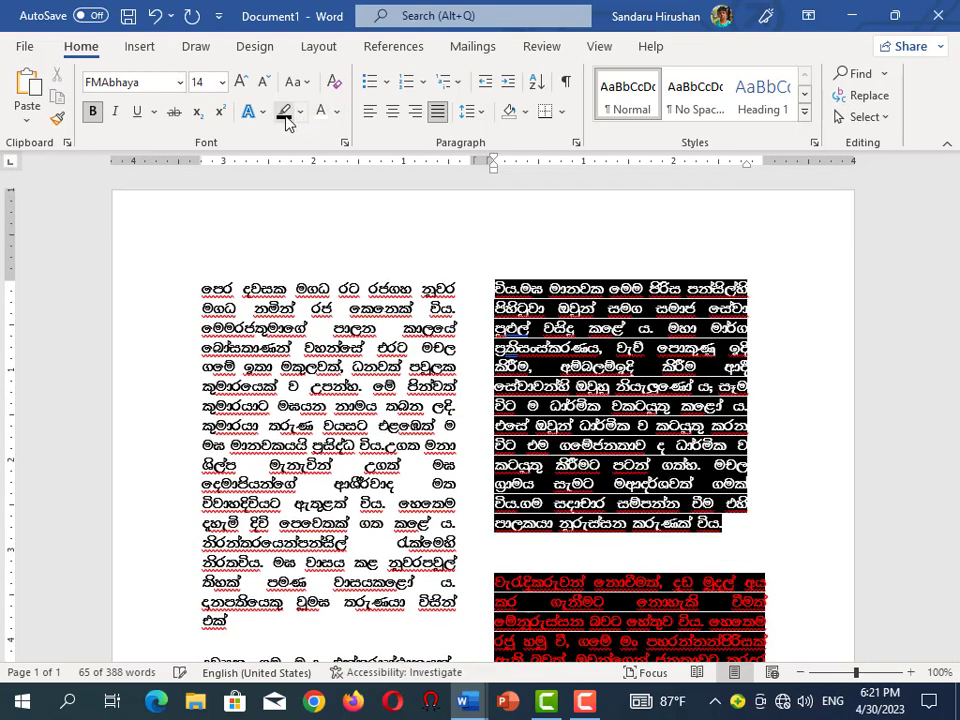
pyautogui.click(349, 368)
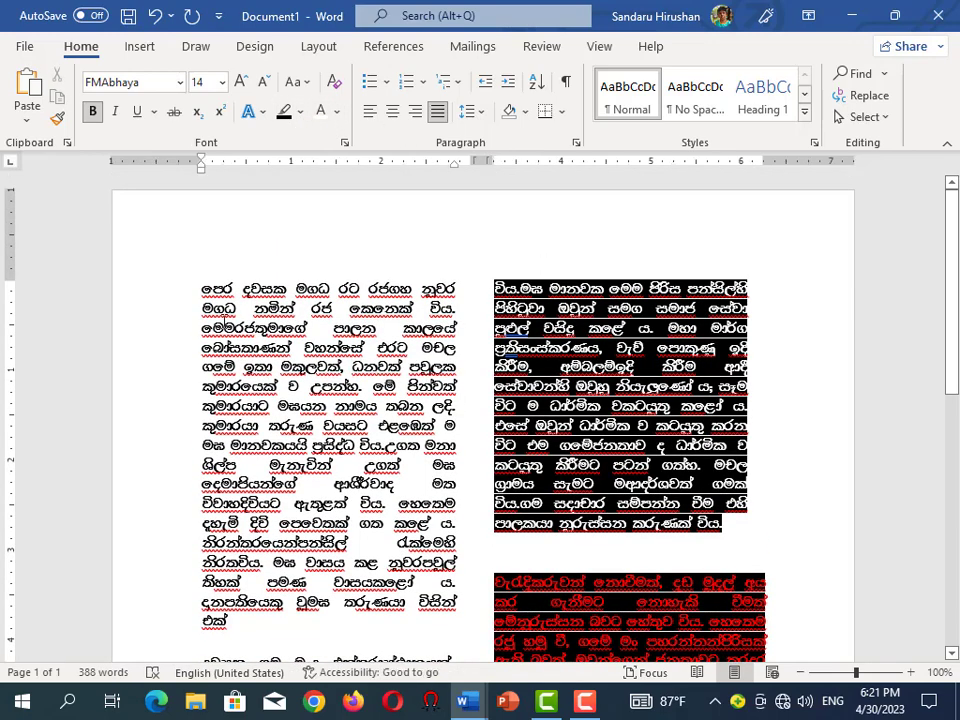
pyautogui.moveTo(202, 289)
pyautogui.mouseDown()
pyautogui.moveTo(319, 620)
pyautogui.moveTo(459, 540)
pyautogui.mouseUp()
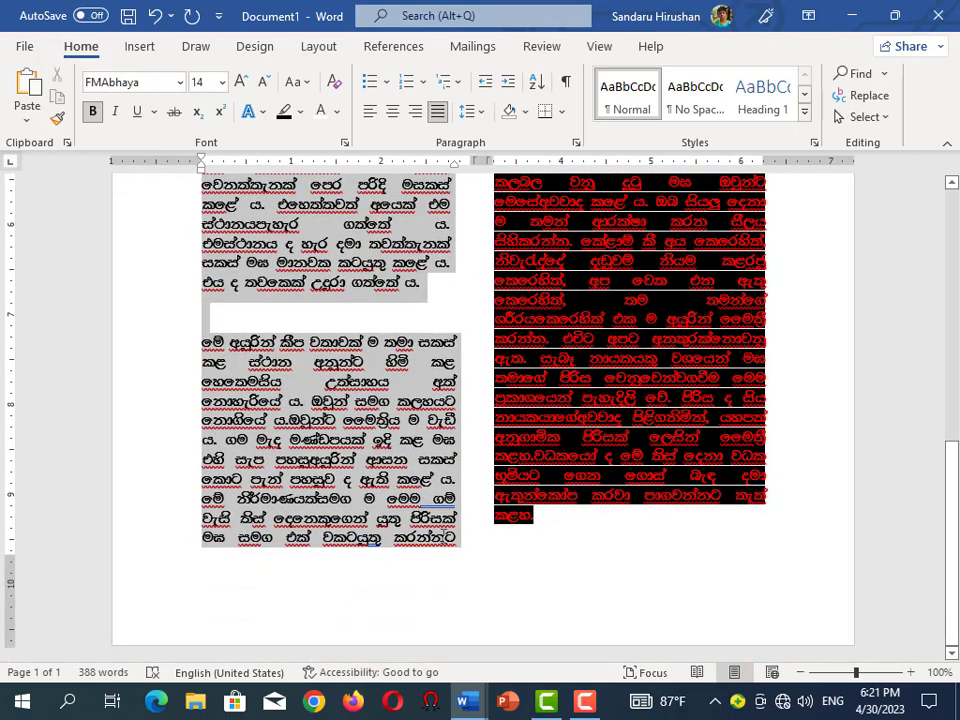
# - Apply the gold text effect and blue shading to the selected left-column paragraphs
pyautogui.click(263, 113)
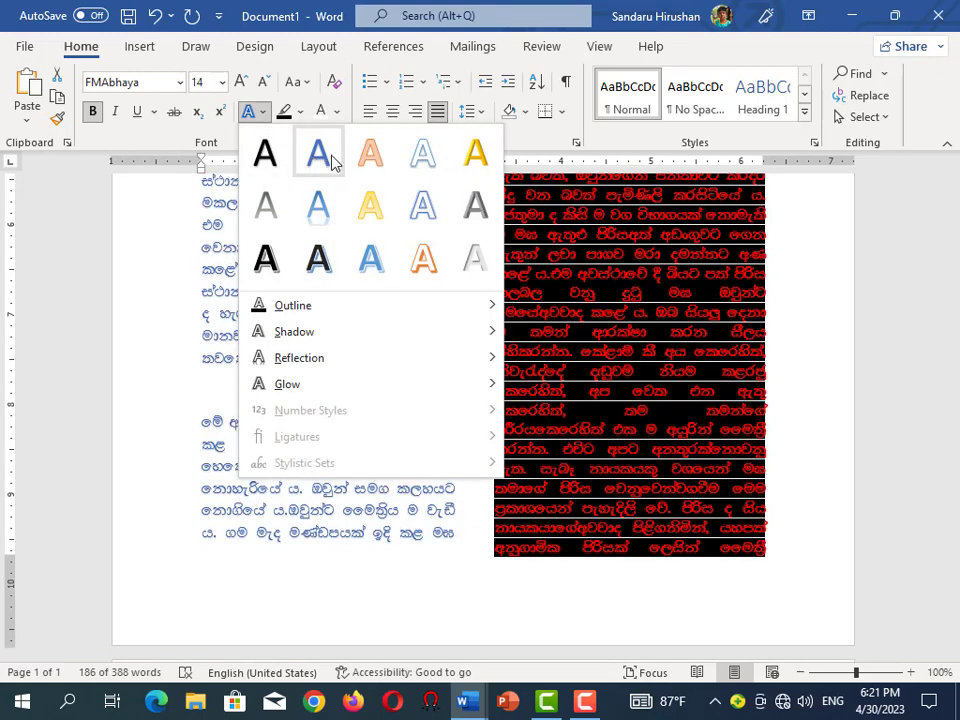
pyautogui.click(476, 163)
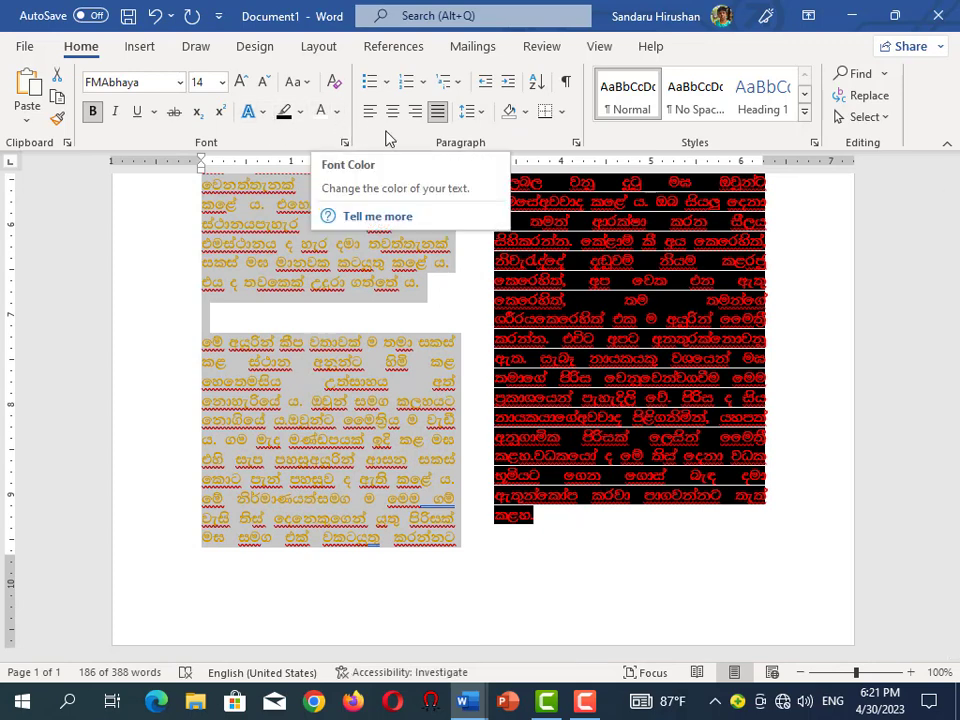
pyautogui.click(526, 113)
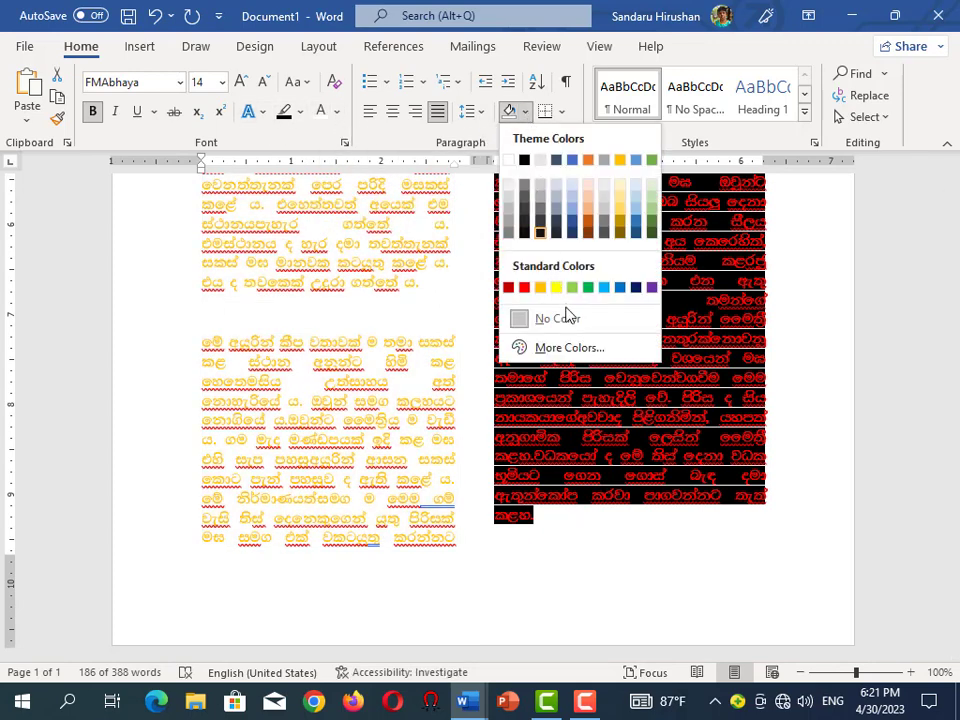
pyautogui.click(622, 290)
pyautogui.click(388, 314)
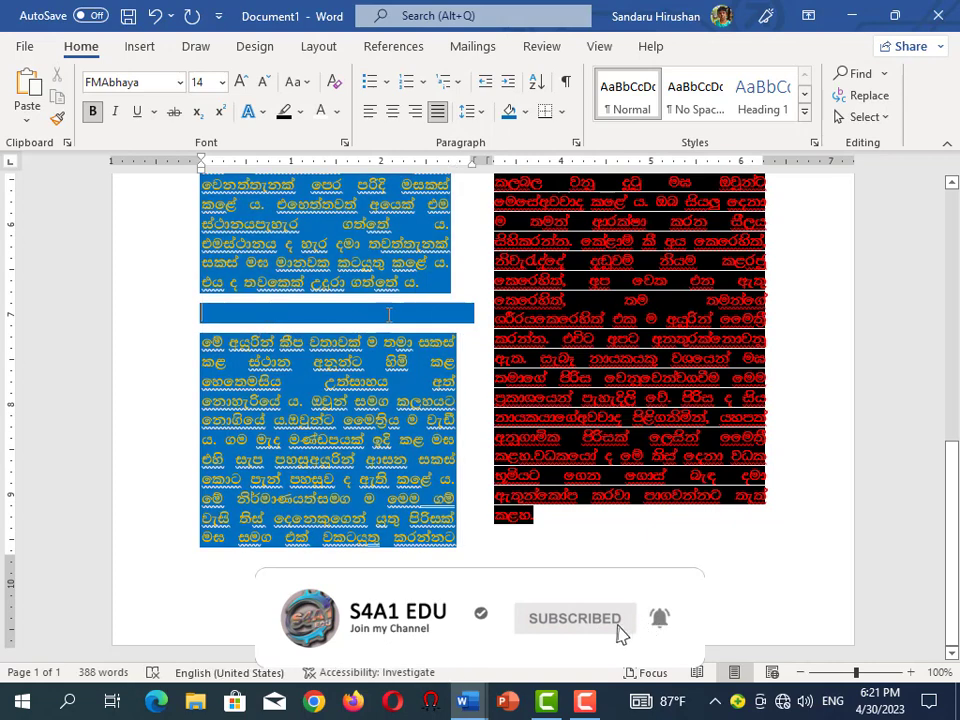
# - Delete the empty blue-shaded line so the white-on-black paragraph moves up the left column
pyautogui.press('BackSpace')
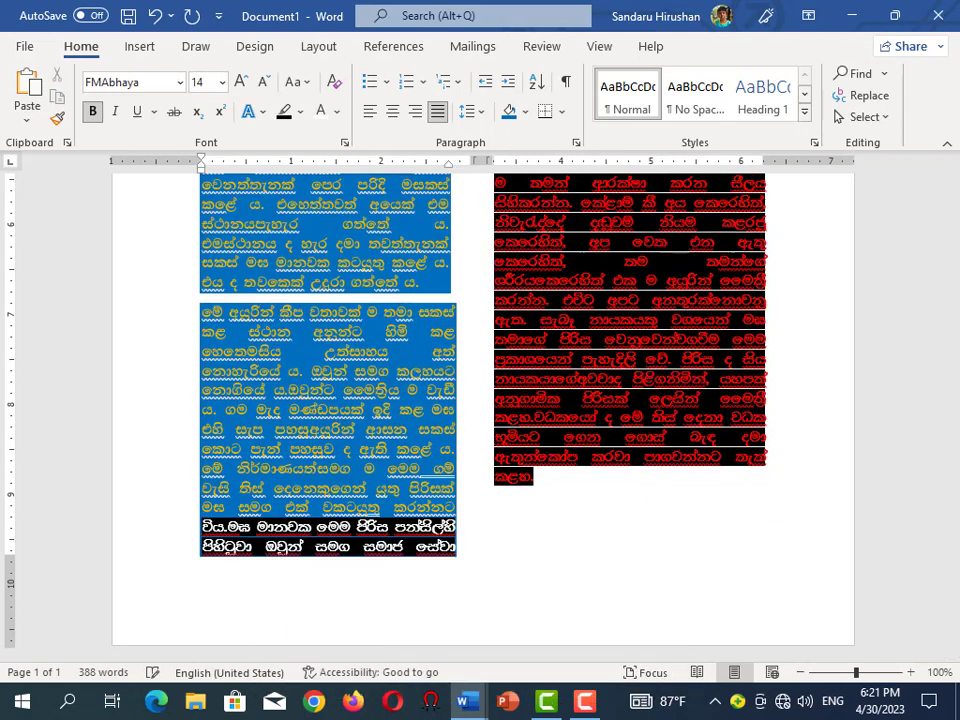